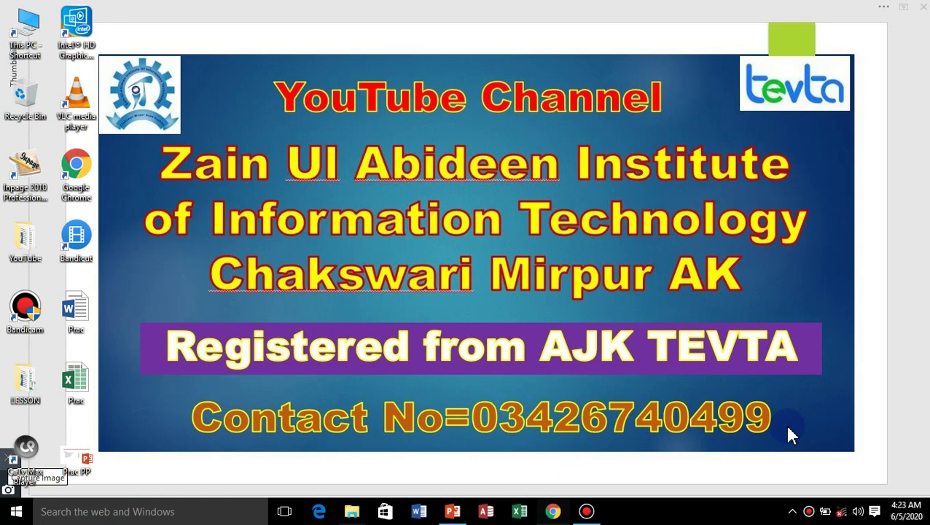
# - Switch to the Prac PP presentation window in PowerPoint from the taskbar
pyautogui.click(452, 511)
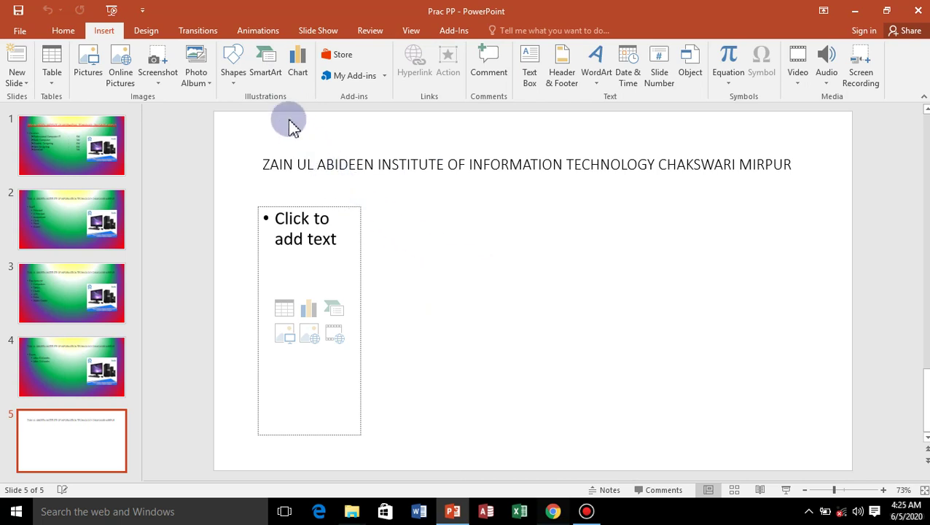
# - Insert a Hierarchy SmartArt on slide 5, then undo it to restore the empty placeholder
pyautogui.click(274, 75)
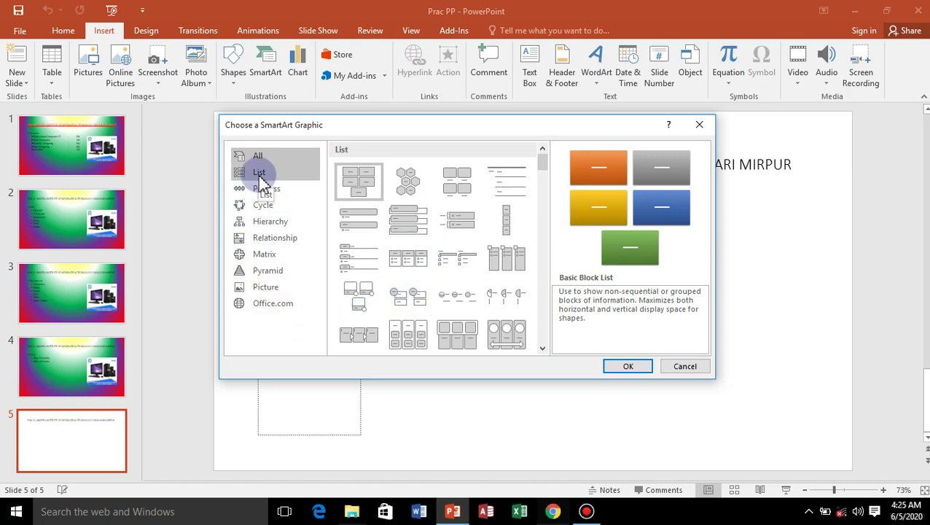
pyautogui.click(276, 226)
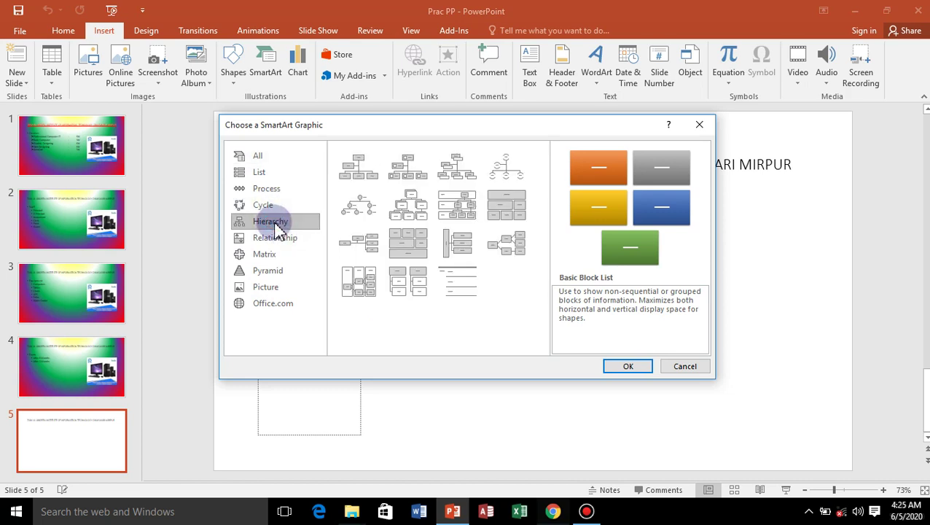
pyautogui.click(418, 216)
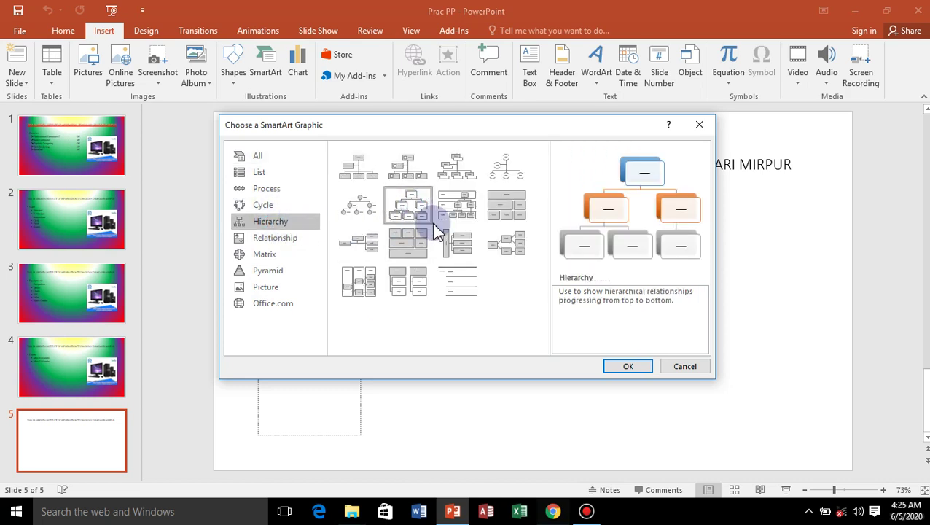
pyautogui.click(623, 371)
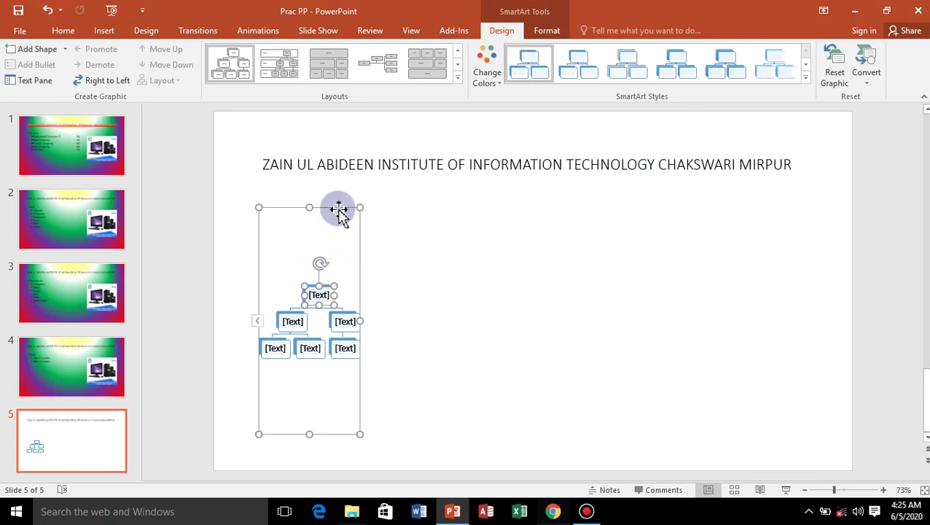
pyautogui.click(398, 255)
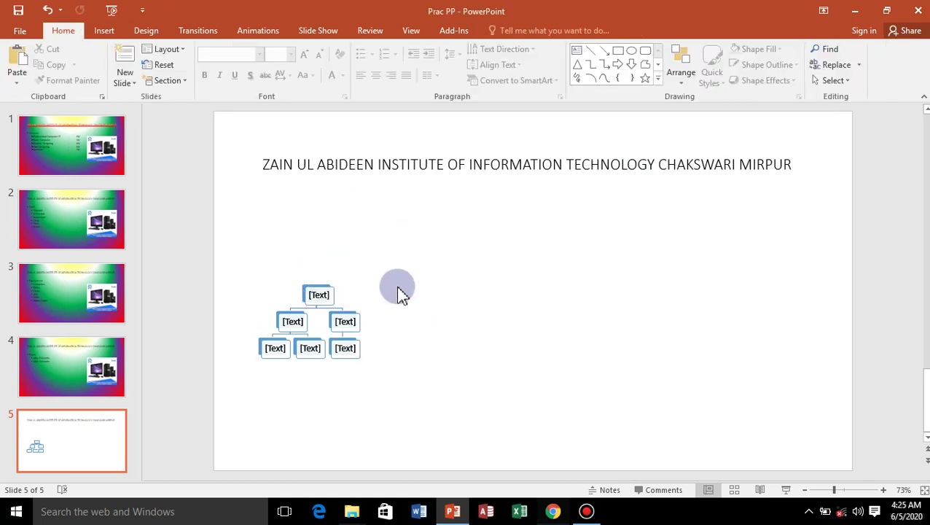
pyautogui.click(461, 339)
pyautogui.hotkey('ctrl', 'z')
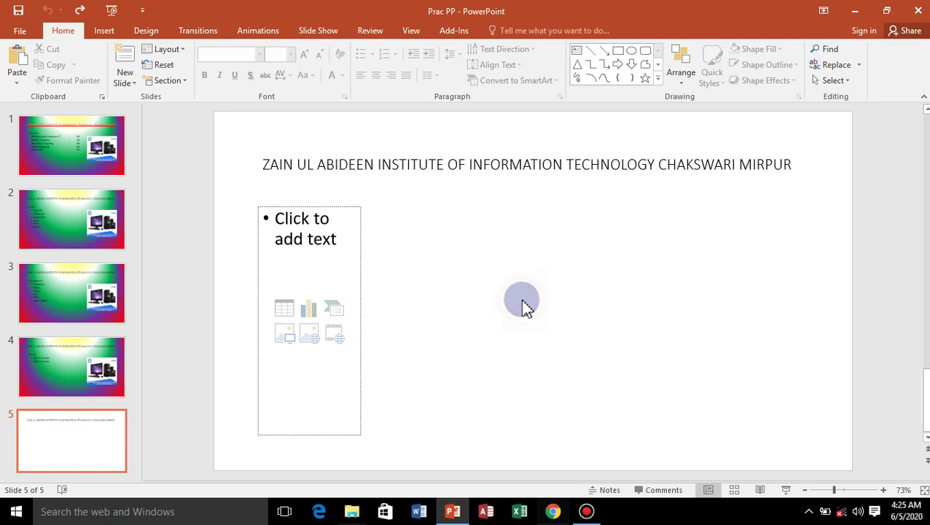
# - Stretch slide 5's content placeholder to span nearly the full slide width
pyautogui.click(472, 241)
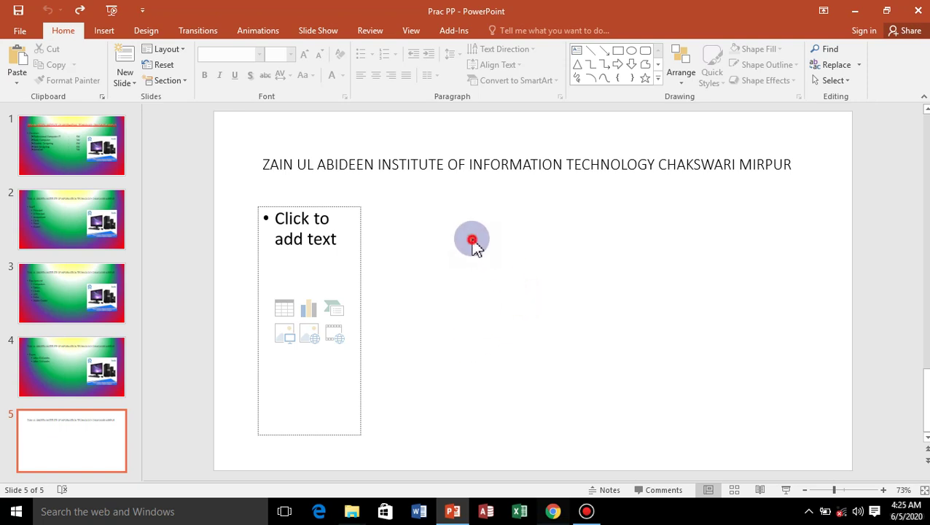
pyautogui.click(362, 302)
pyautogui.moveTo(363, 321)
pyautogui.mouseDown()
pyautogui.moveTo(656, 311)
pyautogui.moveTo(788, 321)
pyautogui.mouseUp()
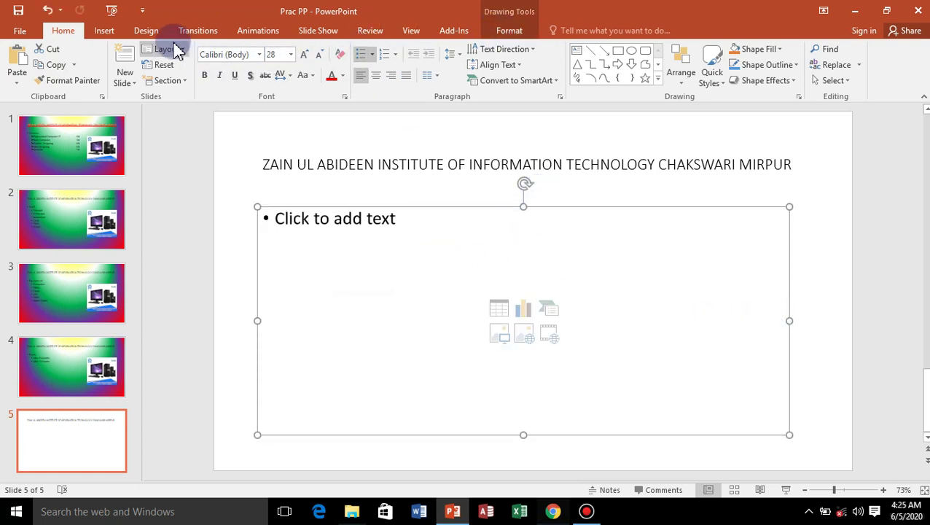
# - Insert the six-box Hierarchy SmartArt layout into slide 5's widened placeholder
pyautogui.click(104, 31)
pyautogui.click(273, 79)
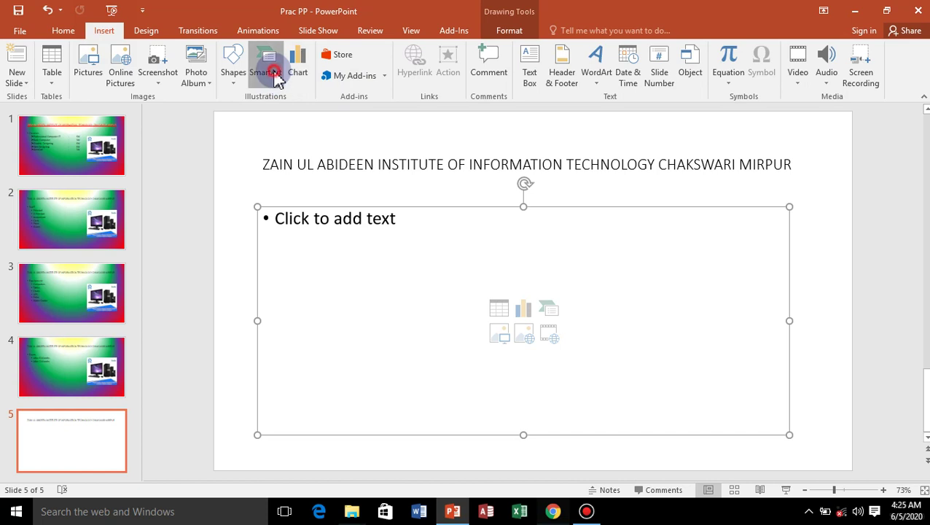
pyautogui.click(270, 222)
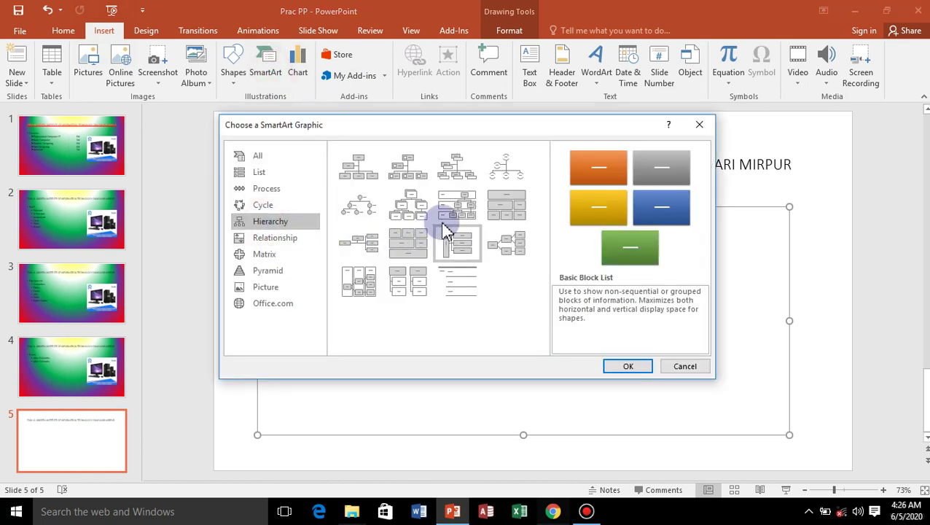
pyautogui.click(410, 207)
pyautogui.click(631, 367)
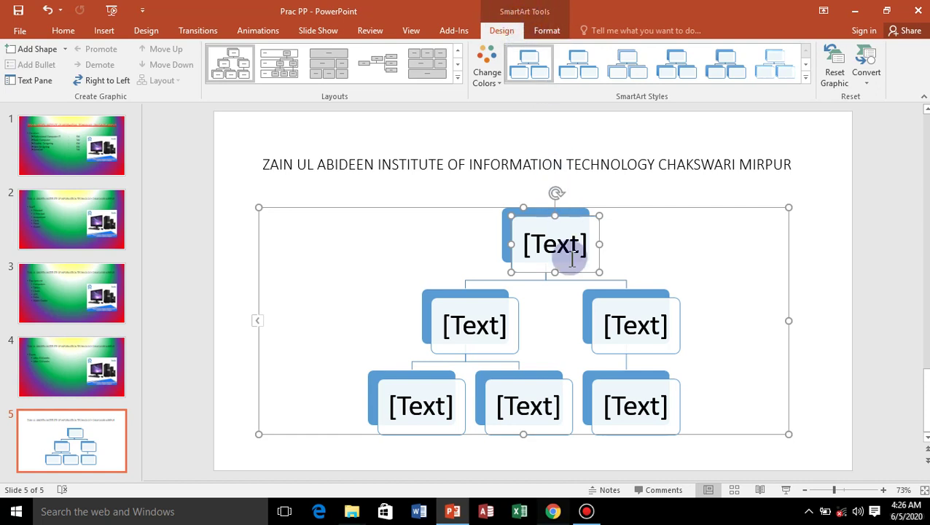
# - Label the top box Dada and both middle boxes Son
pyautogui.click(525, 243)
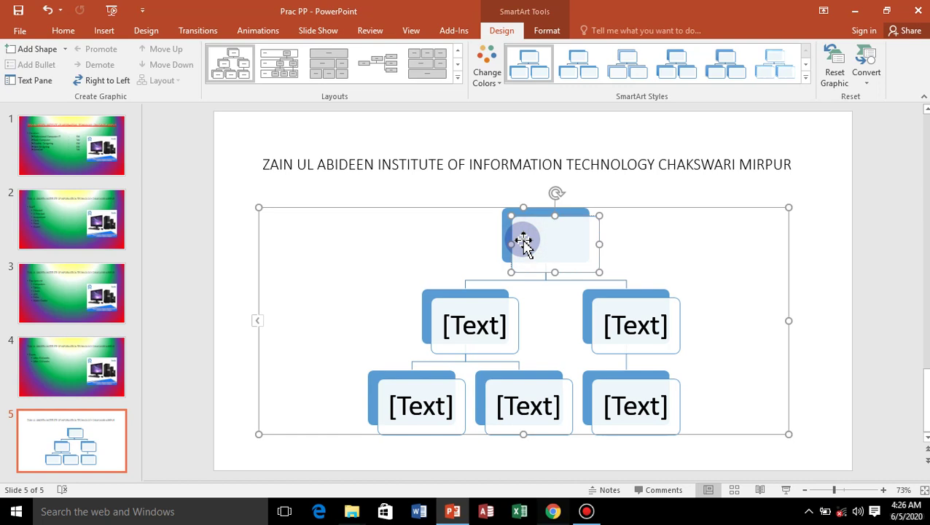
pyautogui.write('D')
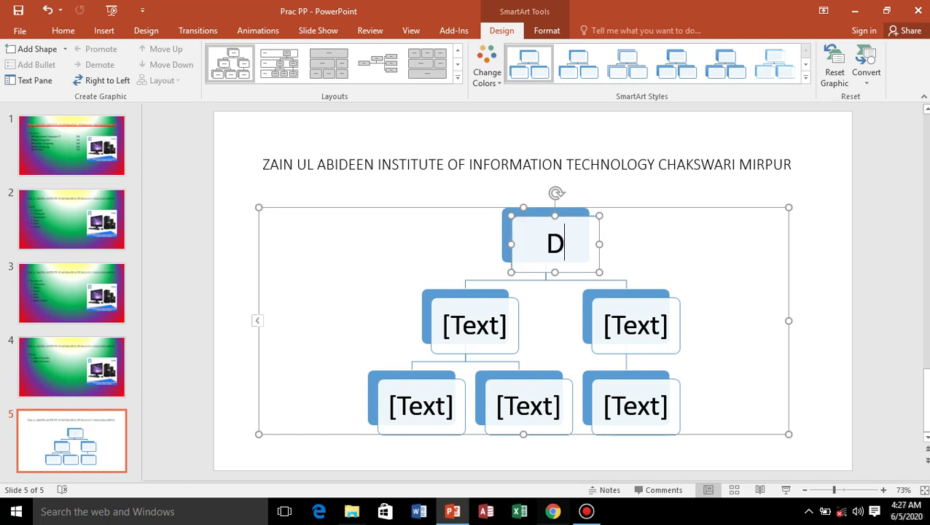
pyautogui.write('a')
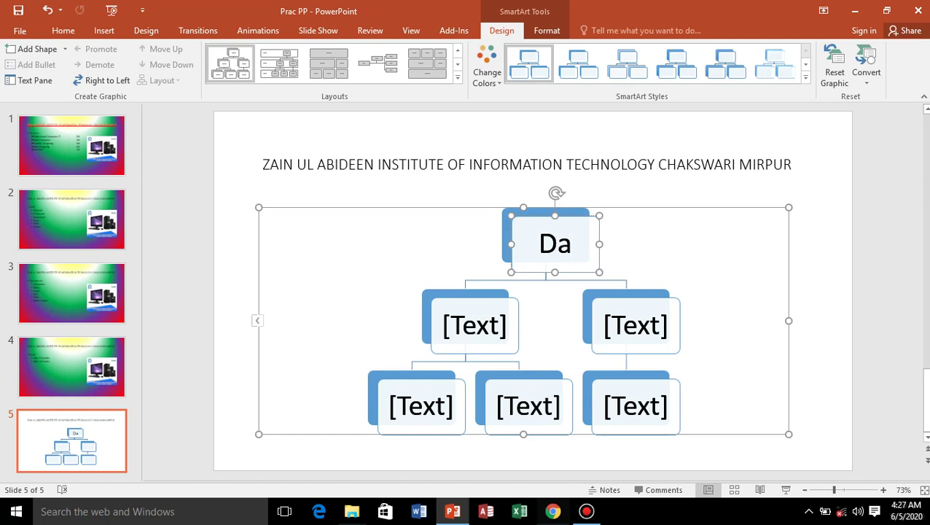
pyautogui.write('da')
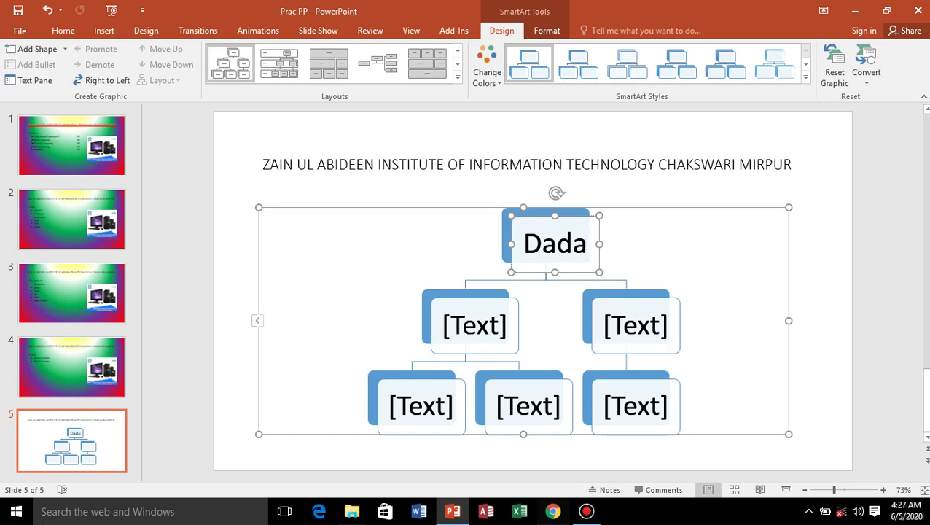
pyautogui.click(462, 315)
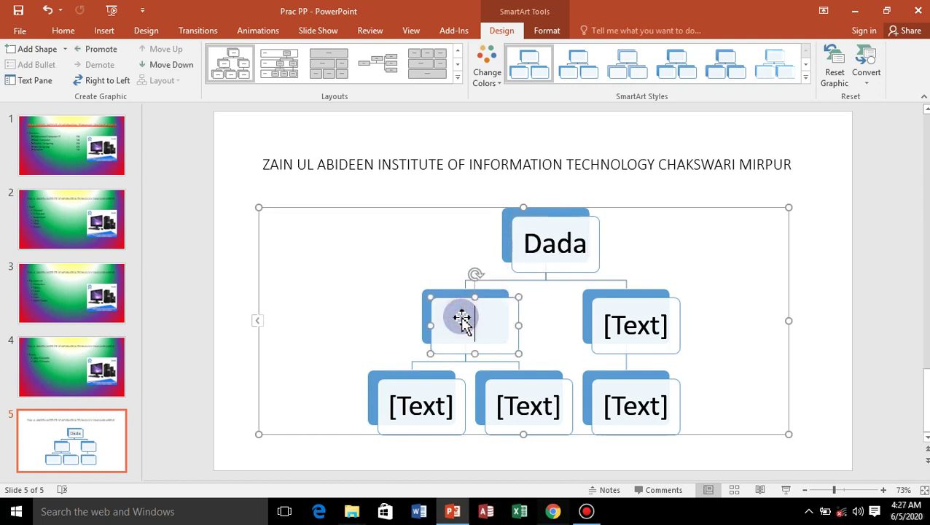
pyautogui.write('S')
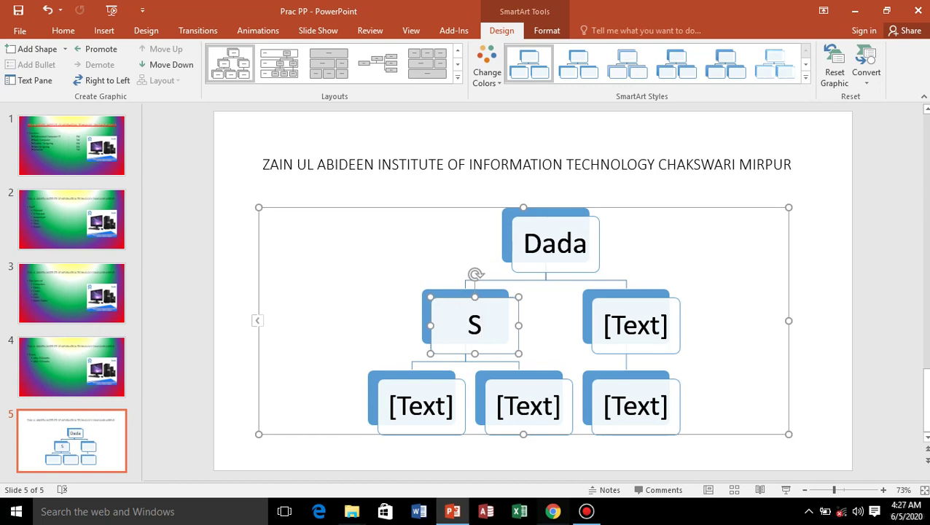
pyautogui.write('on')
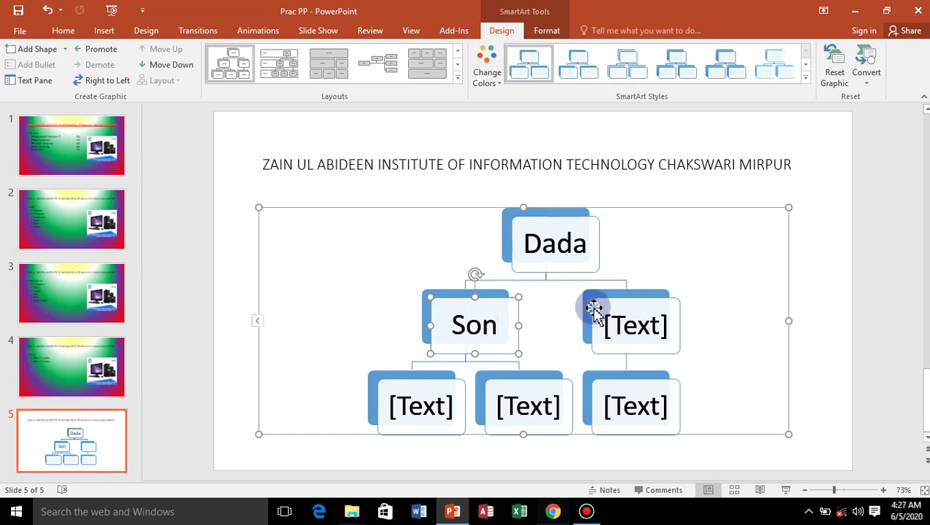
pyautogui.click(618, 325)
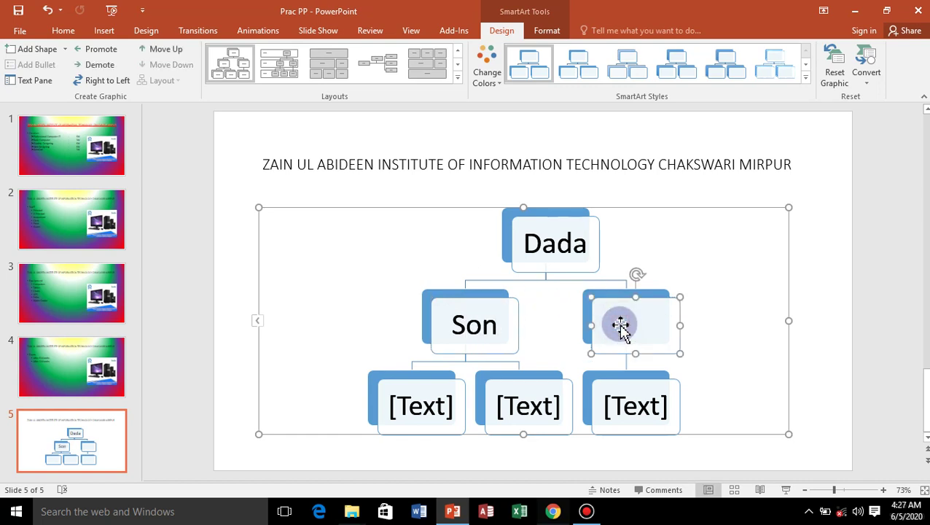
pyautogui.write('Son')
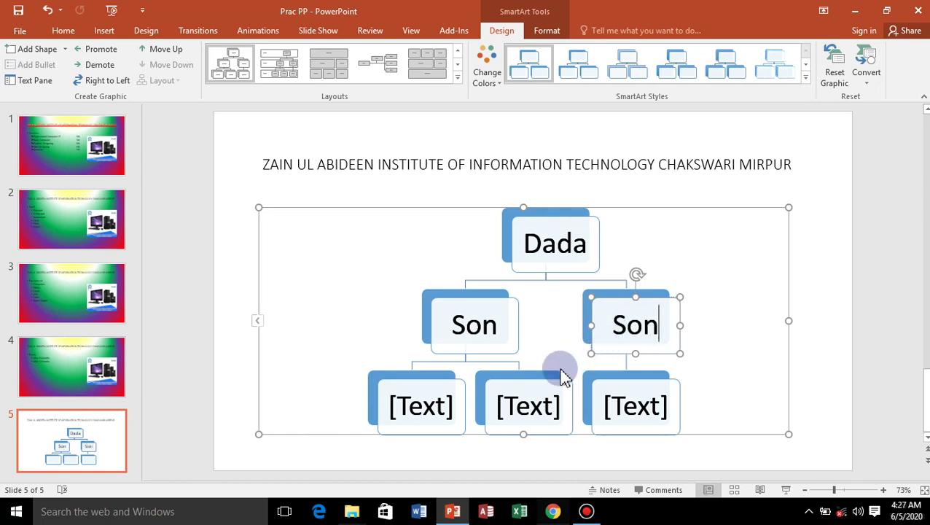
# - Label the bottom row Son, D and Son, then select the upper-right Son box
pyautogui.click(408, 405)
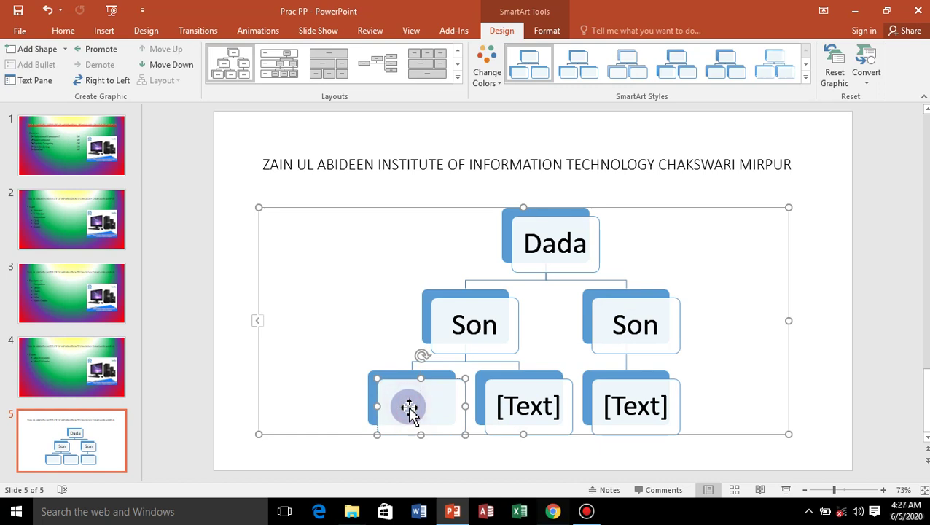
pyautogui.write('So')
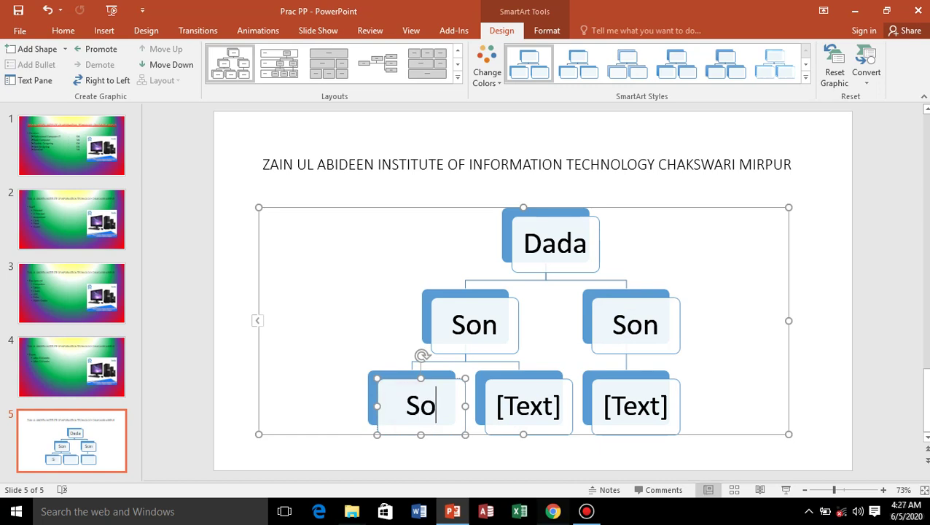
pyautogui.write('n')
pyautogui.click(511, 407)
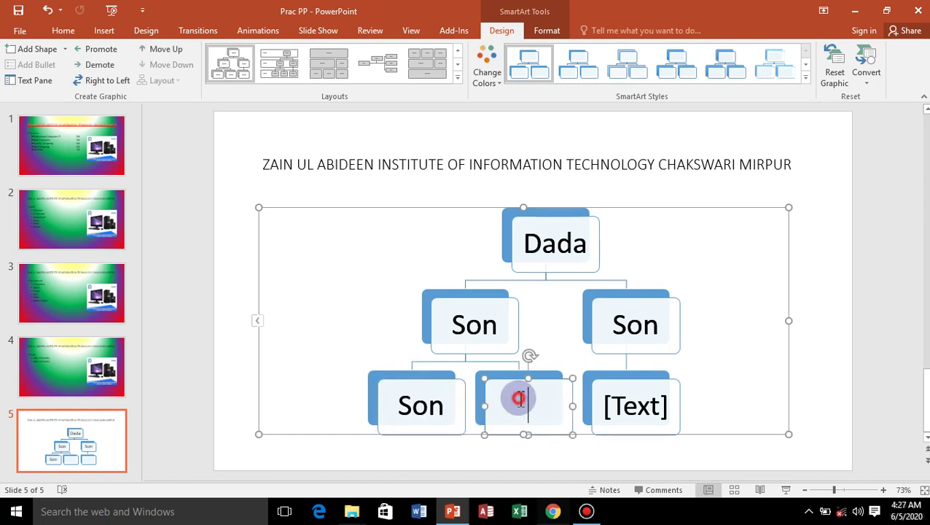
pyautogui.write('D')
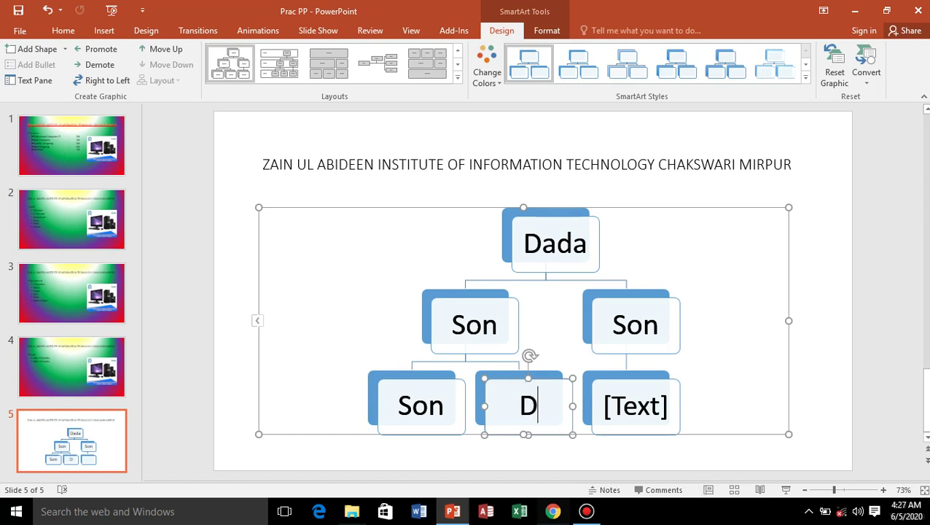
pyautogui.click(626, 404)
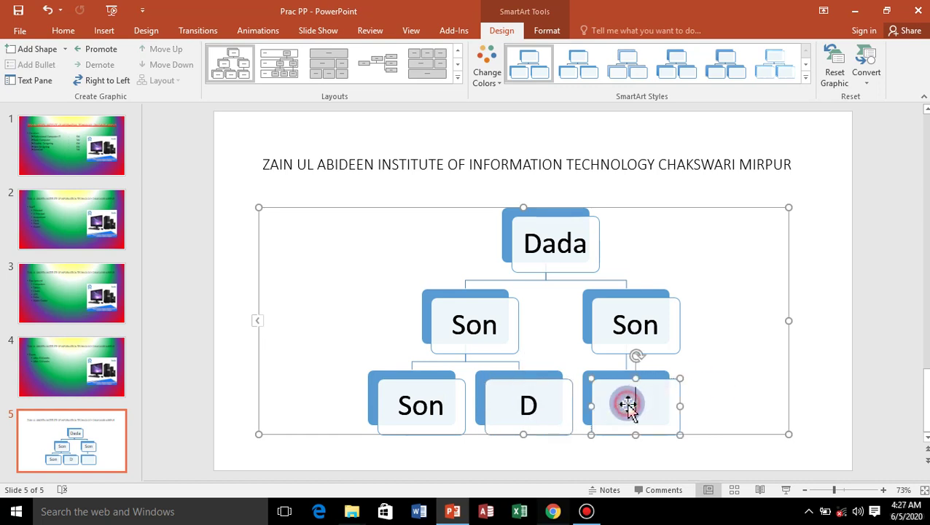
pyautogui.write('S')
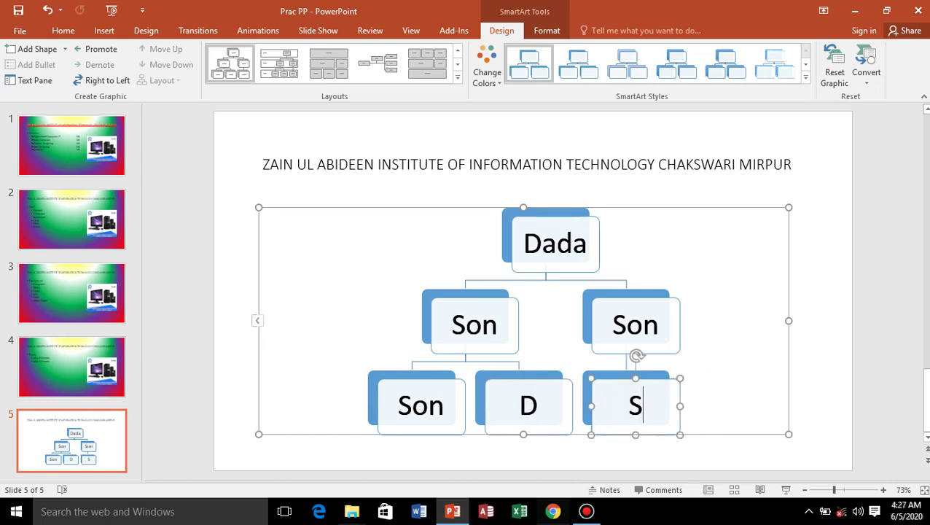
pyautogui.write('on')
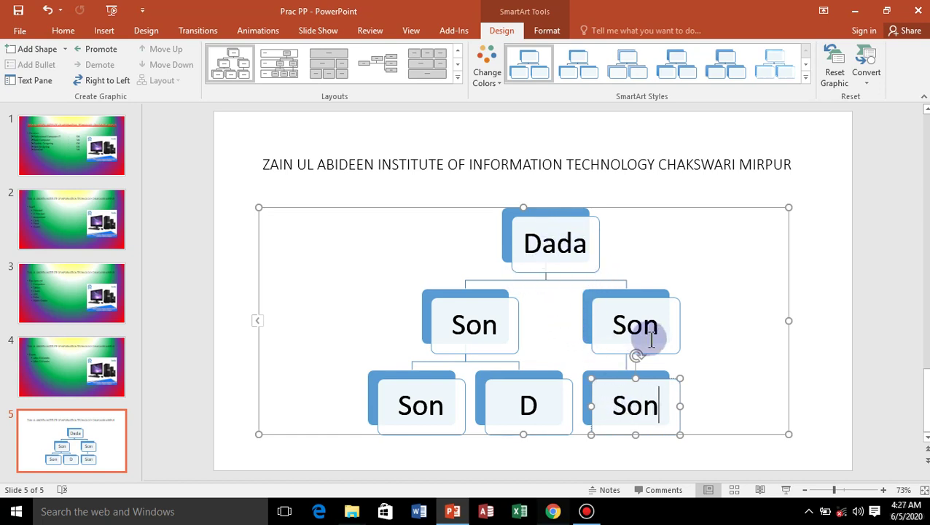
pyautogui.click(656, 304)
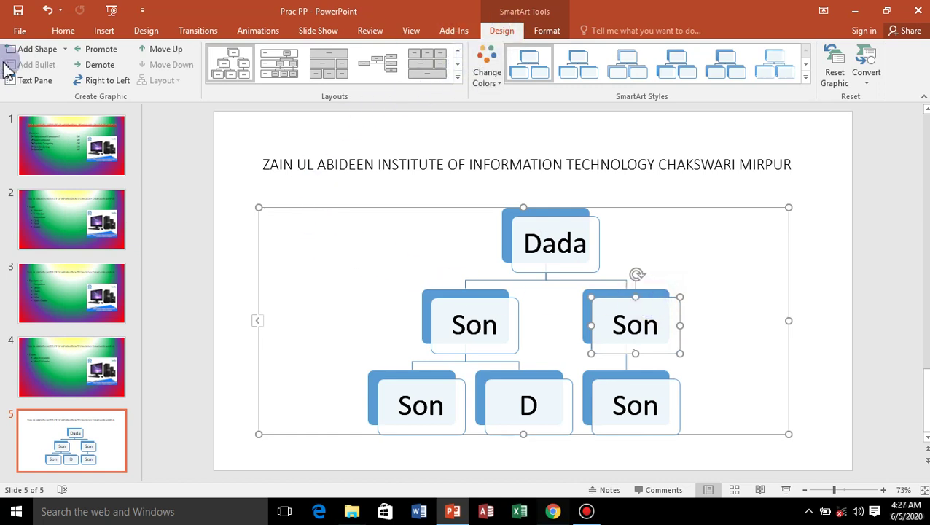
# - Add D and Son boxes after the selected Son on the second row under Dada
pyautogui.click(64, 50)
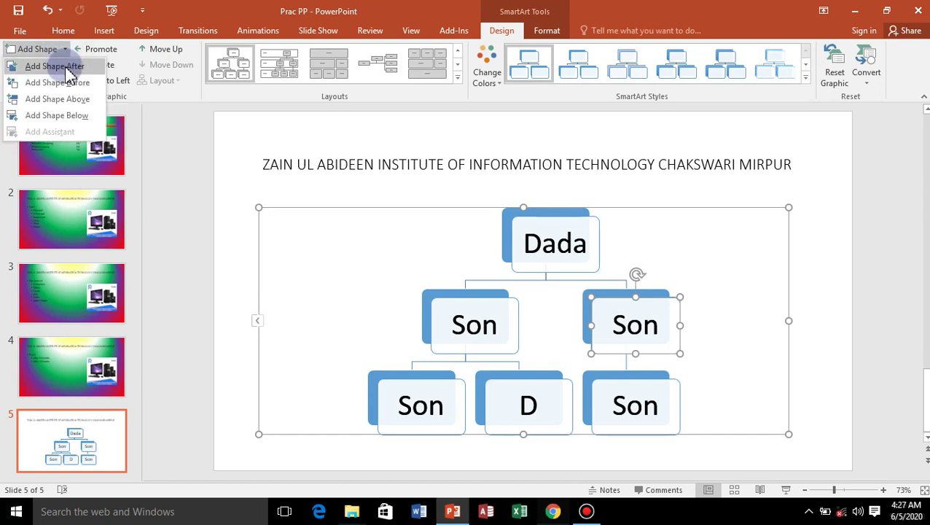
pyautogui.click(67, 67)
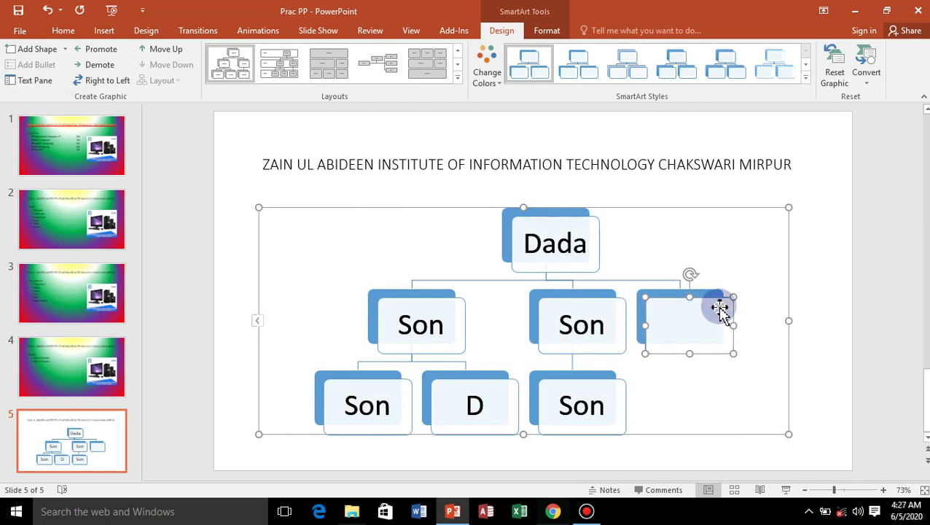
pyautogui.write('D')
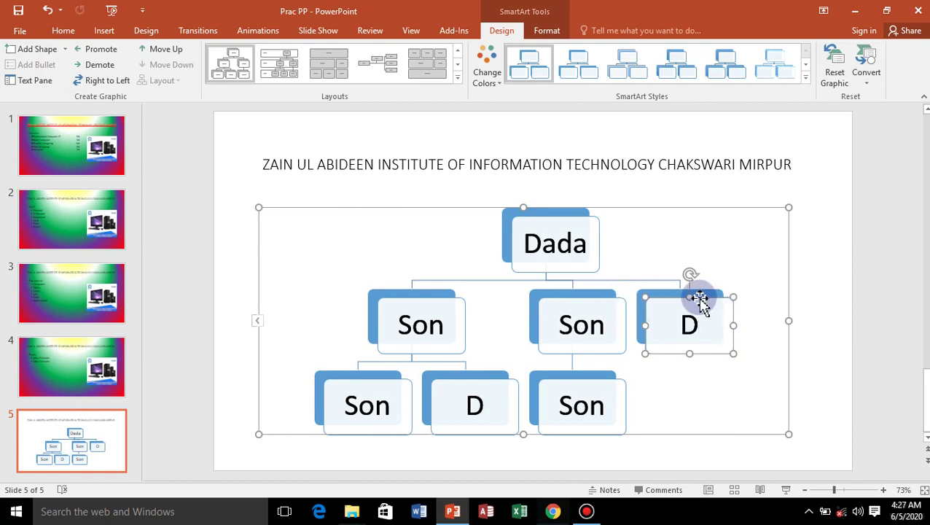
pyautogui.click(66, 50)
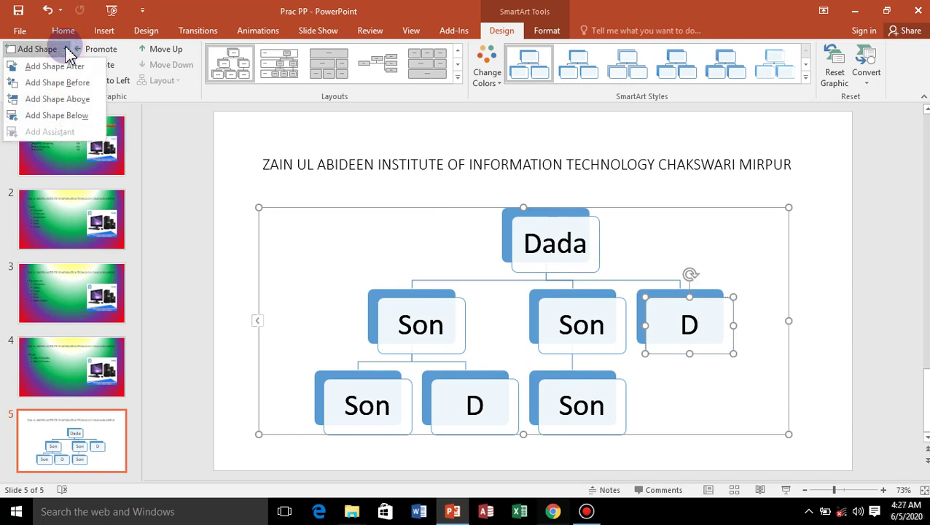
pyautogui.click(70, 66)
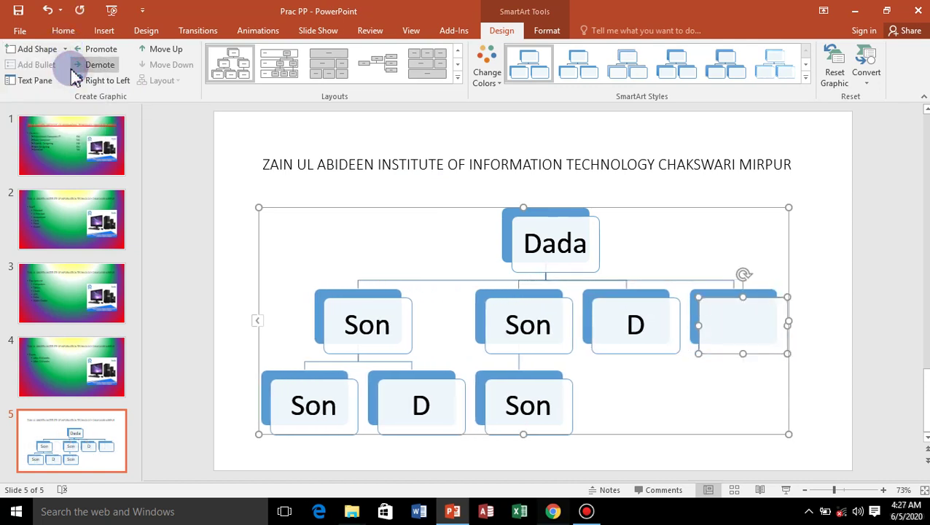
pyautogui.write('So')
pyautogui.write('n')
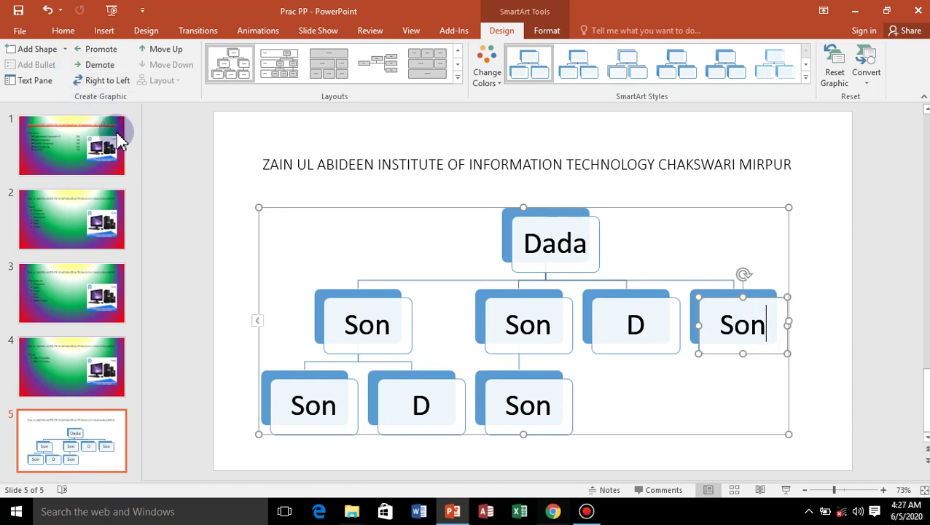
# - Add a D box before the bottom Son under the second Son
pyautogui.click(566, 414)
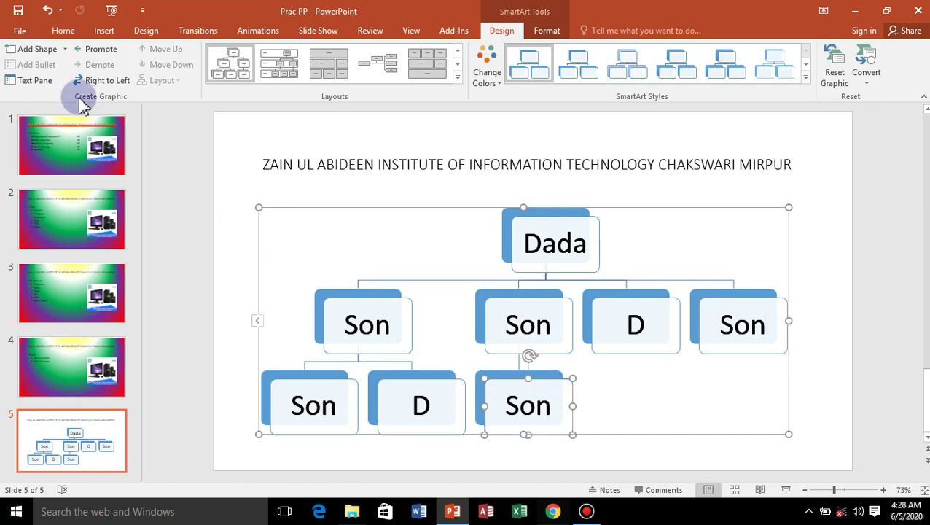
pyautogui.click(67, 52)
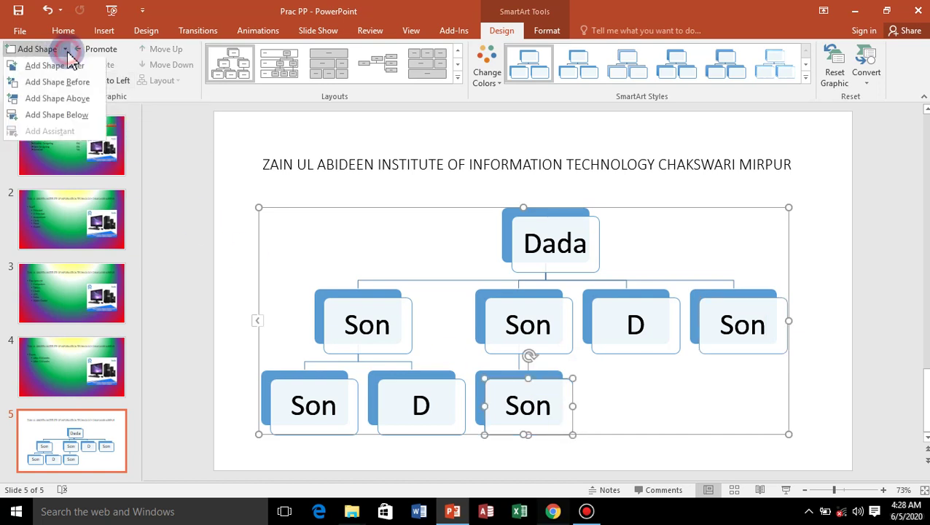
pyautogui.click(76, 81)
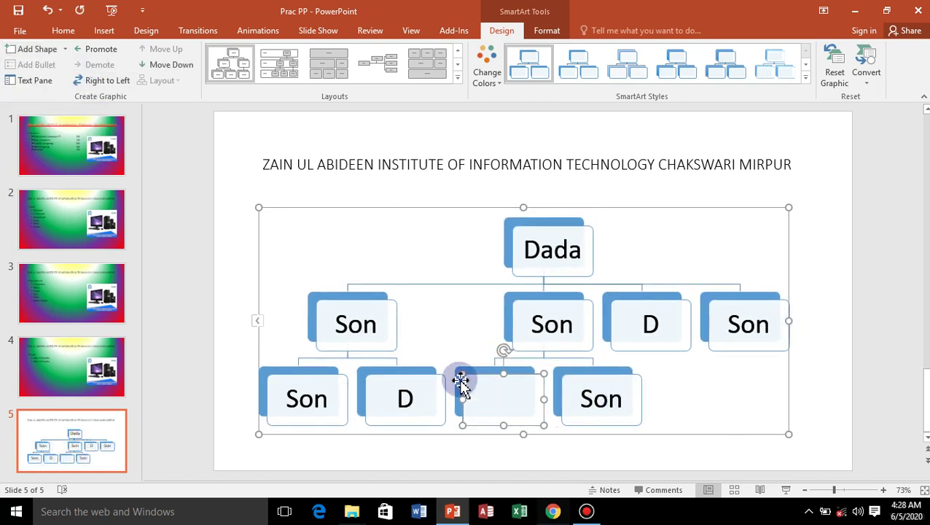
pyautogui.write('D')
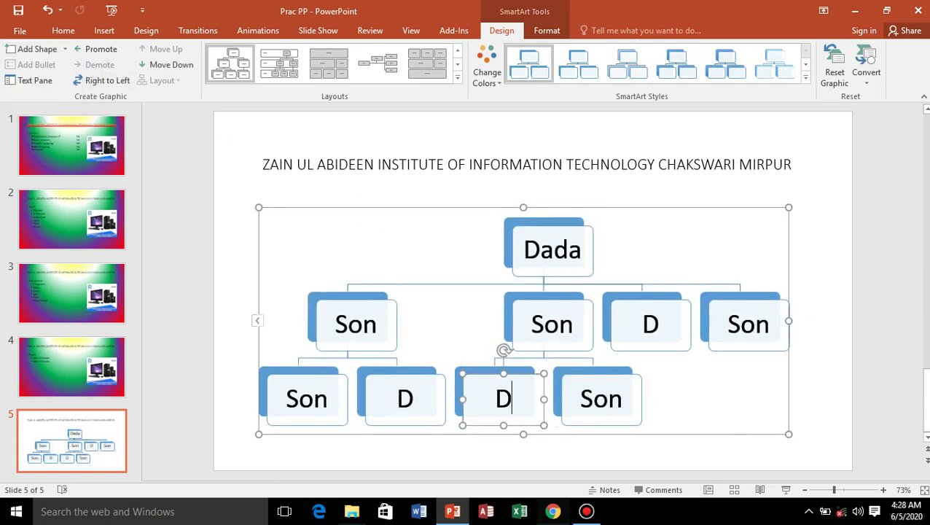
# - Add a Son box above the bottom-right Son and a D box below it
pyautogui.click(613, 373)
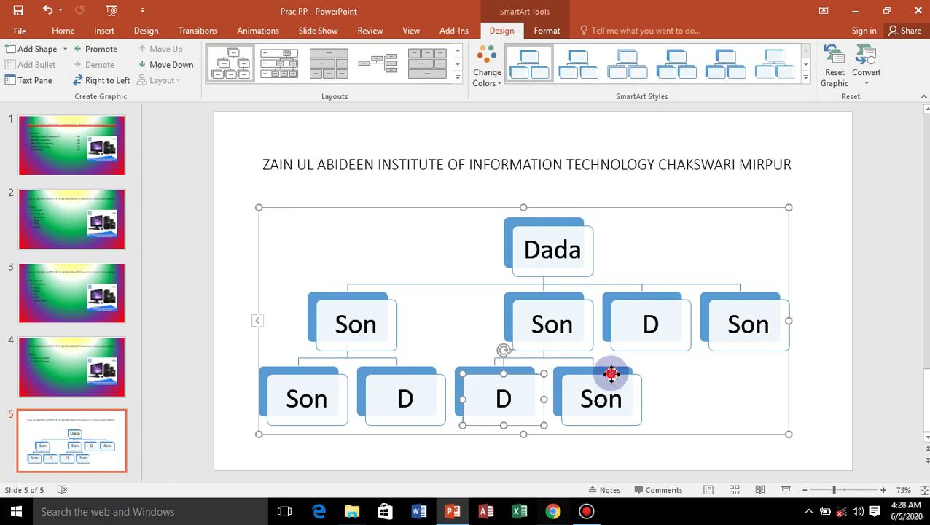
pyautogui.click(64, 50)
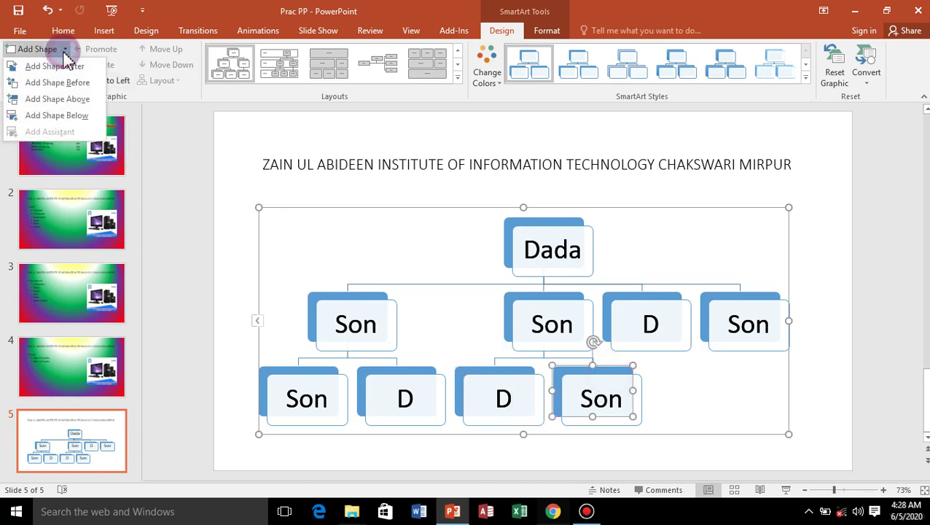
pyautogui.click(78, 99)
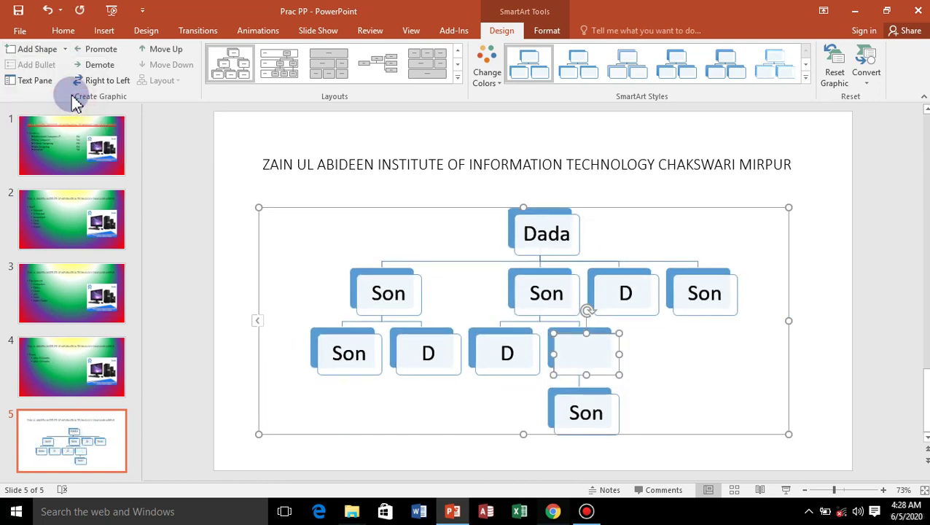
pyautogui.write('S')
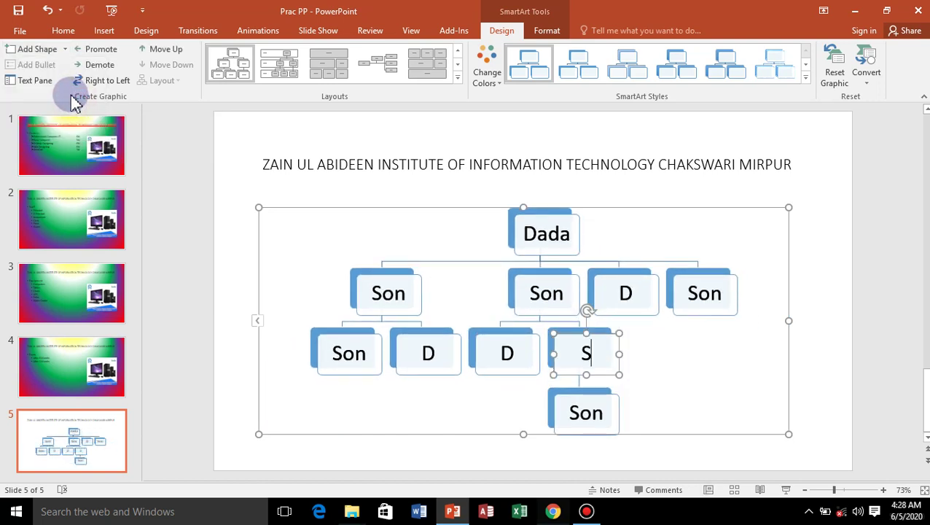
pyautogui.write('on')
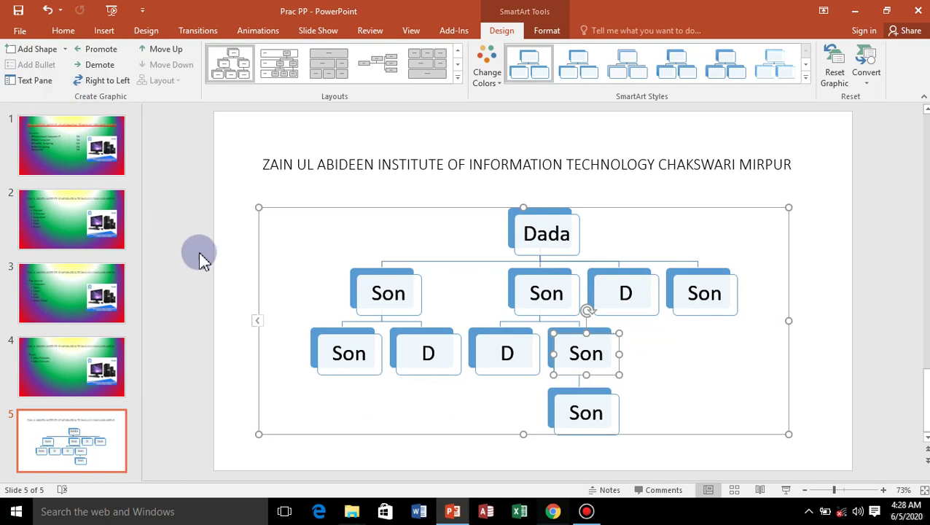
pyautogui.click(599, 397)
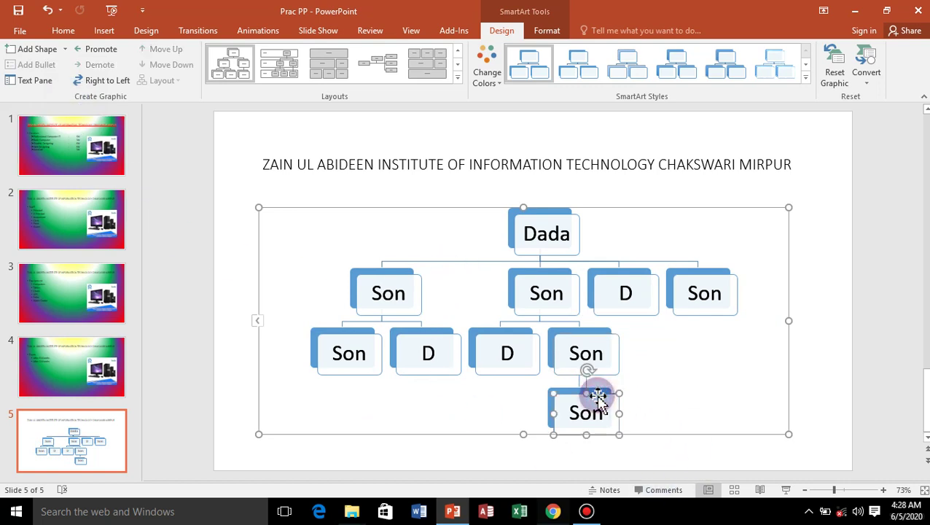
pyautogui.click(67, 50)
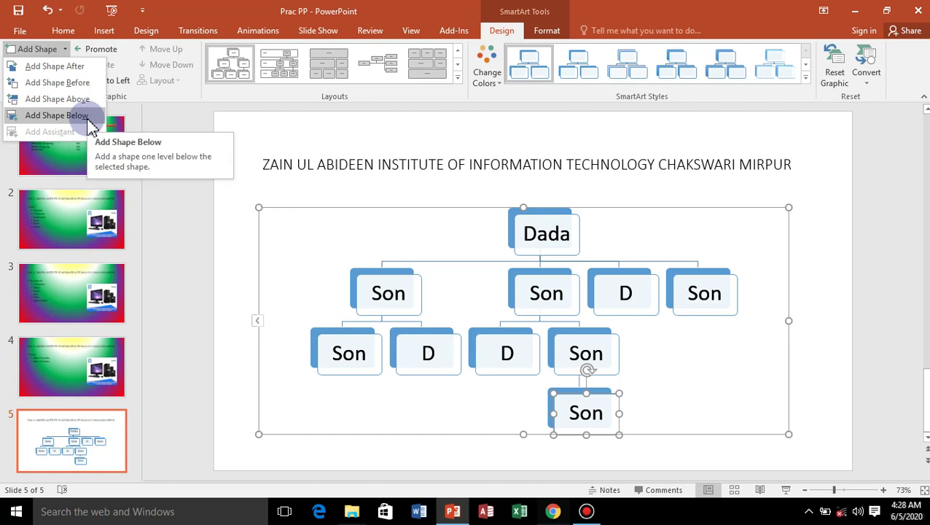
pyautogui.click(87, 119)
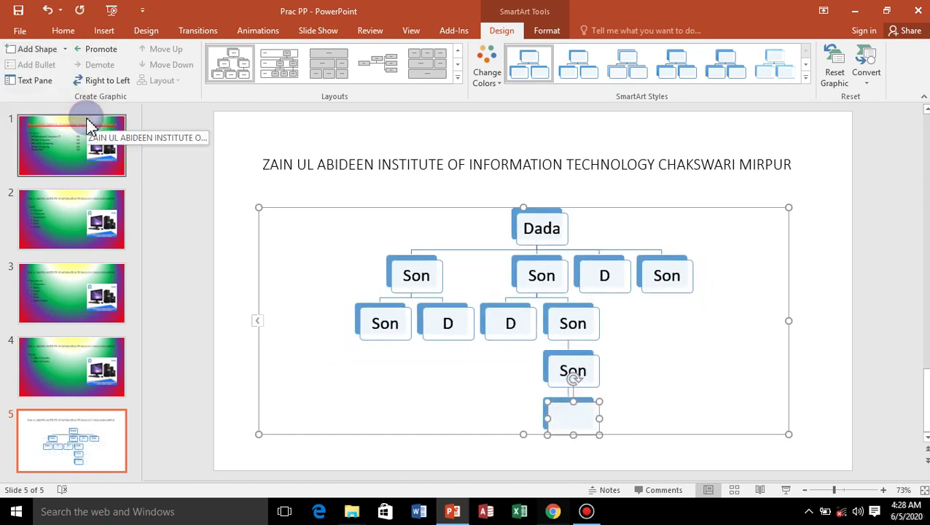
pyautogui.write('D')
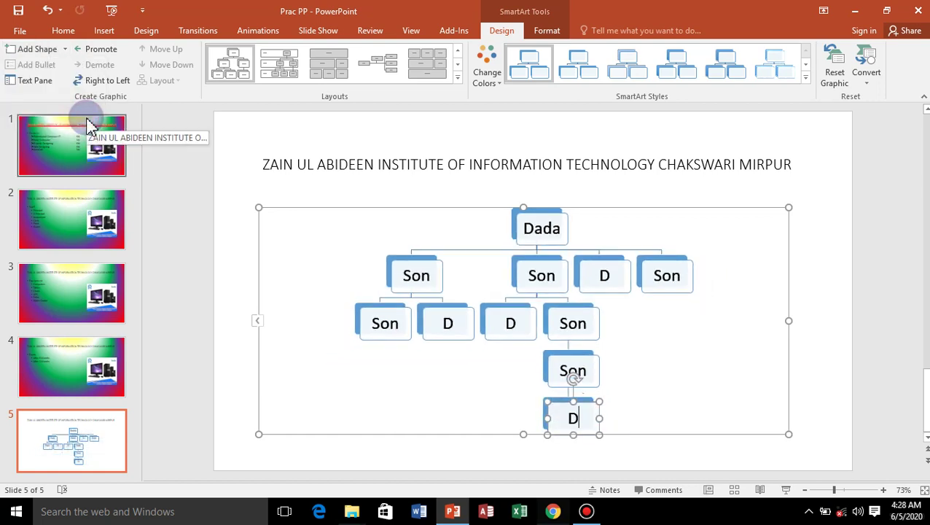
pyautogui.click(67, 49)
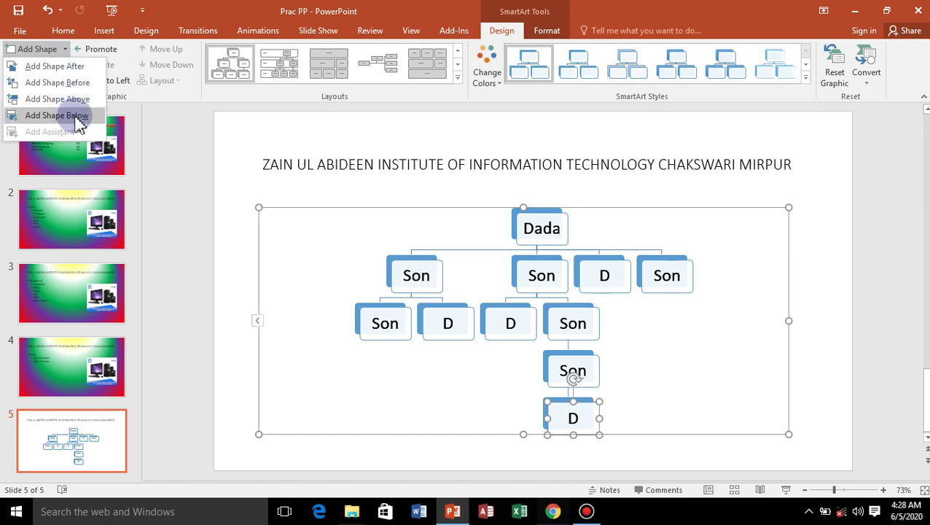
pyautogui.click(335, 273)
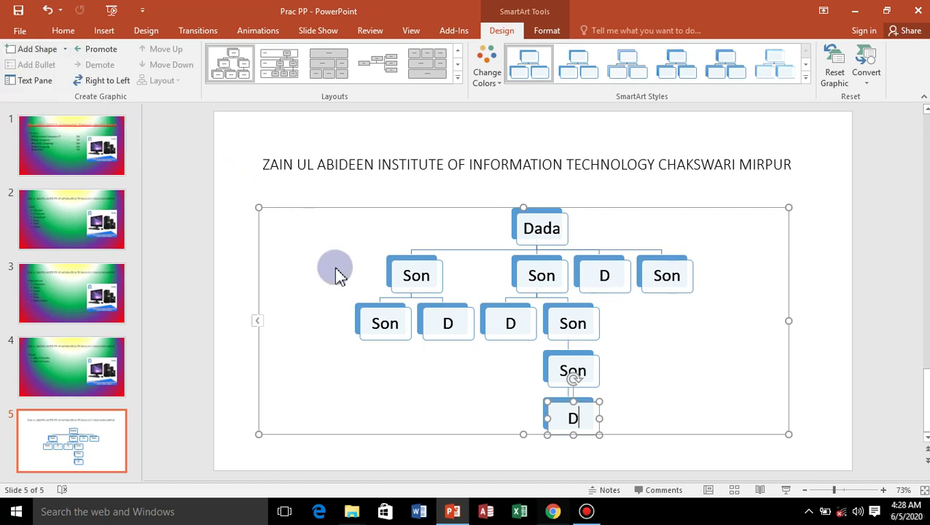
pyautogui.click(37, 82)
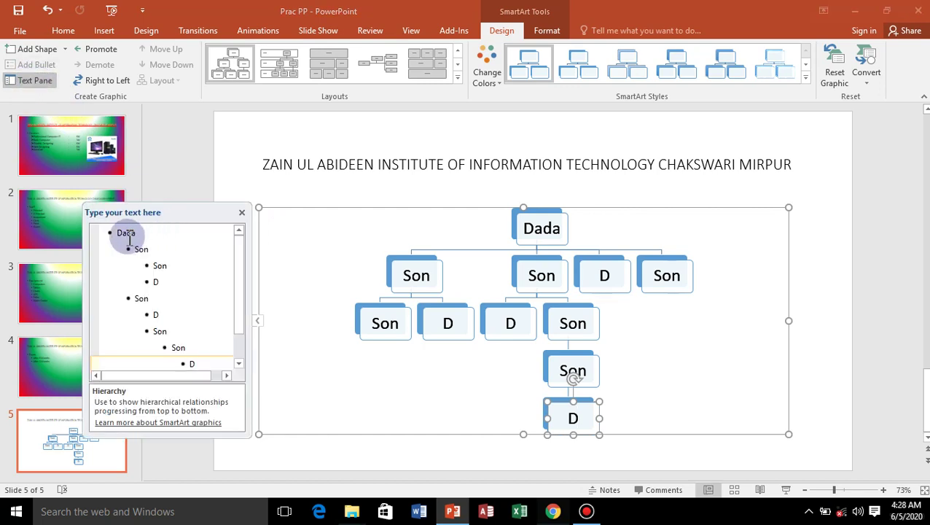
pyautogui.click(174, 311)
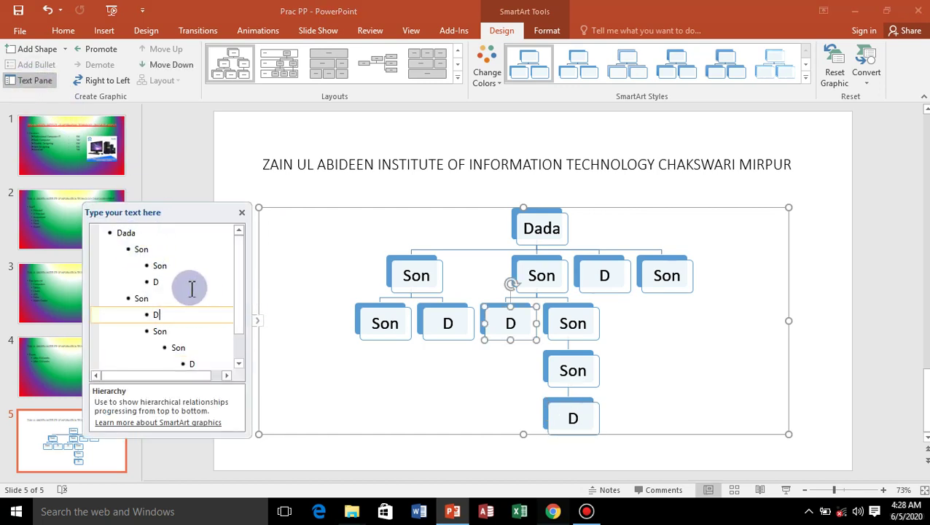
pyautogui.click(175, 265)
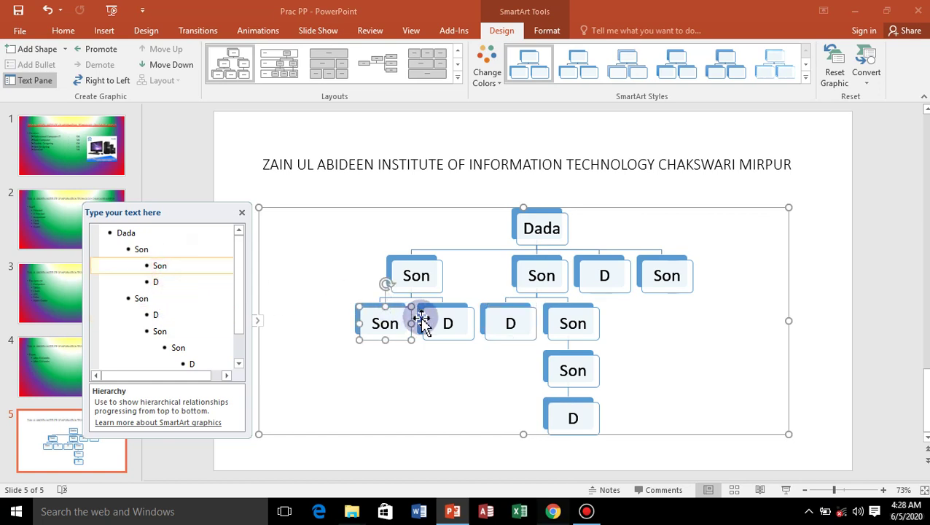
pyautogui.click(172, 248)
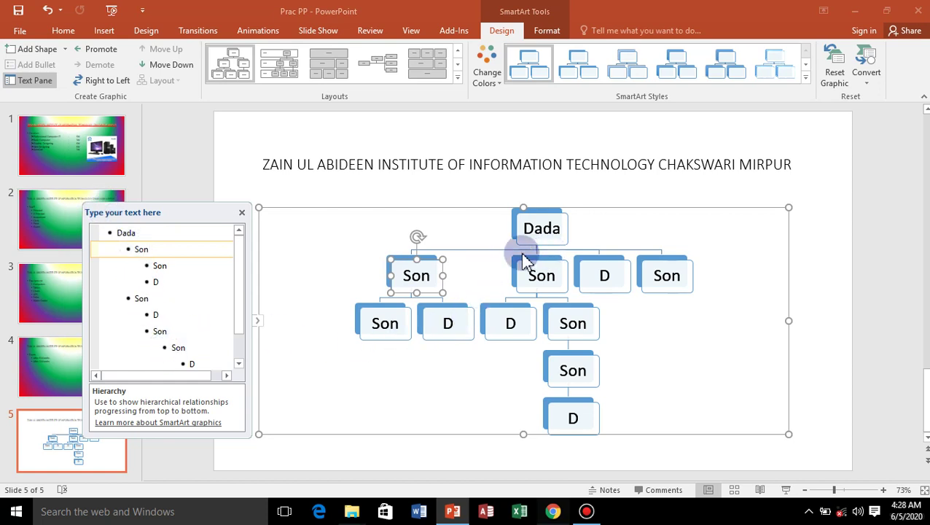
pyautogui.click(241, 215)
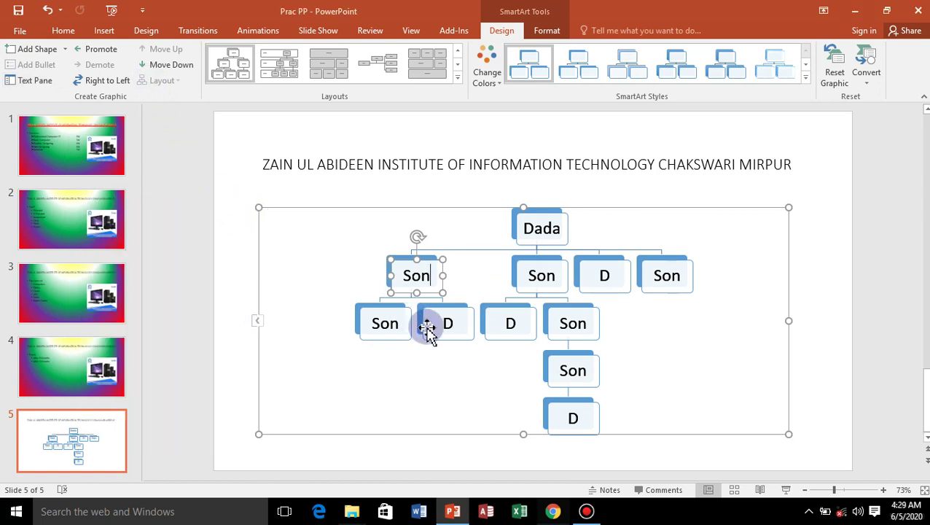
# - Try promoting, demoting, right-to-left and reordering on the D boxes, reverting each change
pyautogui.click(561, 406)
pyautogui.click(101, 50)
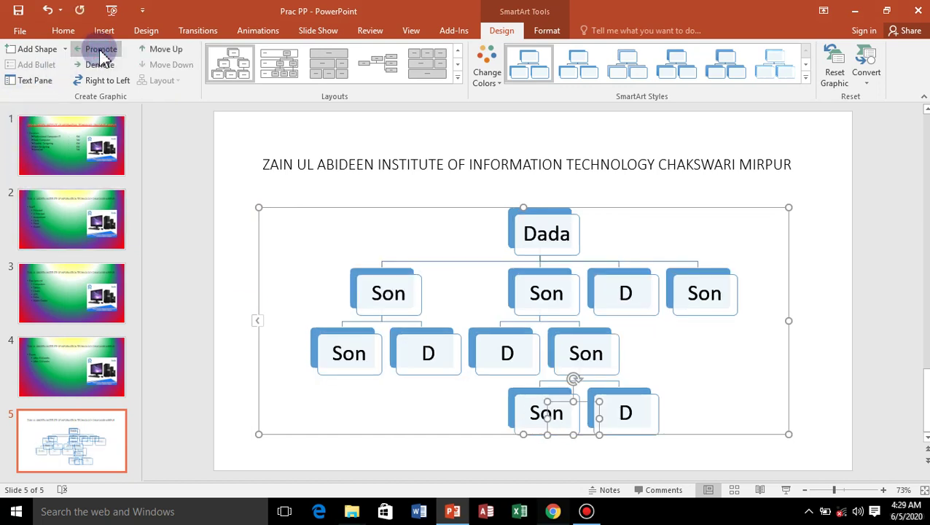
pyautogui.click(100, 64)
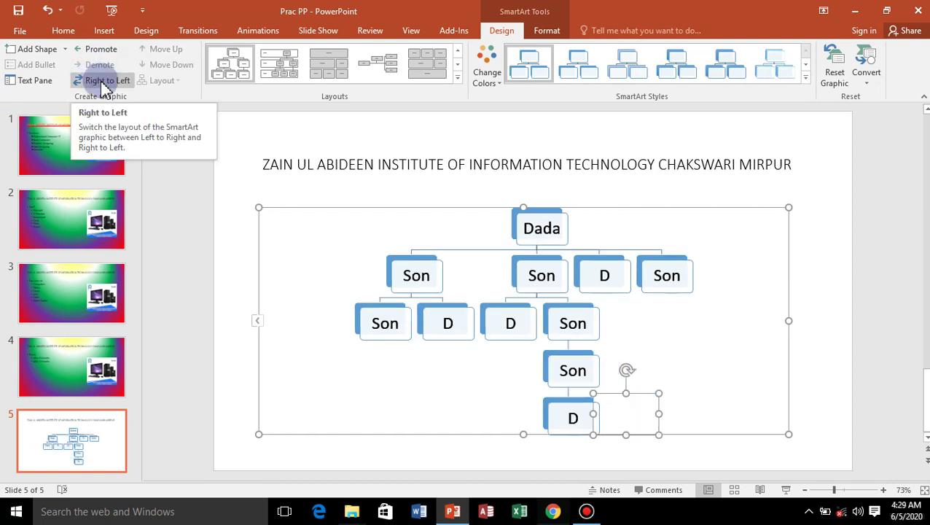
pyautogui.click(103, 81)
pyautogui.click(103, 82)
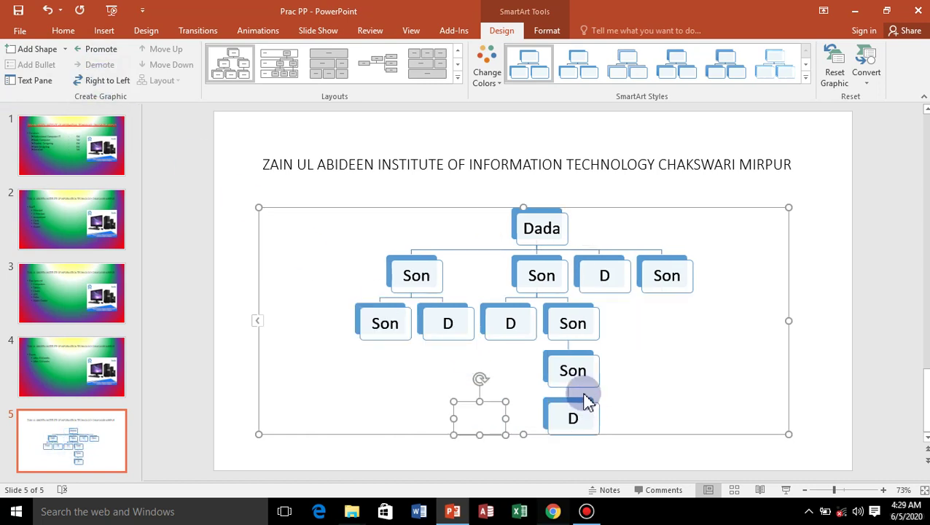
pyautogui.click(506, 334)
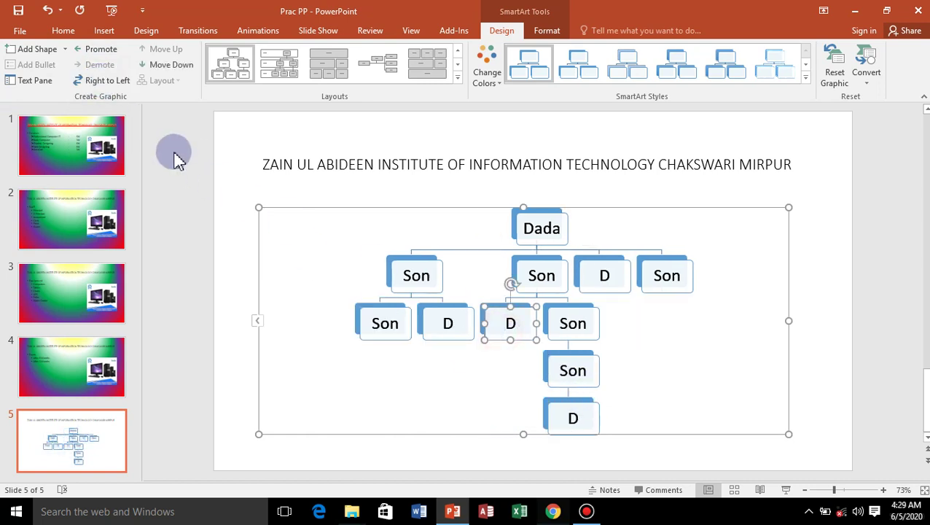
pyautogui.click(181, 65)
pyautogui.click(177, 51)
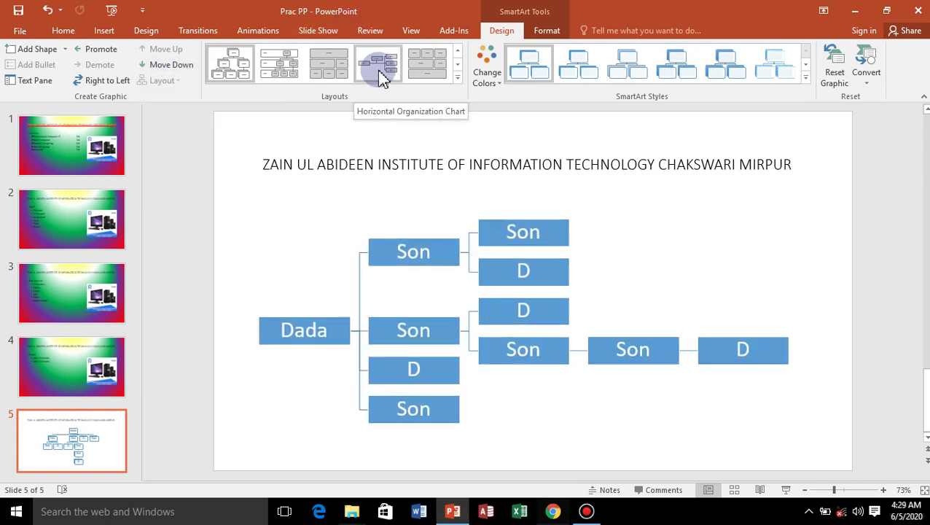
# - Switch to the circle picture hierarchy layout, then insert and undo a Background-folder photo in Dada's circle
pyautogui.click(457, 77)
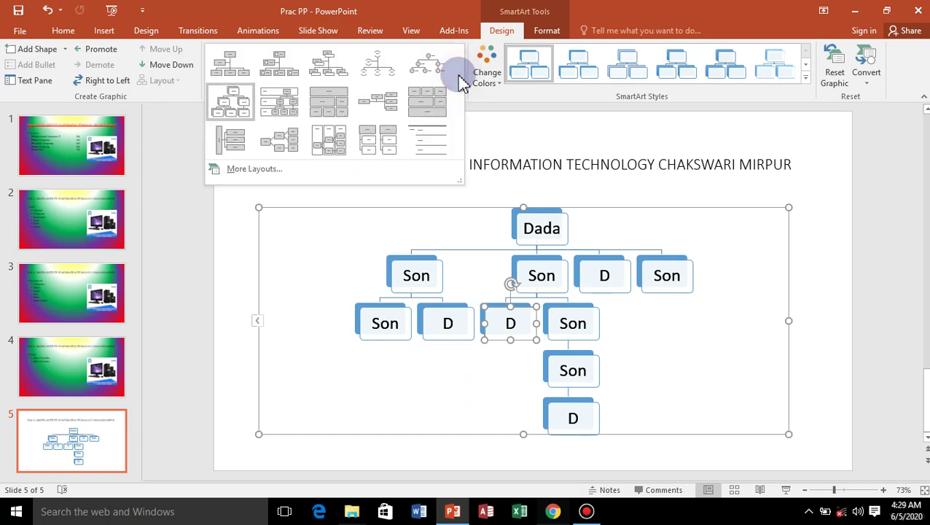
pyautogui.click(429, 73)
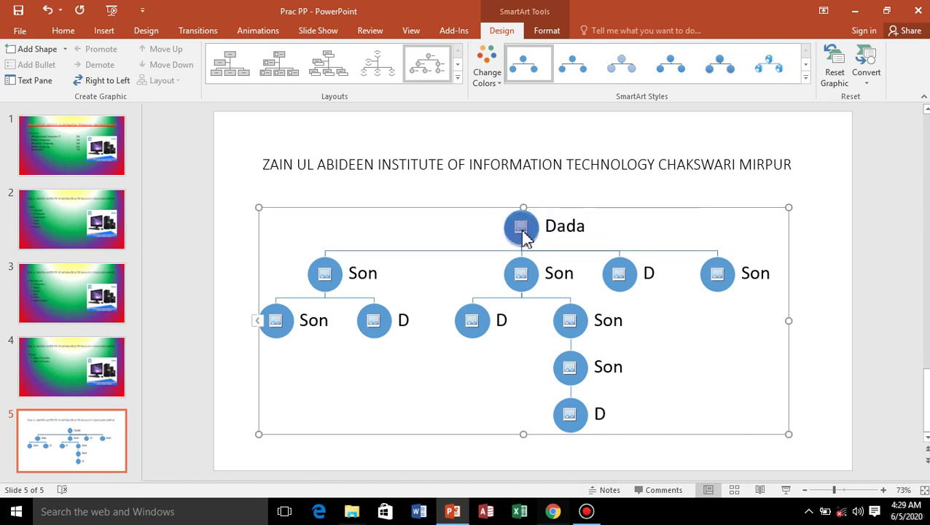
pyautogui.click(516, 232)
pyautogui.click(481, 293)
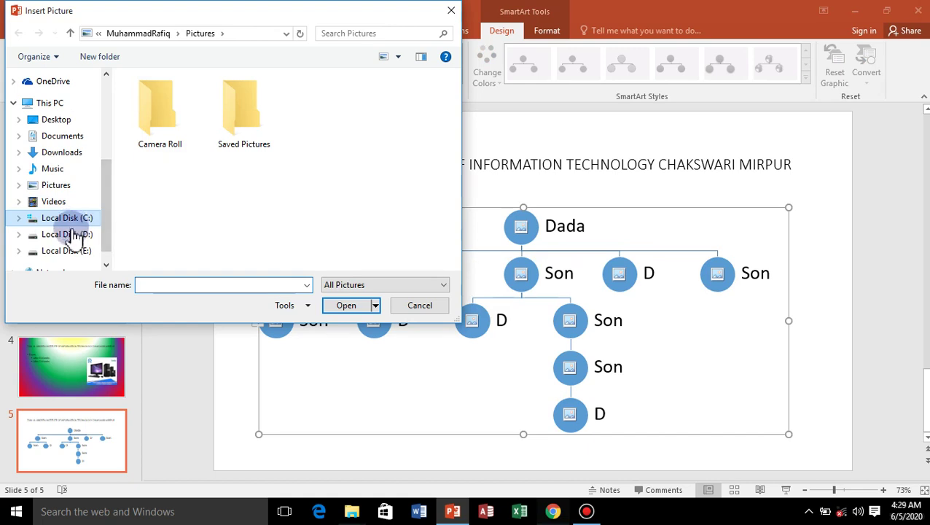
pyautogui.click(82, 234)
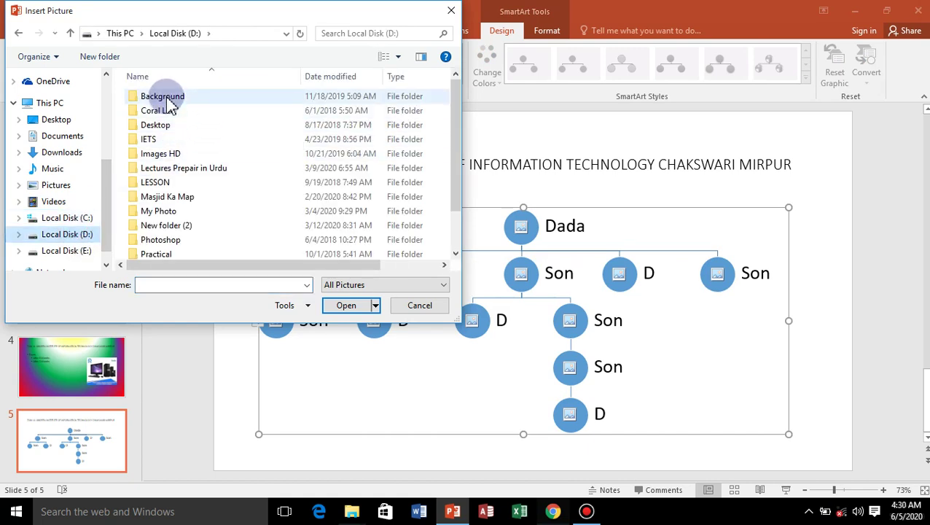
pyautogui.doubleClick(164, 96)
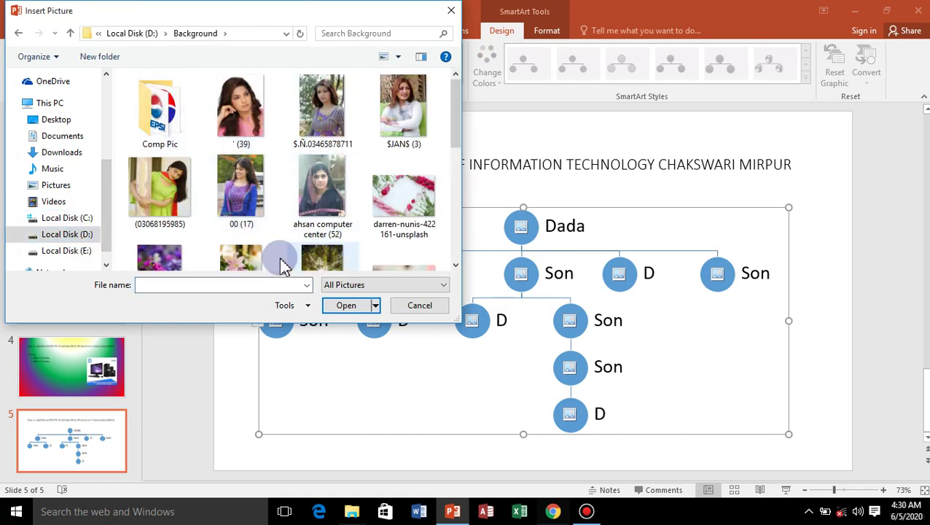
pyautogui.click(406, 111)
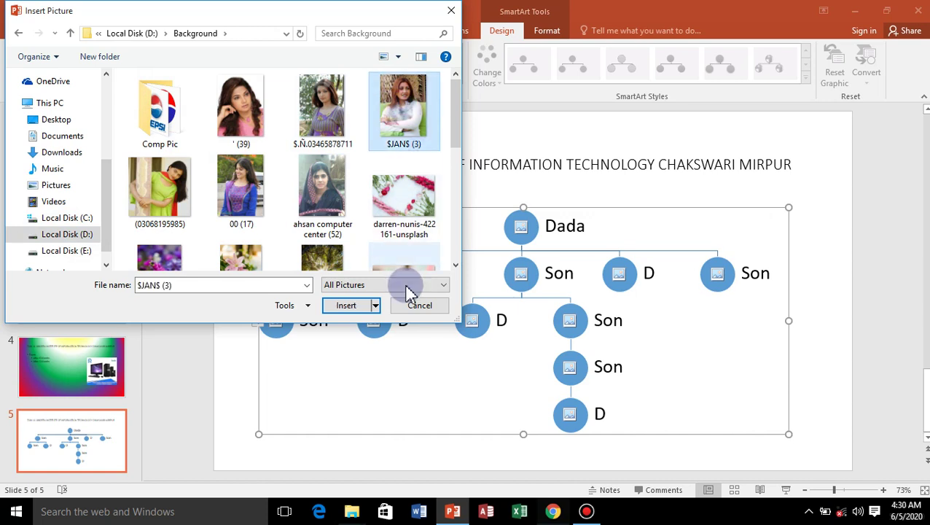
pyautogui.click(344, 305)
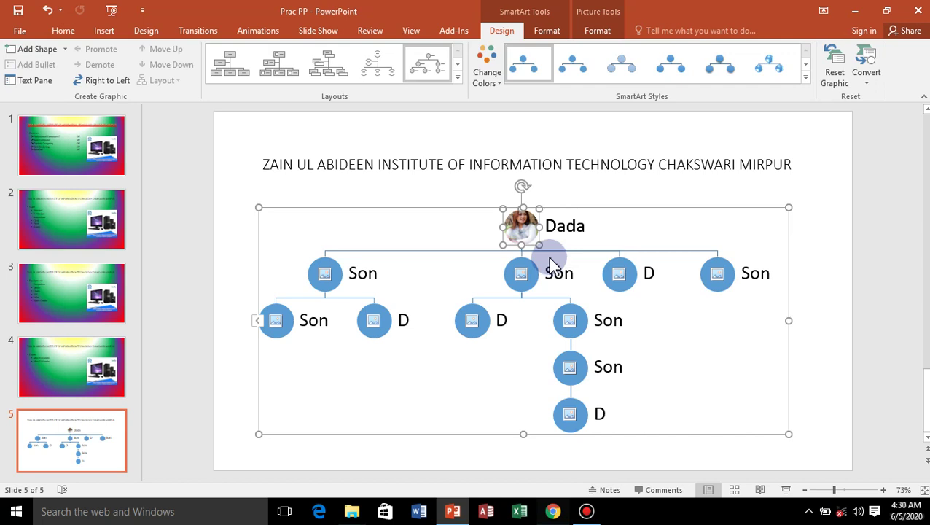
pyautogui.hotkey('ctrl', 'z')
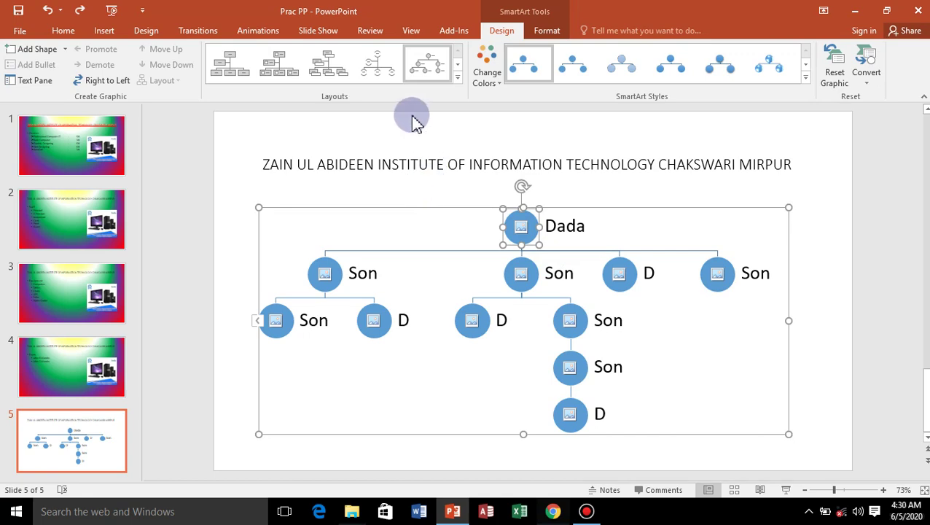
# - Pick Organization Chart from the SmartArt Layouts gallery, removing the picture circles
pyautogui.click(459, 79)
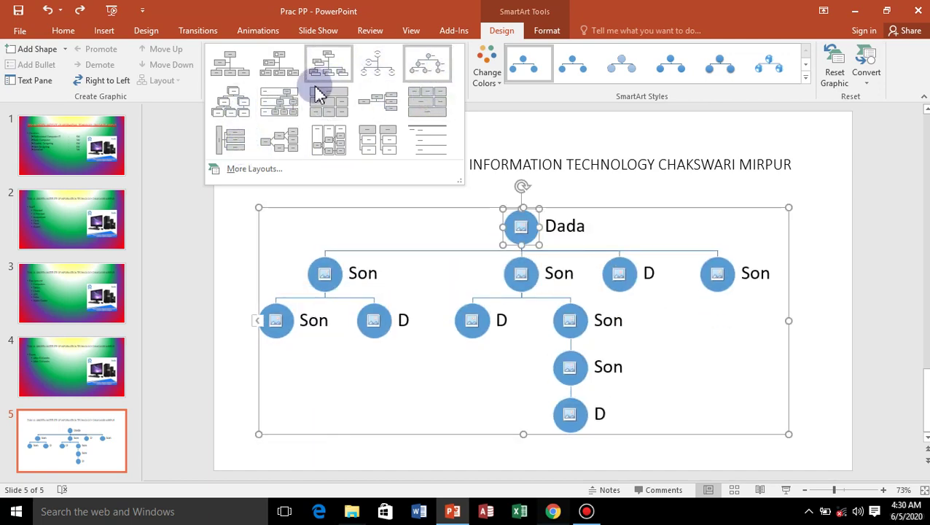
pyautogui.click(245, 103)
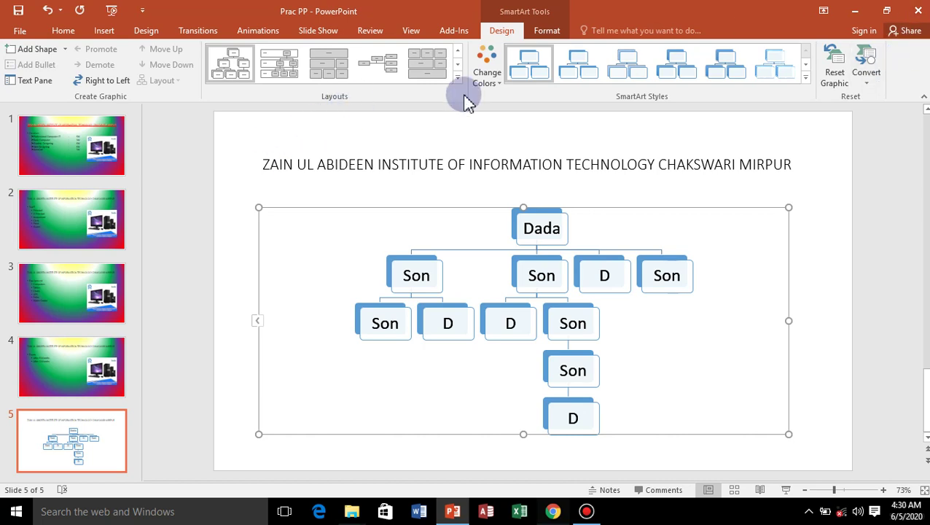
# - Apply Colorful colours and a 3-D style, then Reset Graphic back to plain blue boxes
pyautogui.click(503, 88)
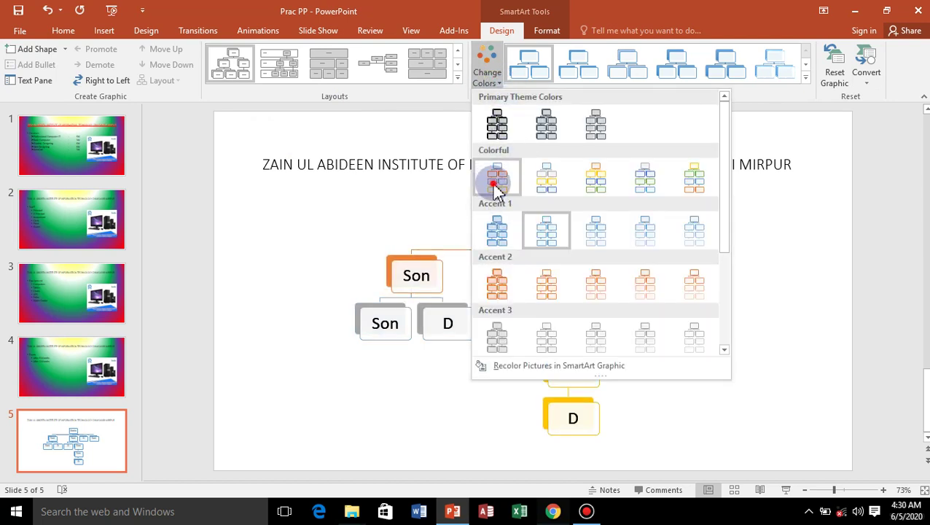
pyautogui.click(496, 183)
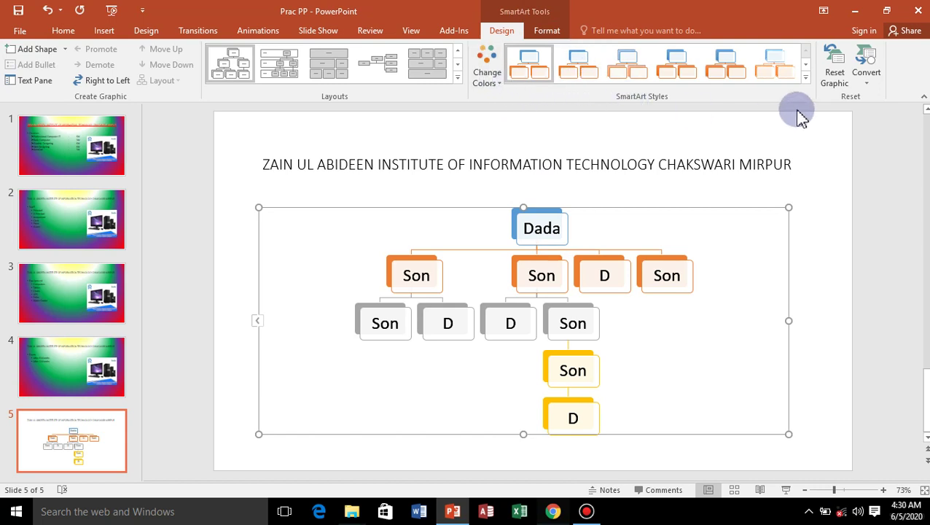
pyautogui.click(806, 85)
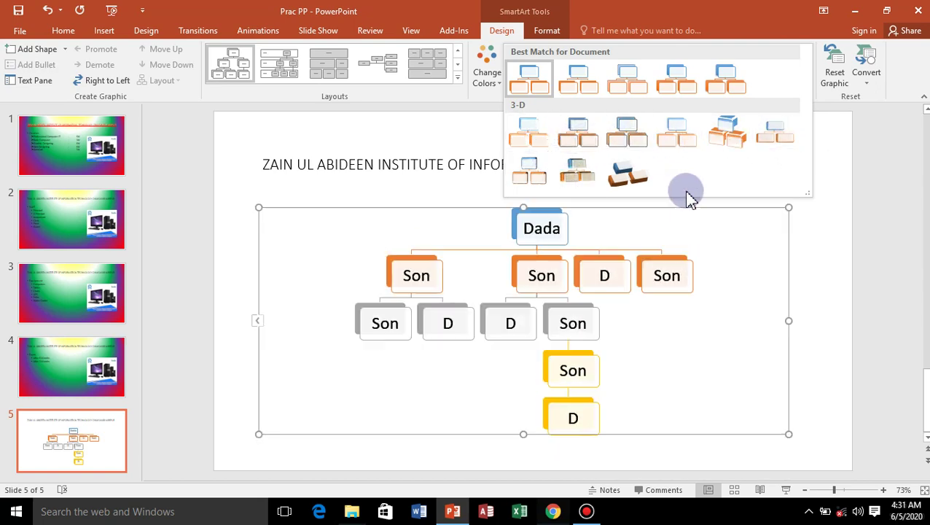
pyautogui.click(624, 183)
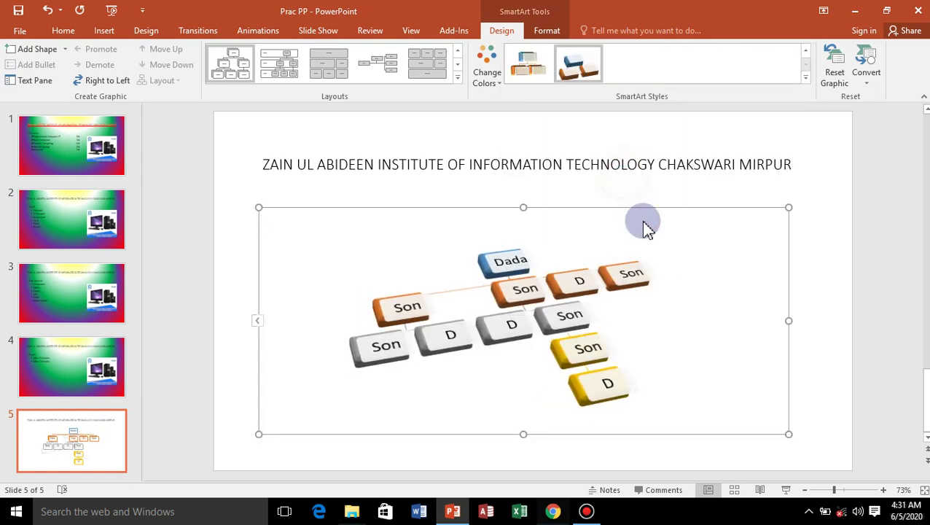
pyautogui.click(835, 76)
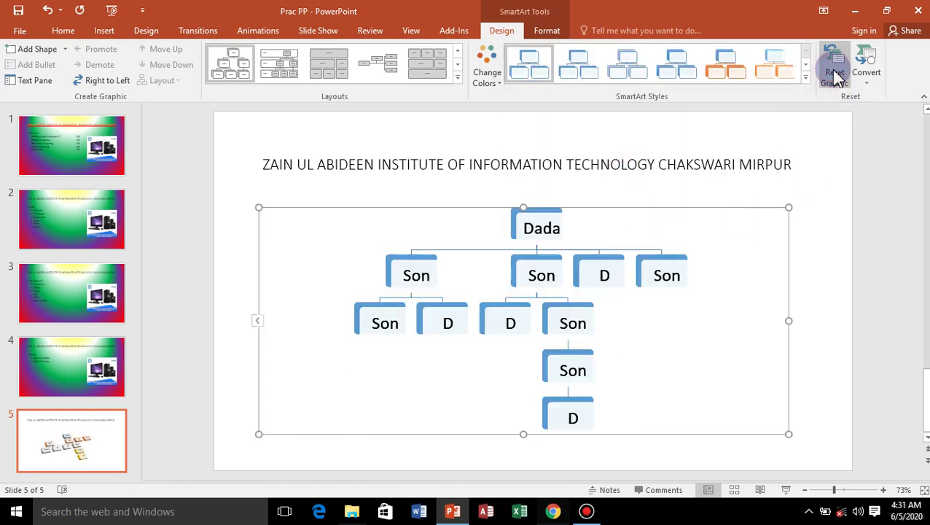
pyautogui.click(874, 84)
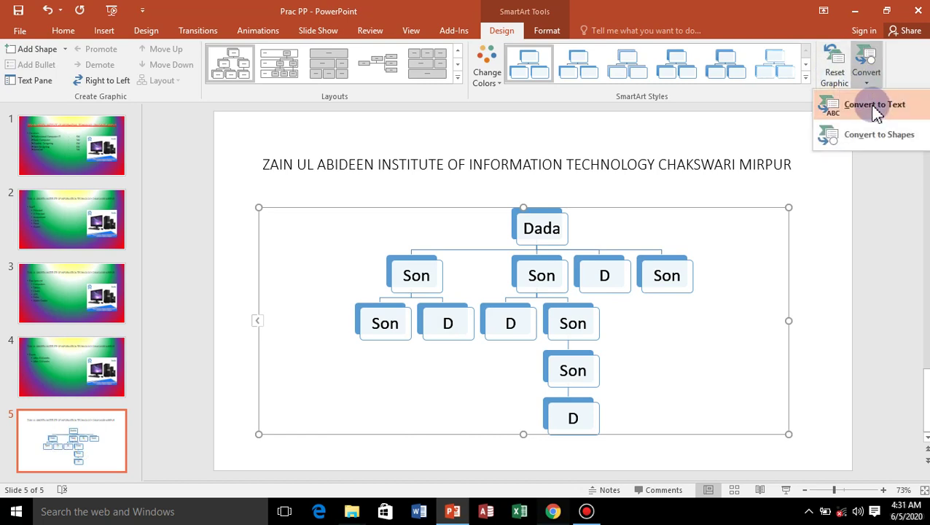
# - Convert the family tree to text, then undo to keep it as SmartArt
pyautogui.click(873, 108)
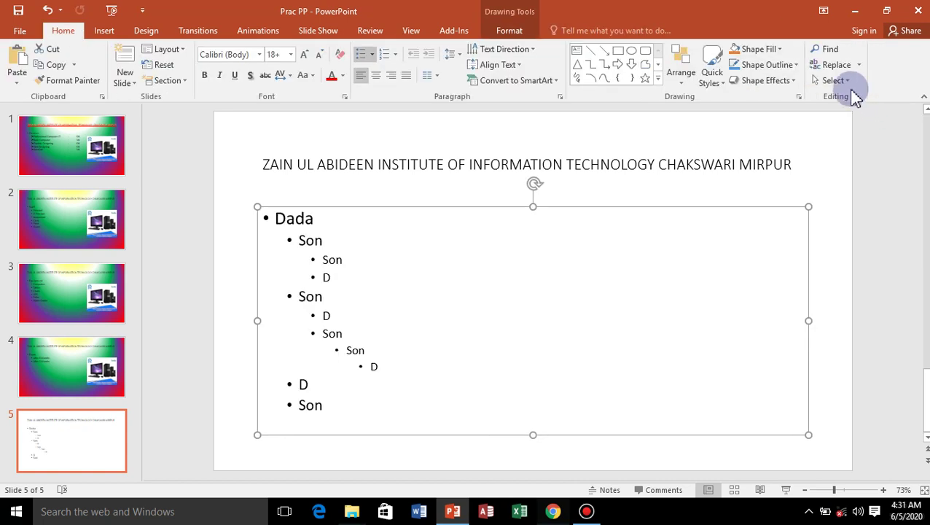
pyautogui.hotkey('ctrl', 'z')
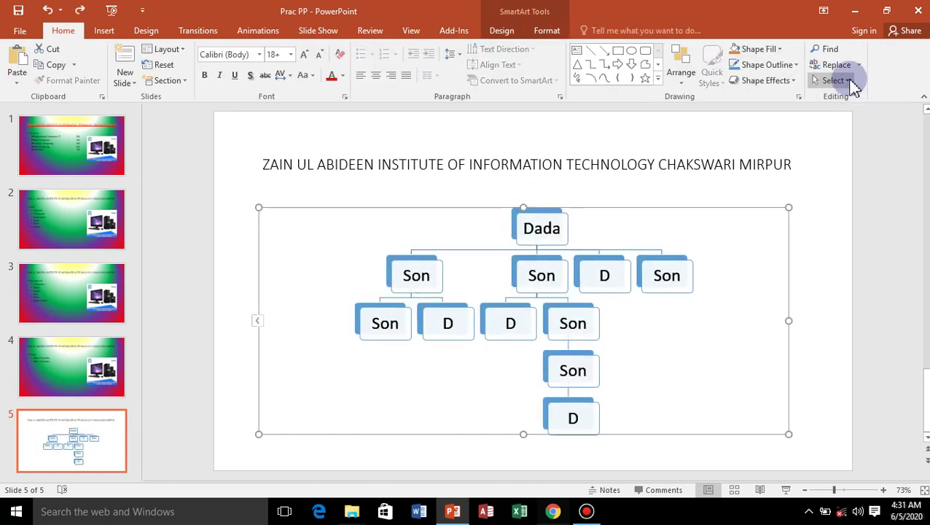
pyautogui.click(502, 31)
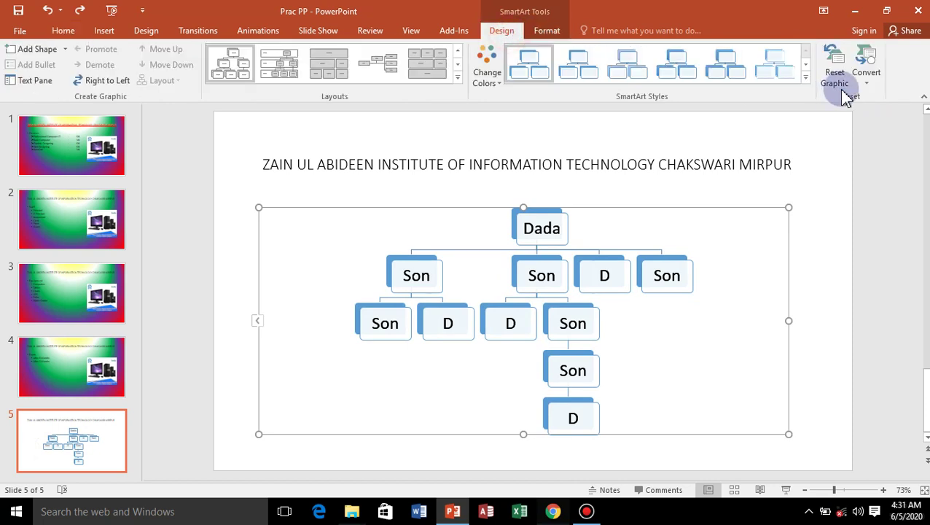
# - Convert the diagram to shapes and undo it, then show the SmartArt Format options
pyautogui.click(874, 86)
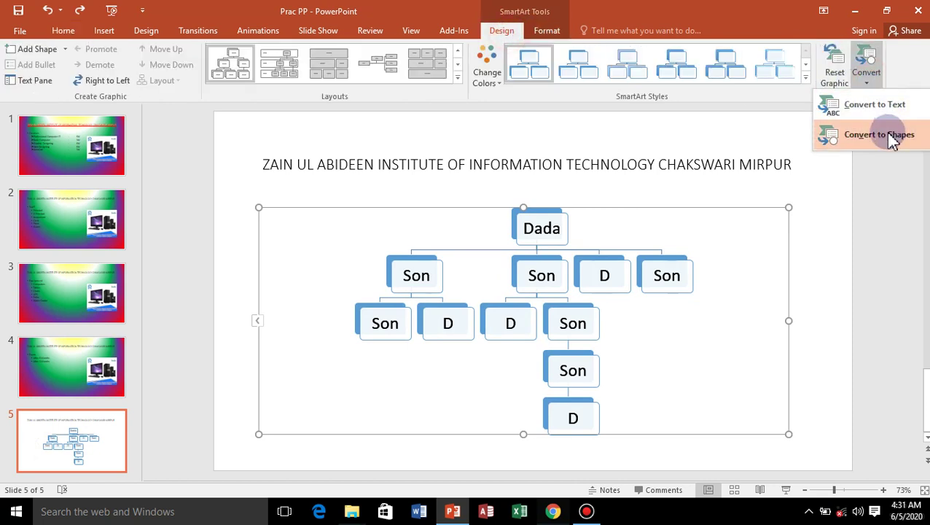
pyautogui.click(893, 136)
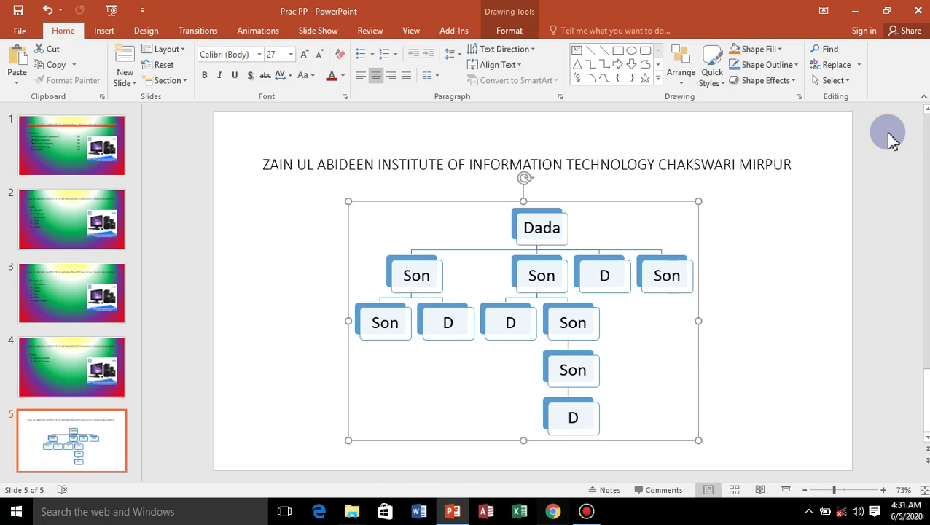
pyautogui.hotkey('ctrl', 'z')
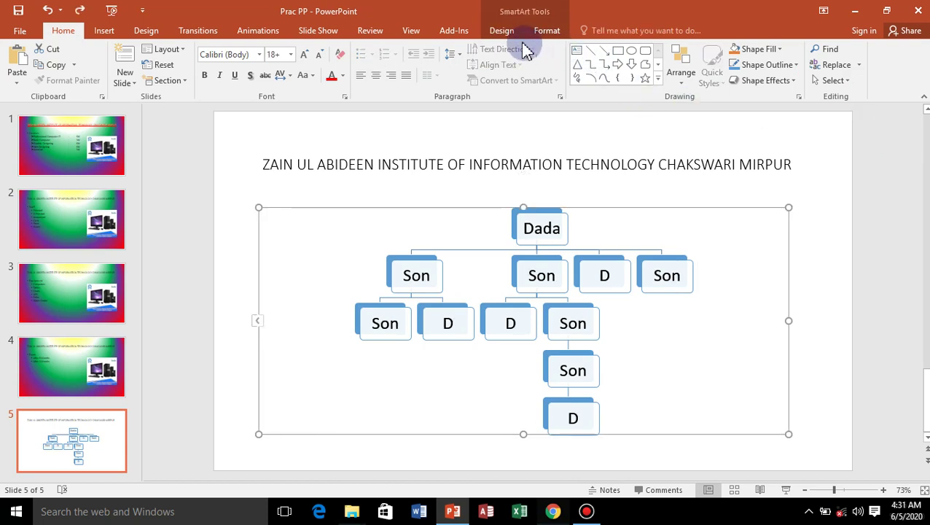
pyautogui.click(501, 31)
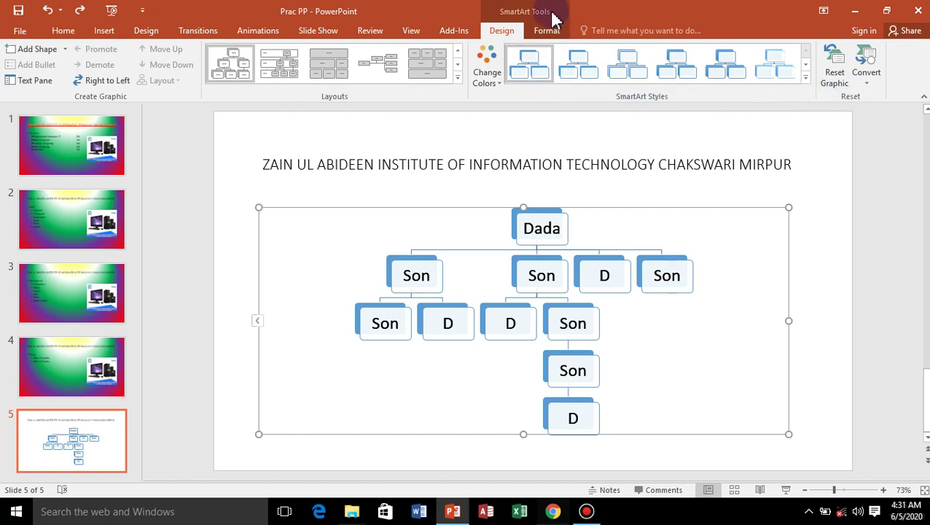
pyautogui.click(548, 32)
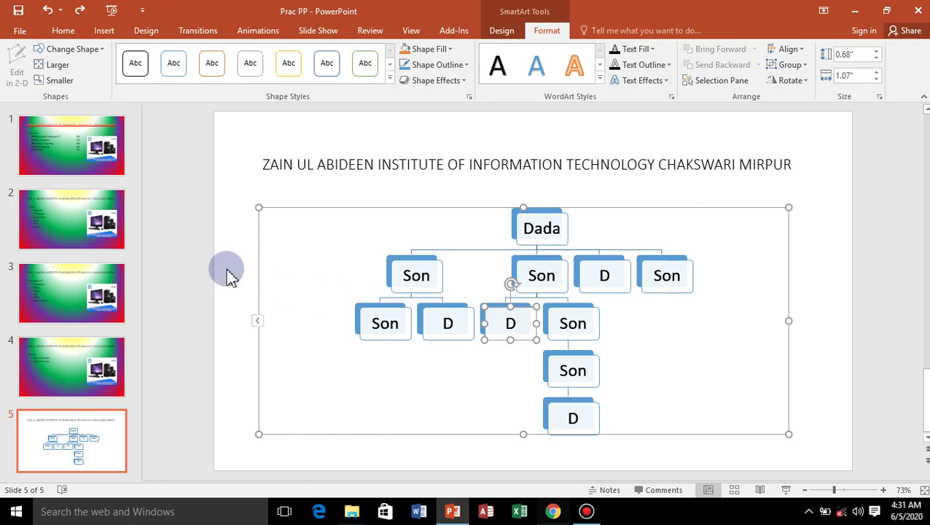
# - Change the Dada box at the top of the family tree into a heart shape
pyautogui.click(108, 51)
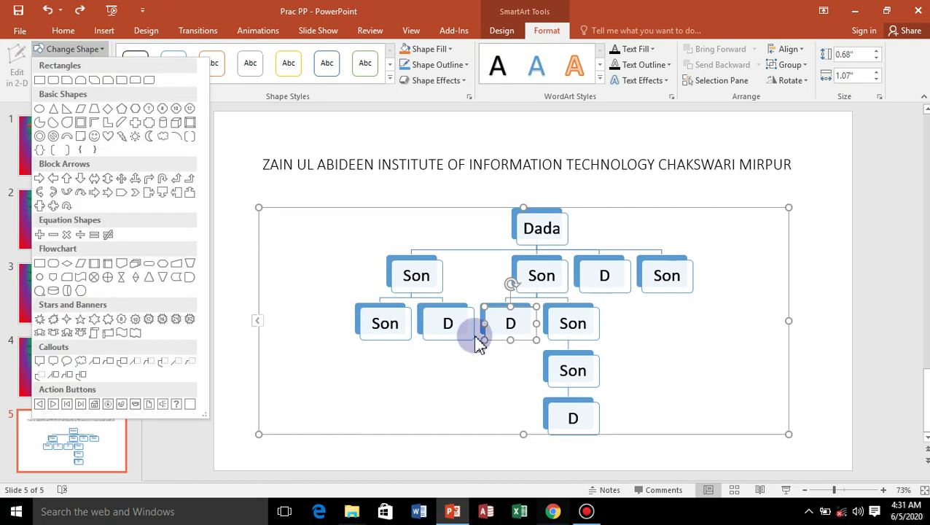
pyautogui.click(567, 231)
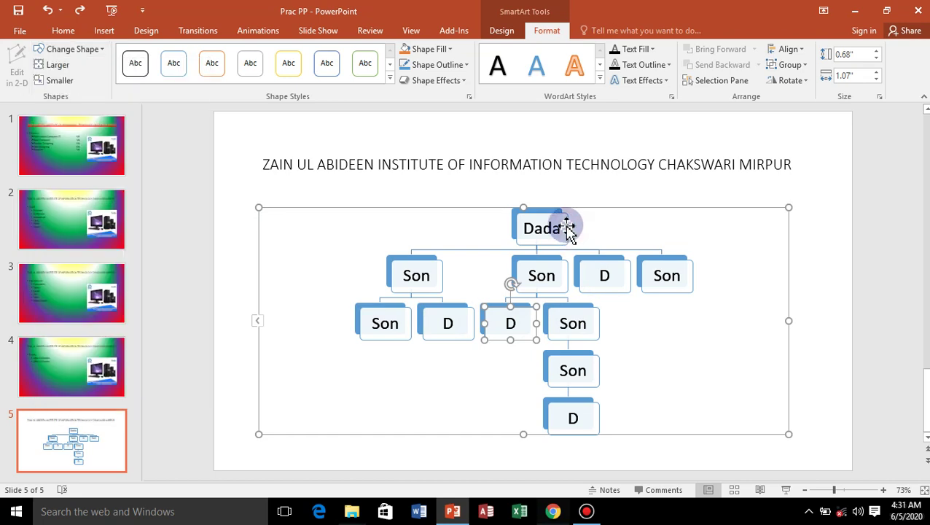
pyautogui.click(567, 232)
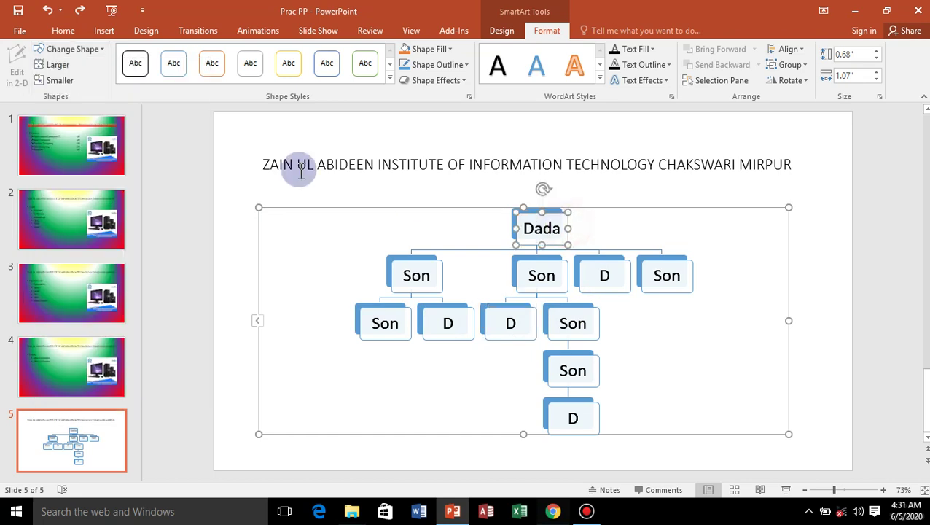
pyautogui.click(99, 49)
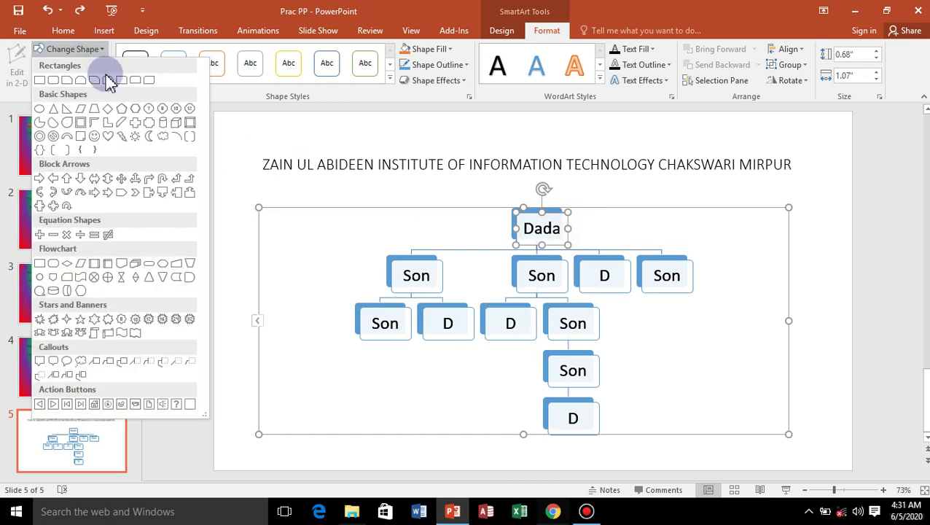
pyautogui.click(107, 140)
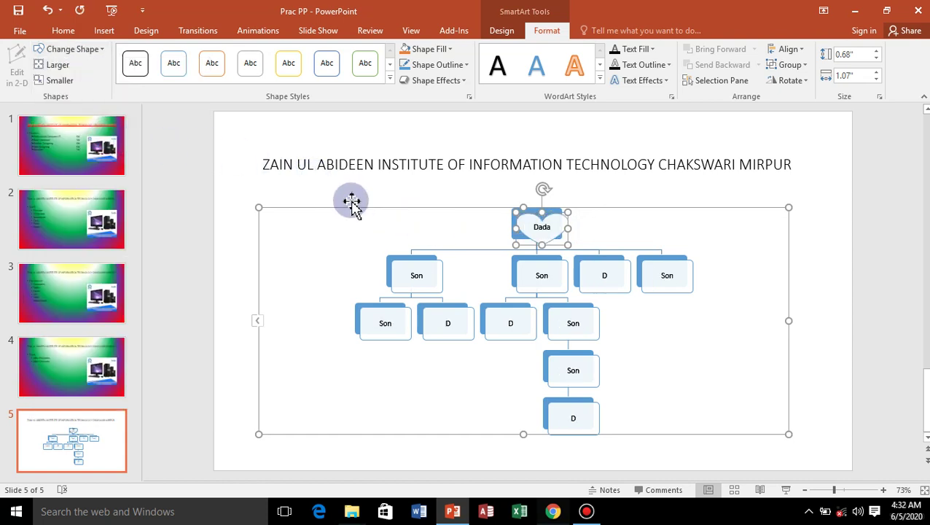
# - Apply the dark-blue Colored Fill shape style to the Dada heart
pyautogui.click(52, 64)
pyautogui.click(60, 81)
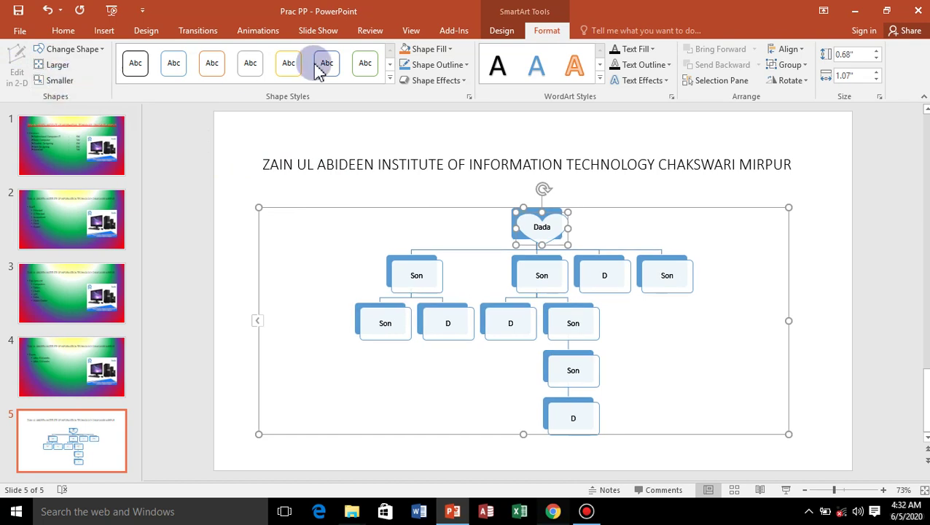
pyautogui.click(389, 82)
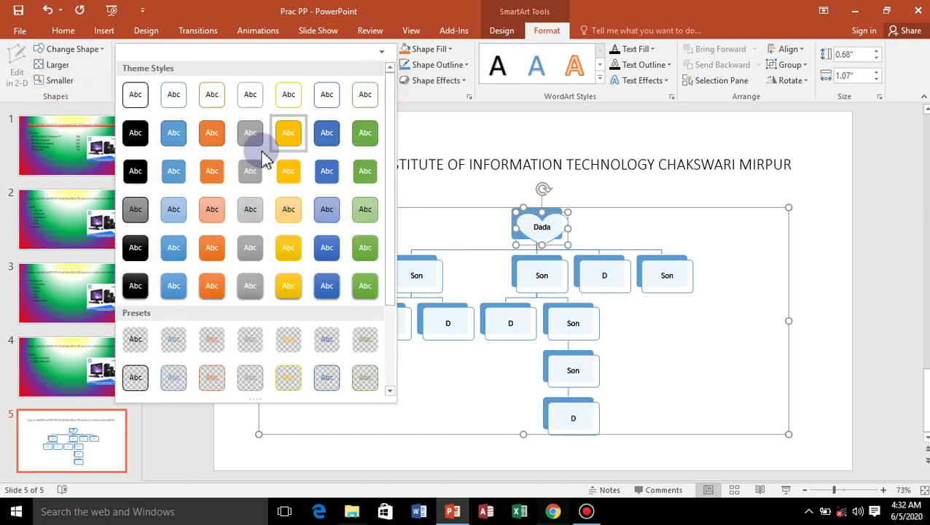
pyautogui.click(326, 137)
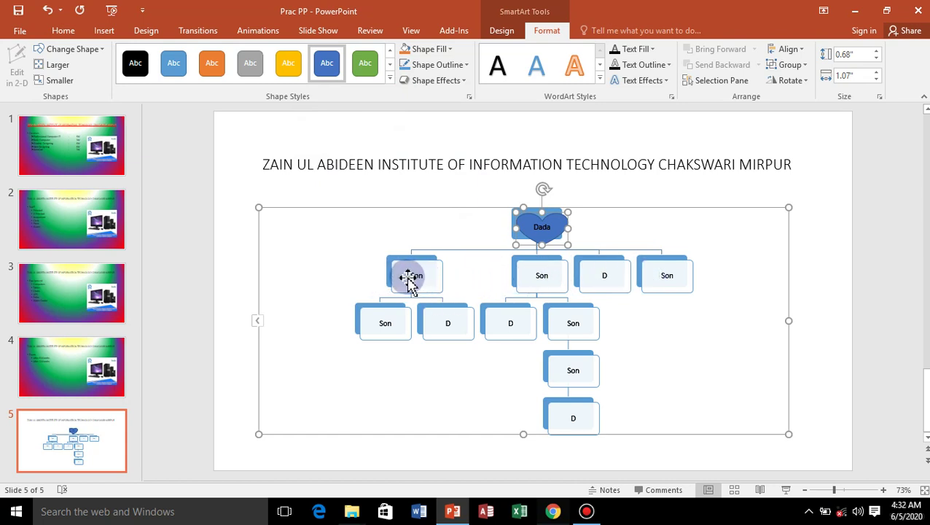
# - After trying light blue, fill the SmartArt background with the Dada heart's blue using the Eyedropper
pyautogui.click(439, 211)
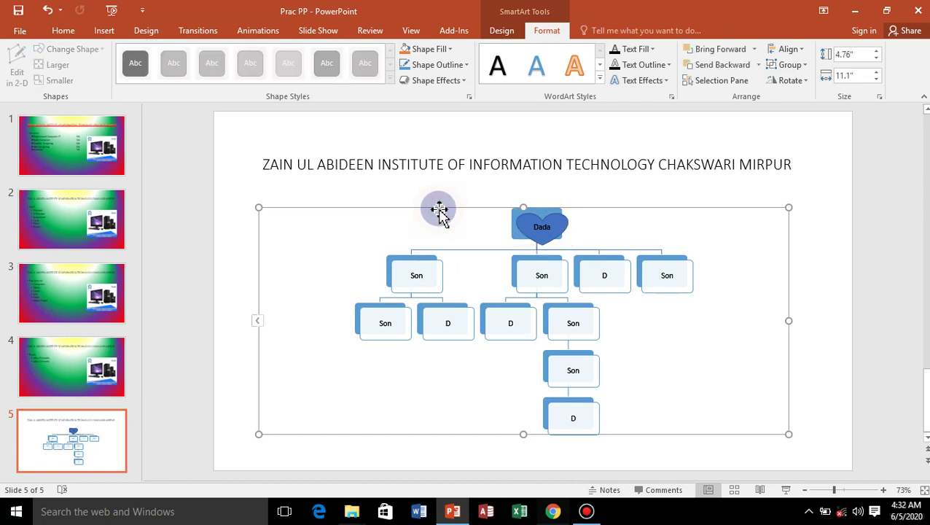
pyautogui.click(451, 50)
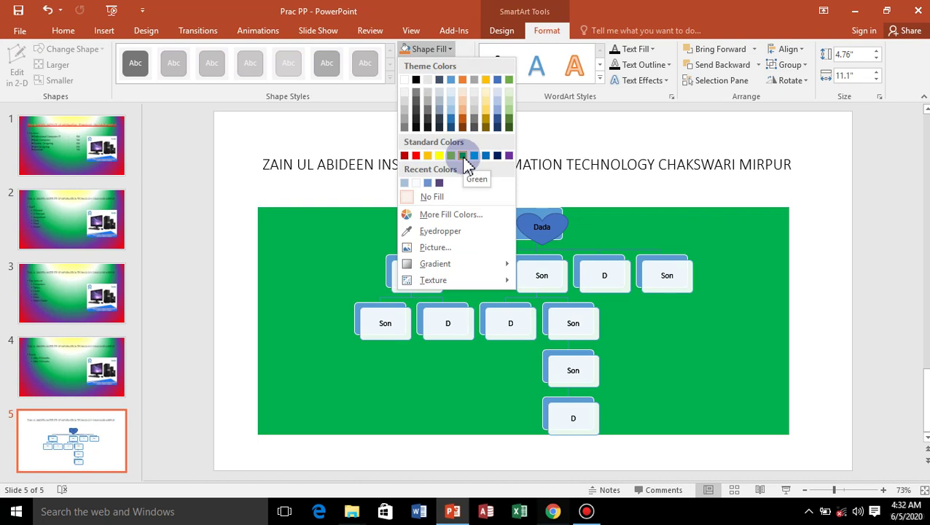
pyautogui.click(474, 155)
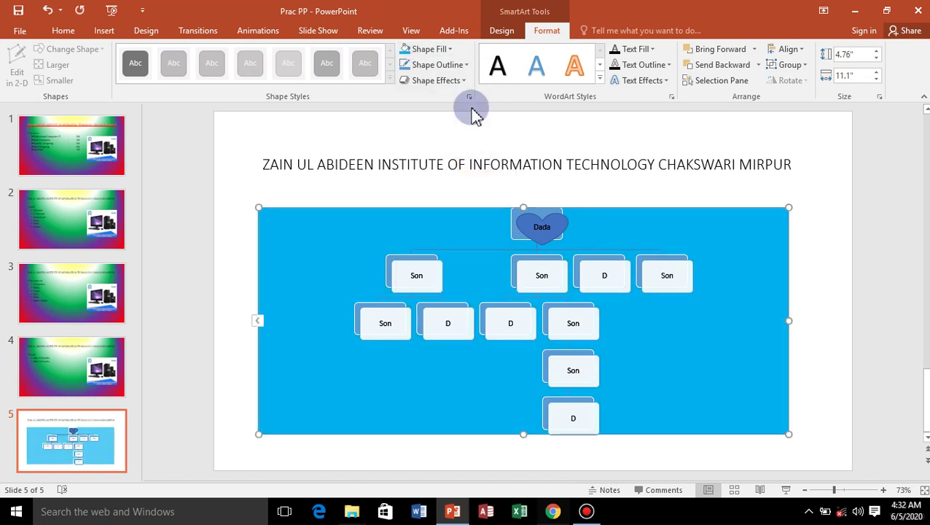
pyautogui.click(452, 50)
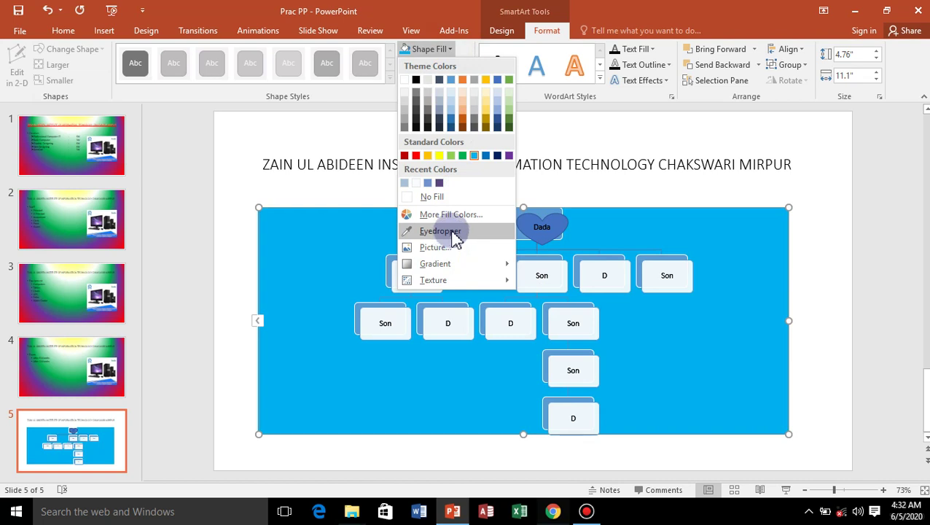
pyautogui.click(440, 231)
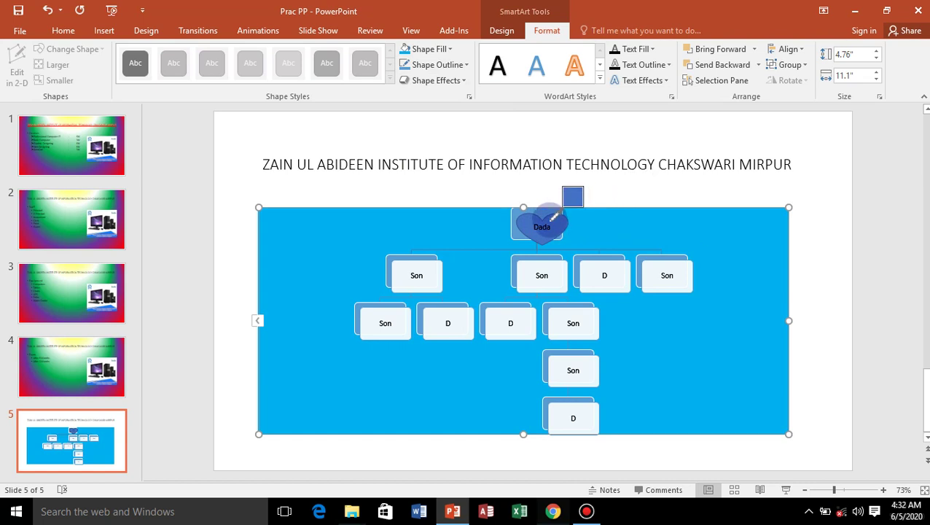
pyautogui.click(550, 219)
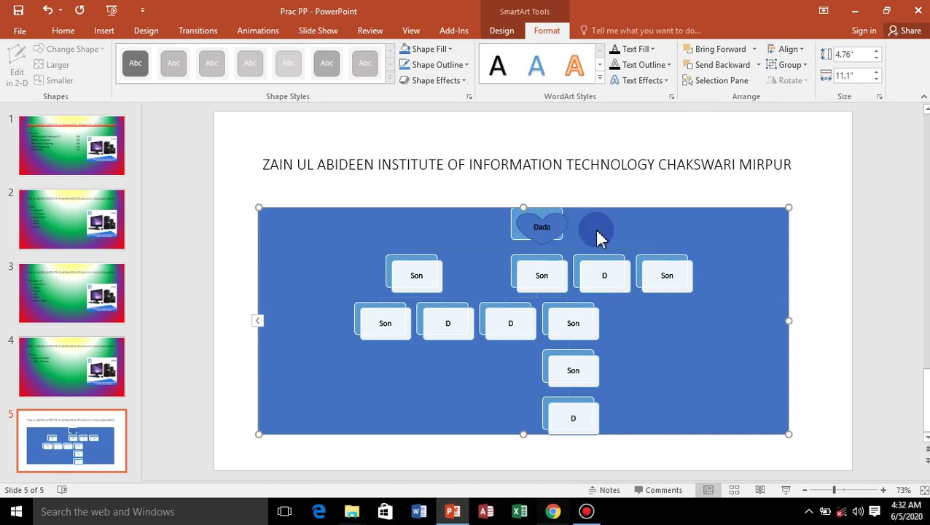
pyautogui.click(451, 52)
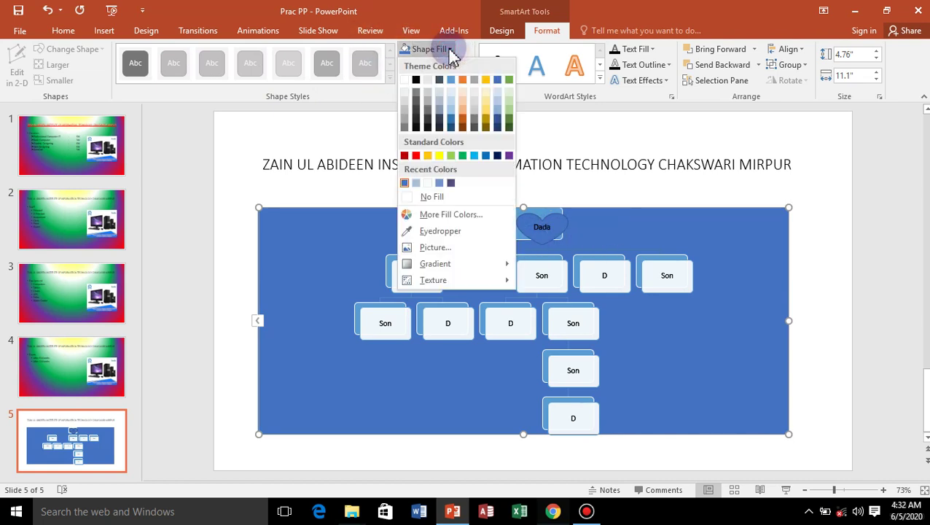
# - Replace the solid blue background with a portrait photo from D:\Background
pyautogui.click(436, 248)
pyautogui.click(479, 295)
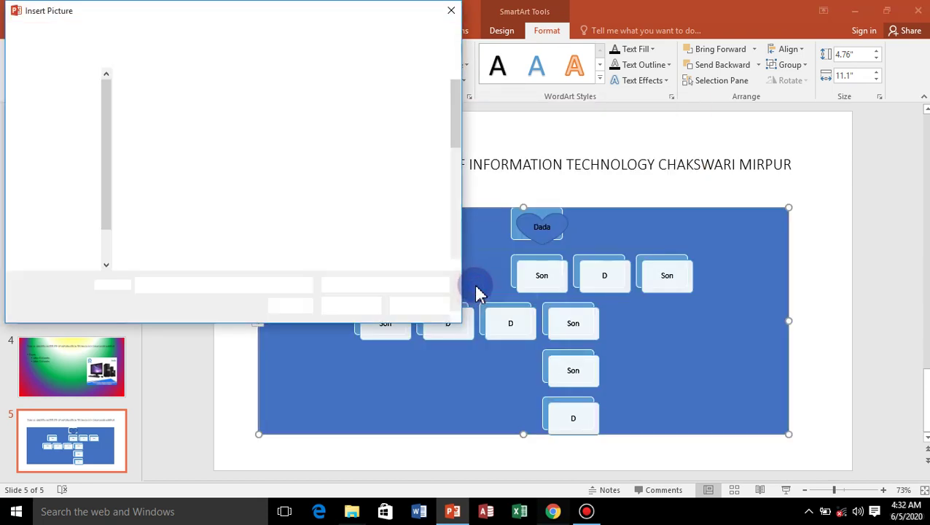
pyautogui.click(263, 117)
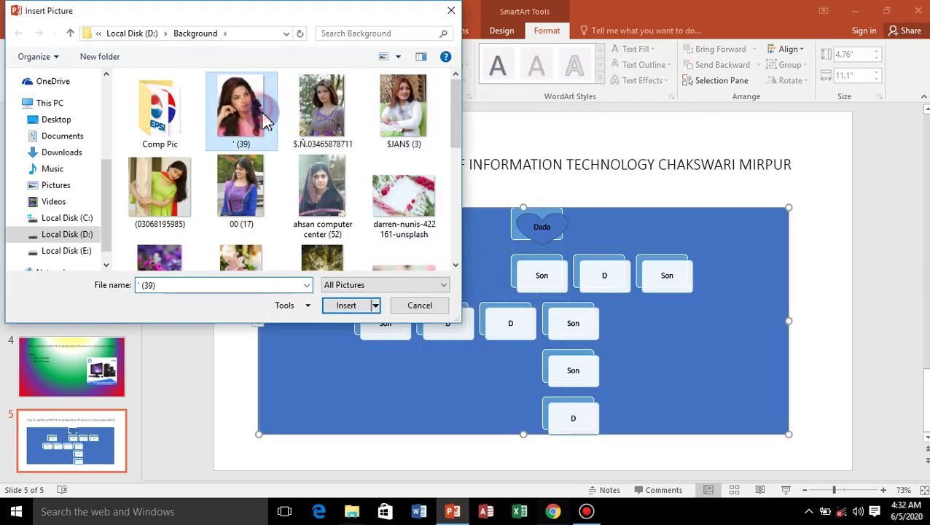
pyautogui.click(343, 240)
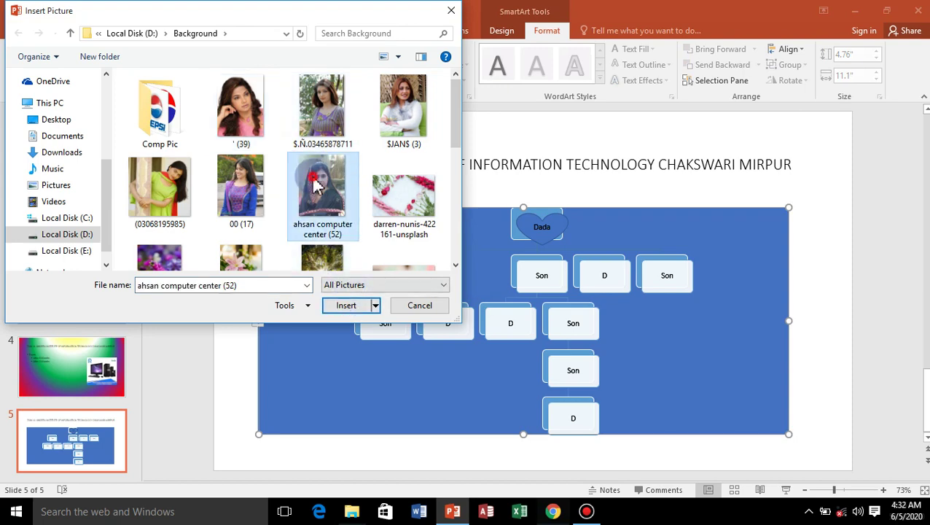
pyautogui.click(347, 307)
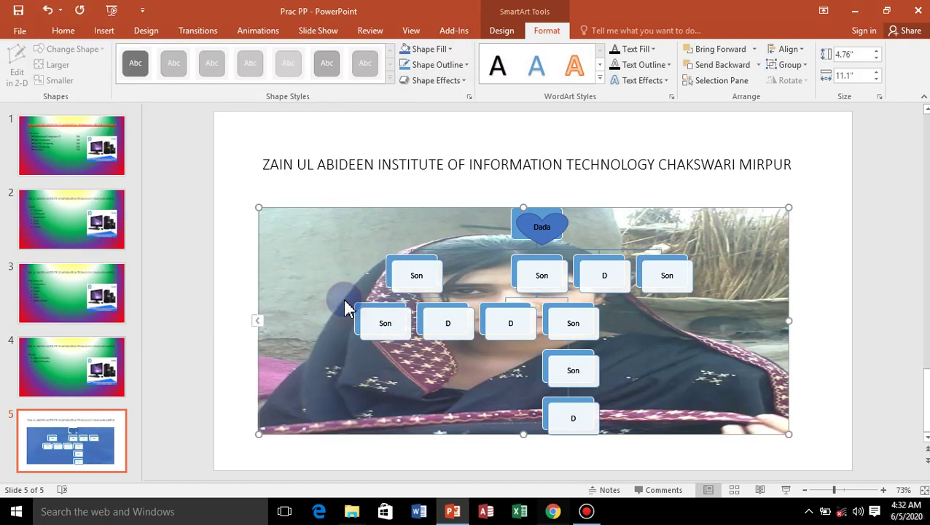
pyautogui.click(451, 50)
pyautogui.moveTo(435, 264)
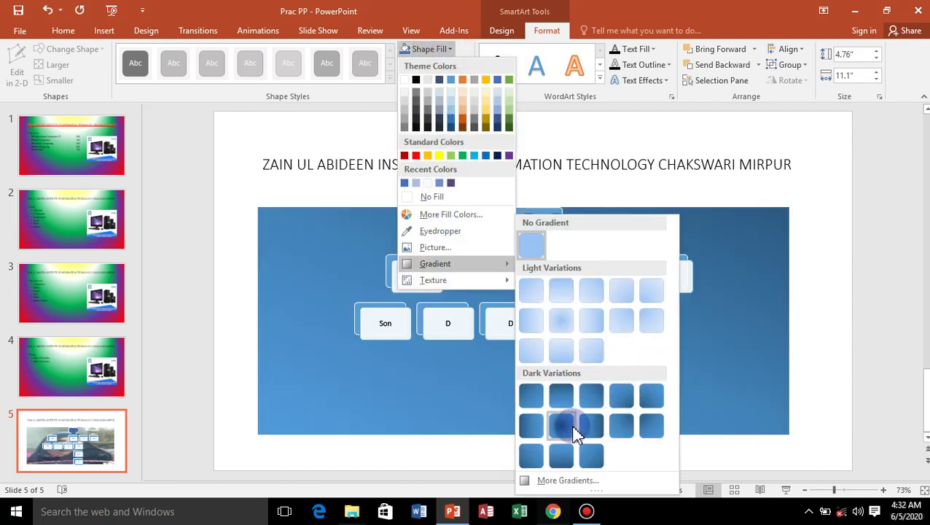
# - Try a dark-blue centre gradient and the fossil texture, then settle on solid Purple
pyautogui.click(566, 426)
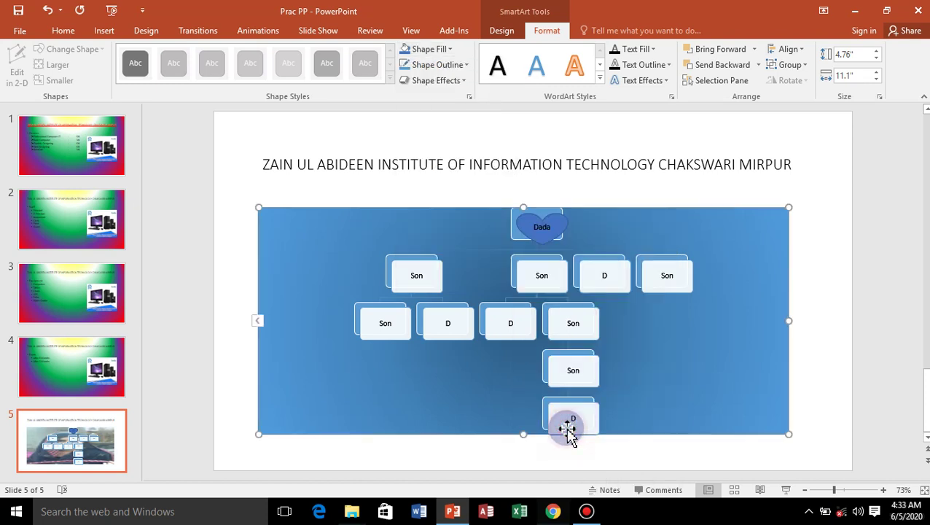
pyautogui.click(467, 65)
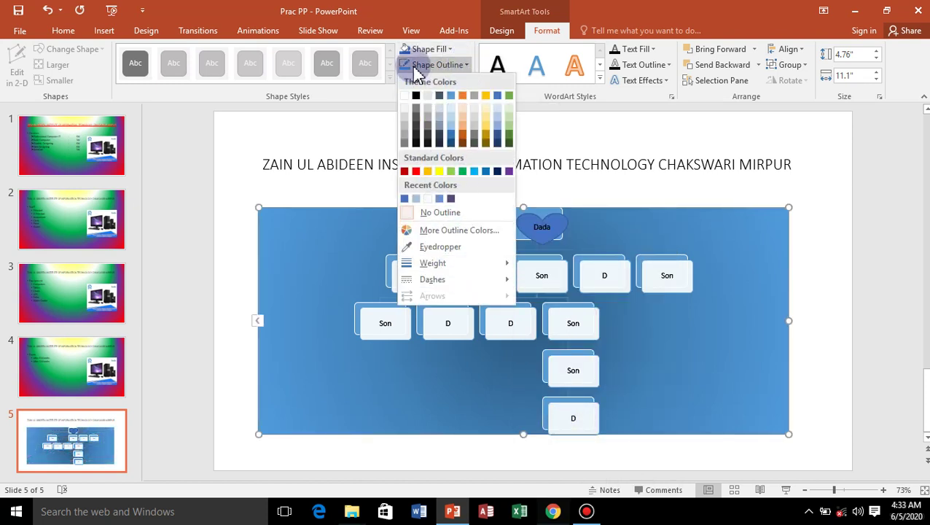
pyautogui.click(451, 49)
pyautogui.moveTo(433, 280)
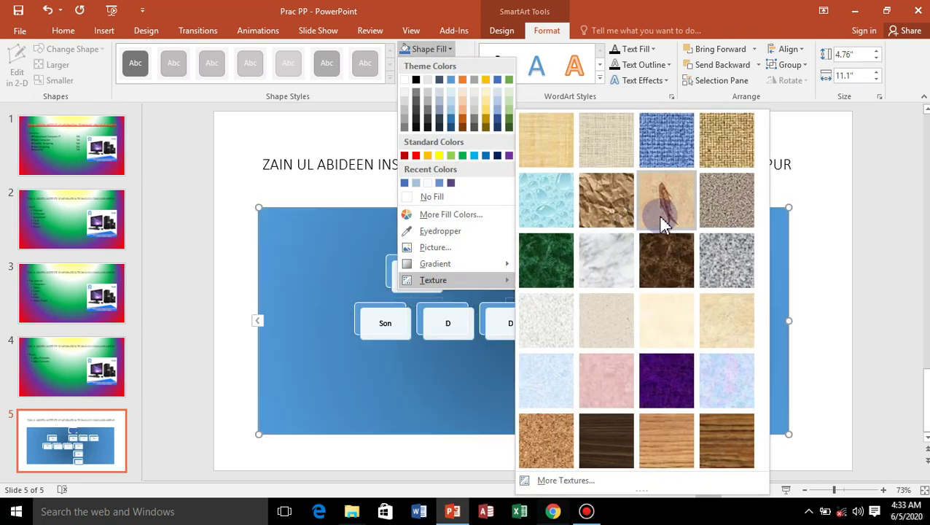
pyautogui.click(662, 209)
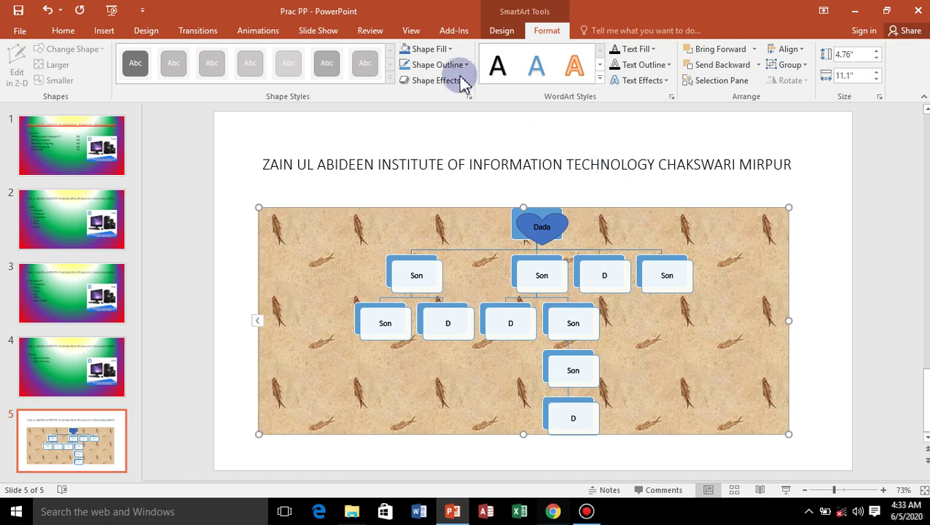
pyautogui.click(450, 50)
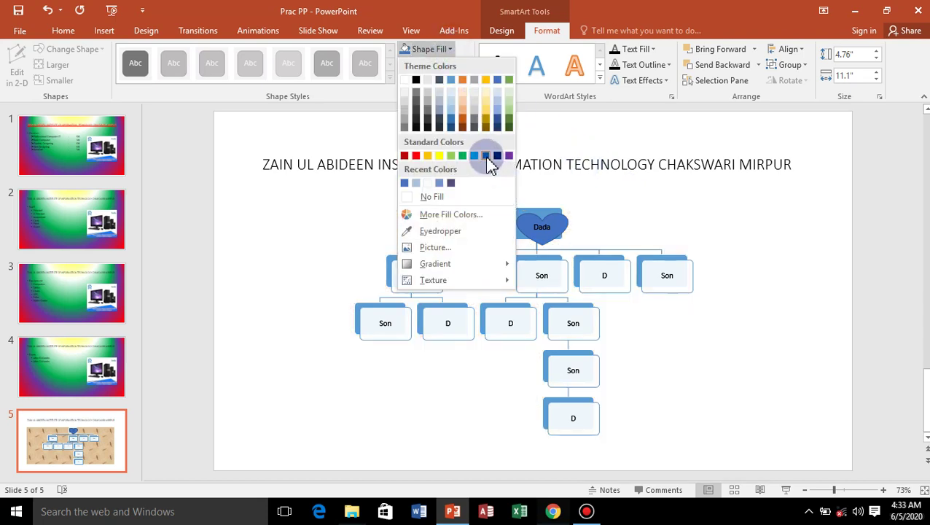
pyautogui.click(510, 156)
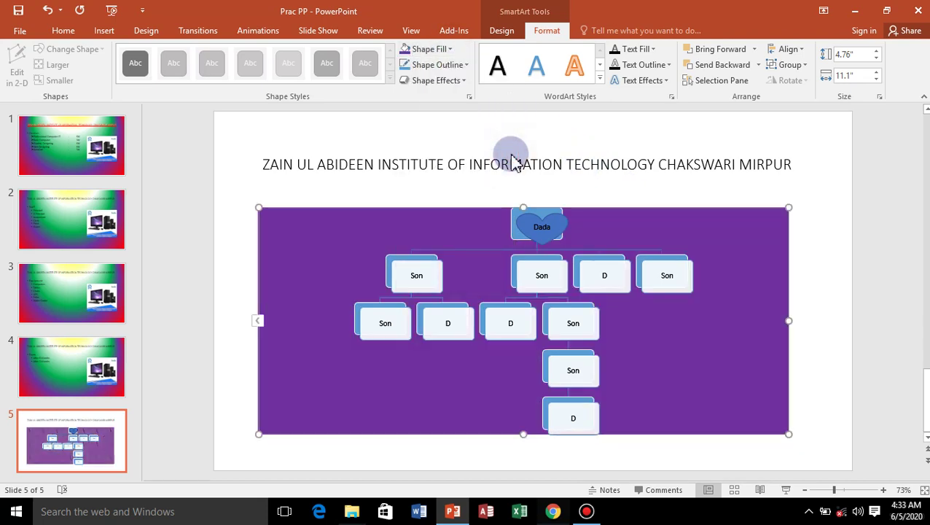
pyautogui.click(468, 65)
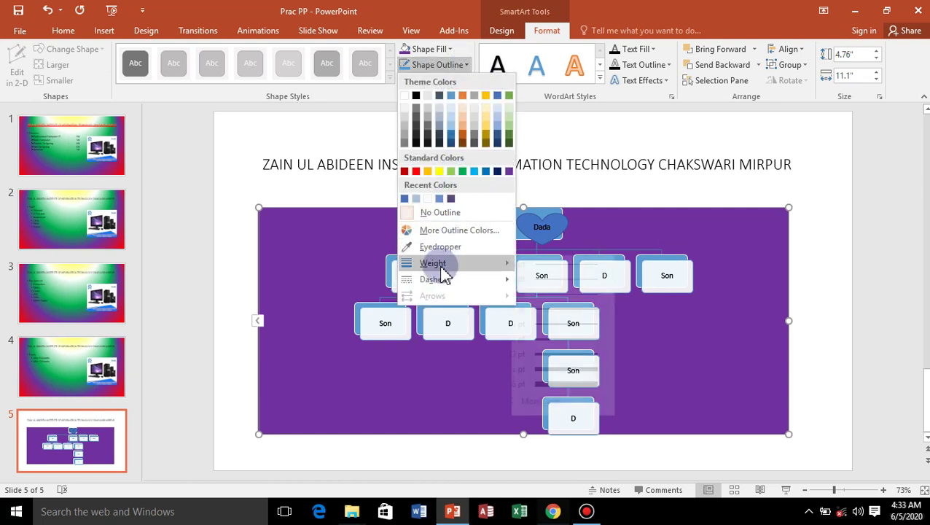
pyautogui.moveTo(433, 263)
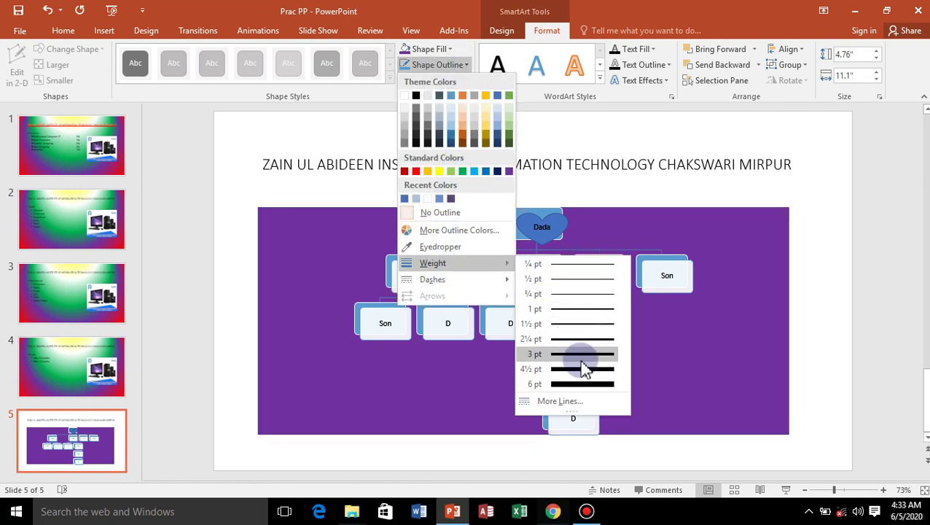
pyautogui.click(581, 372)
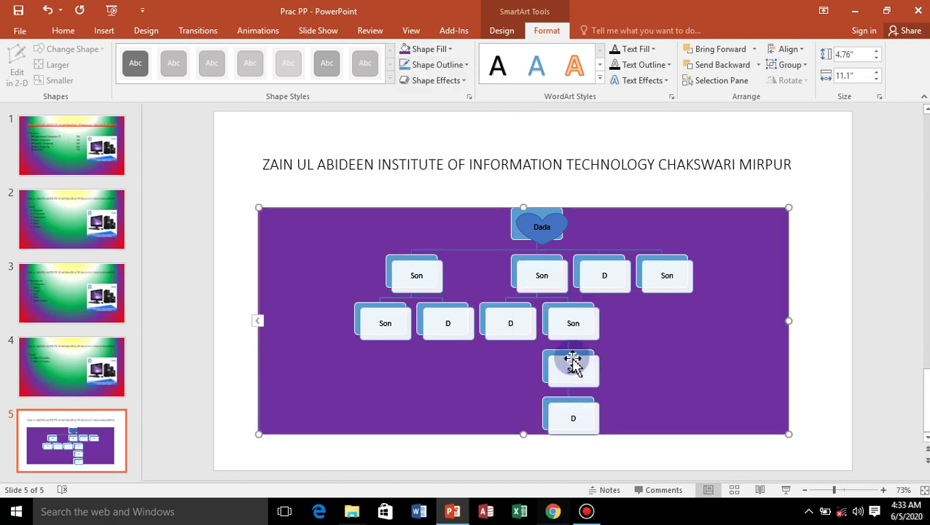
pyautogui.click(467, 66)
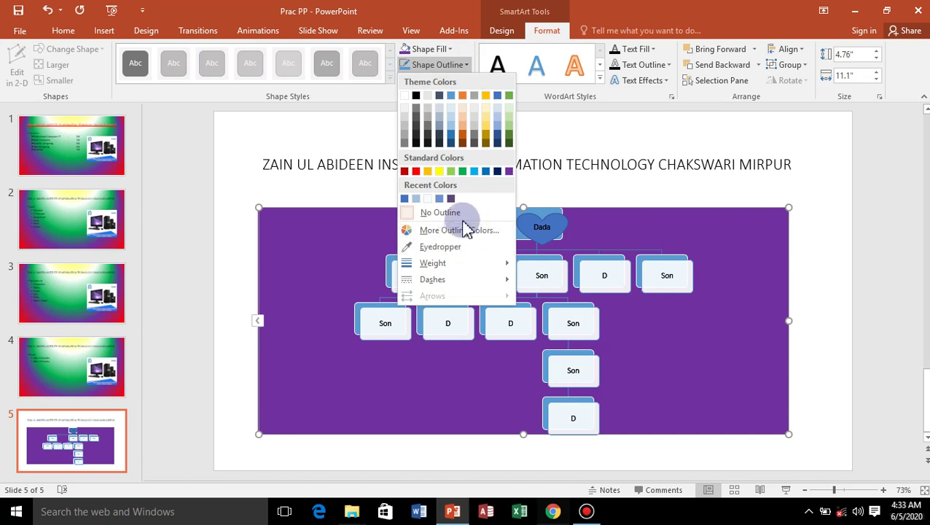
pyautogui.click(415, 172)
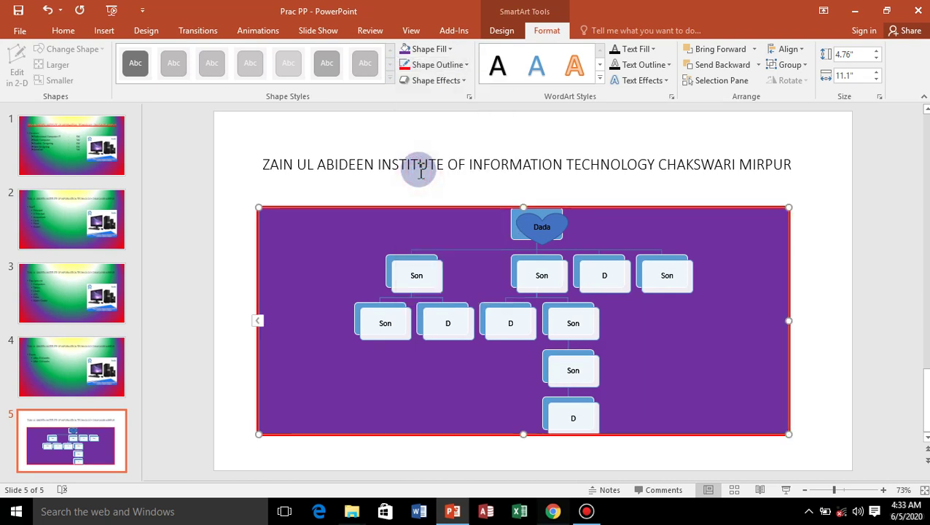
pyautogui.click(467, 66)
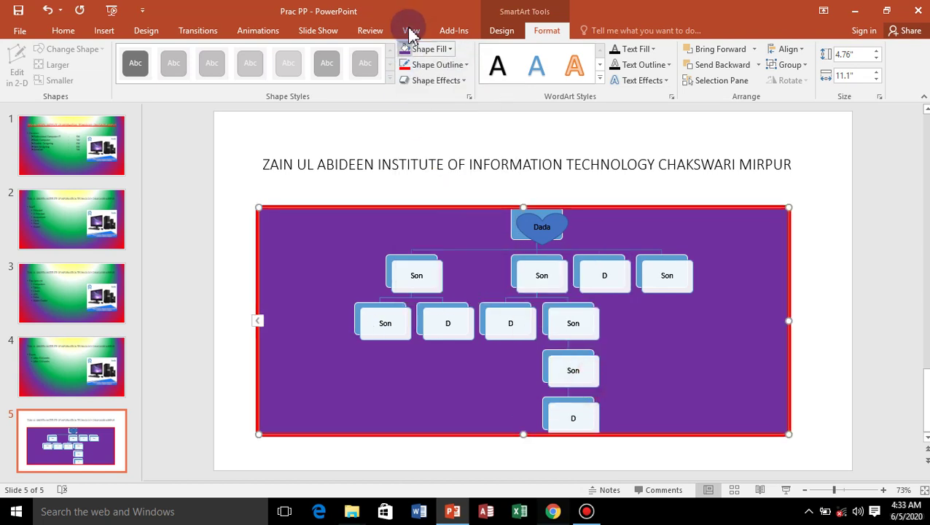
pyautogui.click(466, 66)
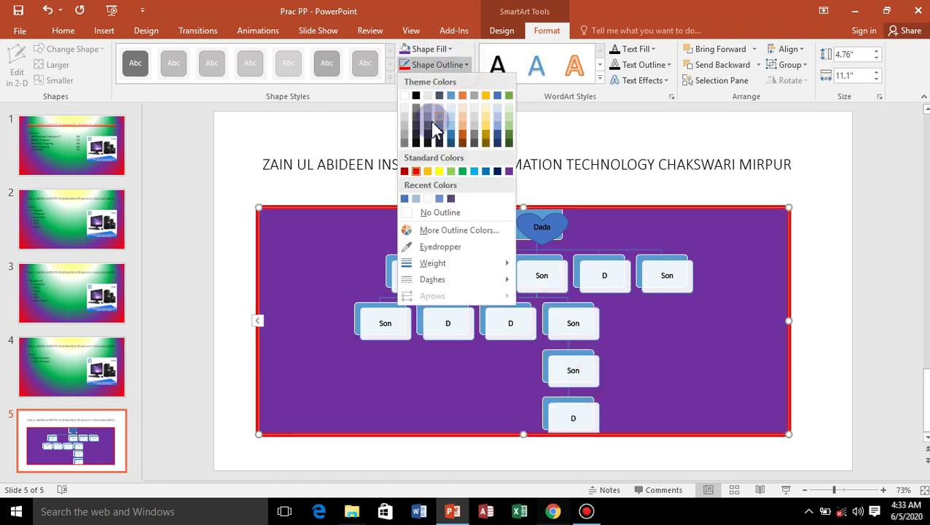
pyautogui.moveTo(432, 279)
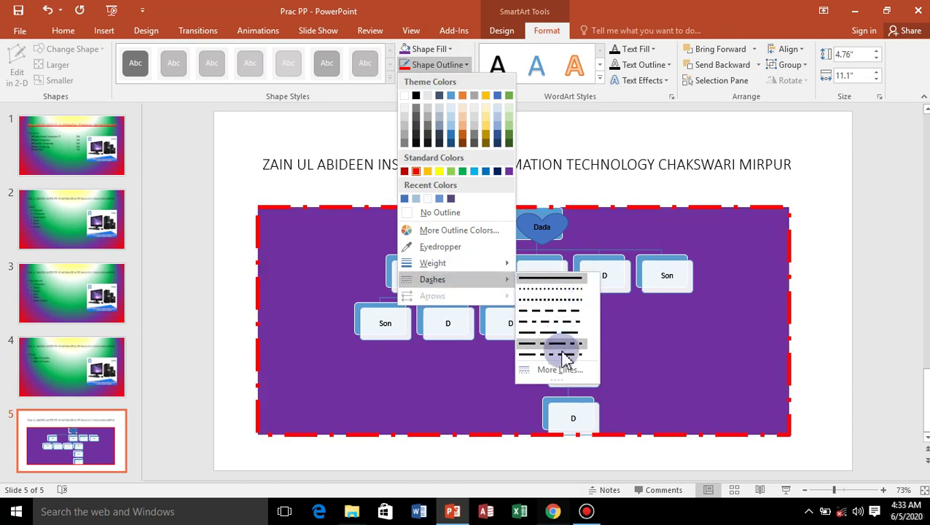
pyautogui.click(565, 310)
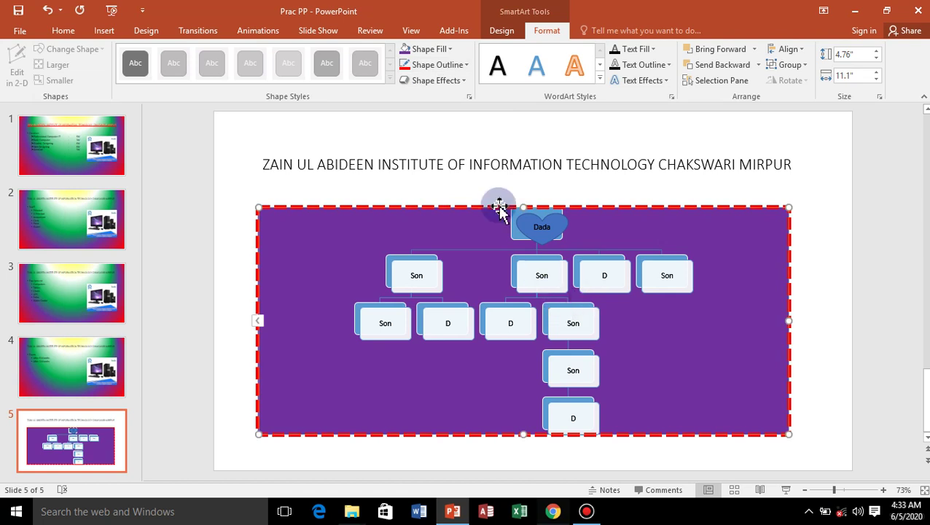
pyautogui.click(471, 66)
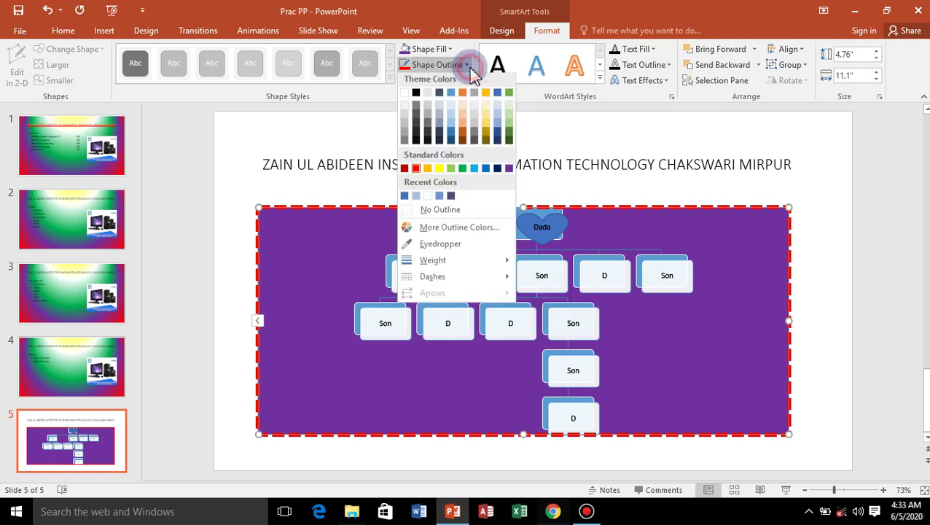
pyautogui.click(453, 216)
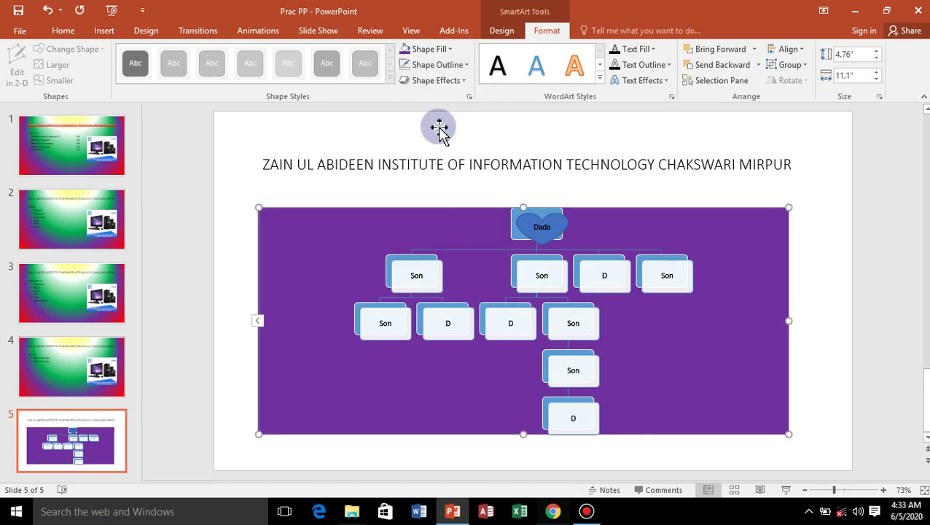
# - Preview the SmartArt's shape effects and close them without applying any effect
pyautogui.click(464, 82)
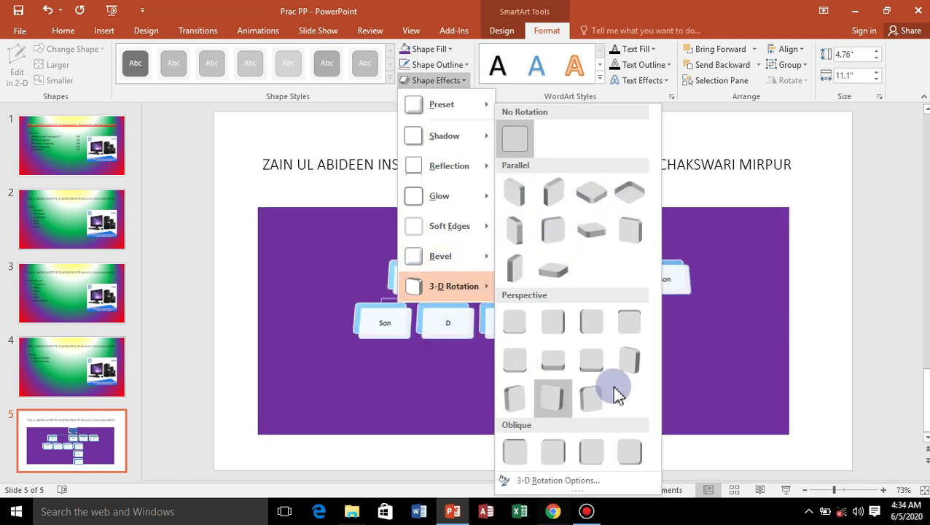
pyautogui.moveTo(449, 226)
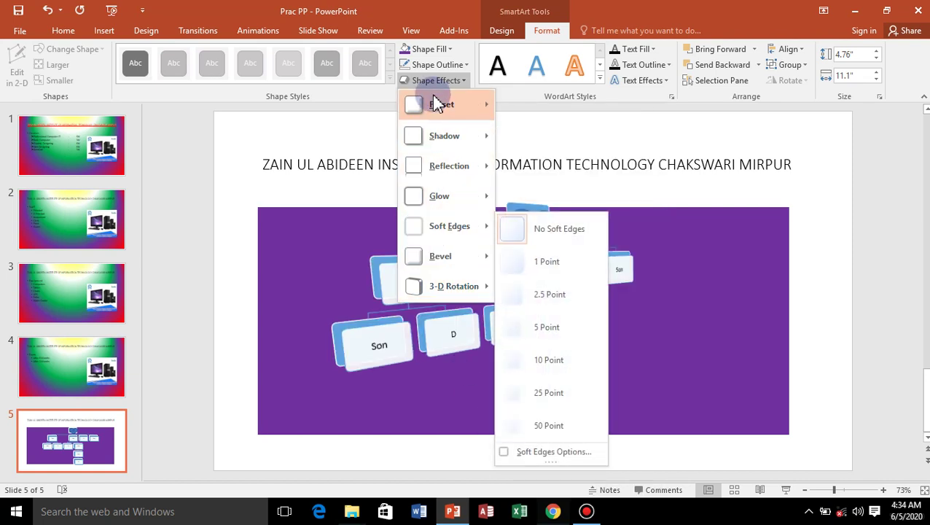
pyautogui.click(341, 220)
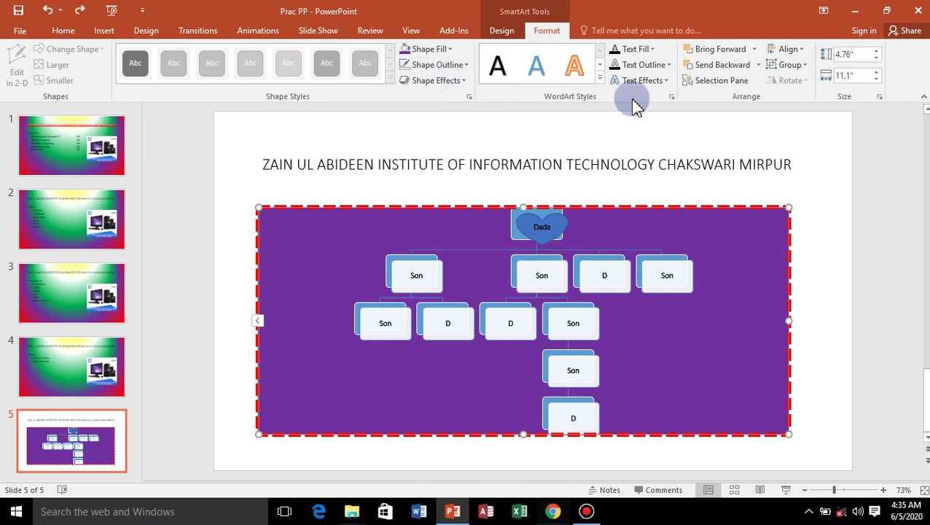
pyautogui.click(600, 78)
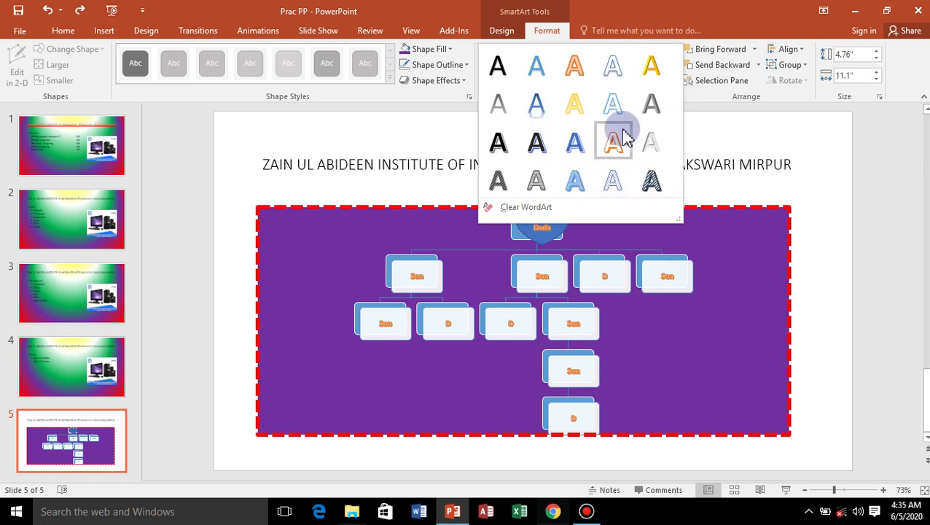
pyautogui.click(815, 247)
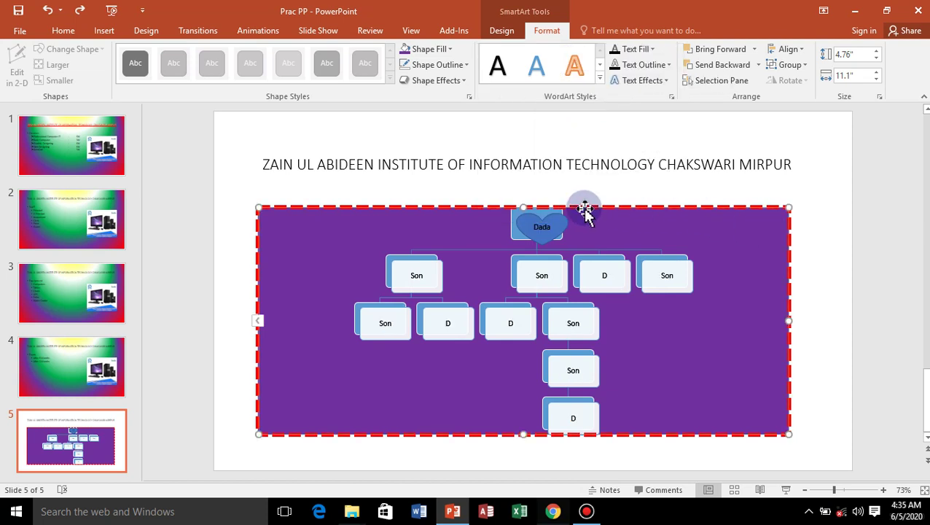
# - Set all diagram labels to red text, browsing text textures without applying one
pyautogui.click(653, 49)
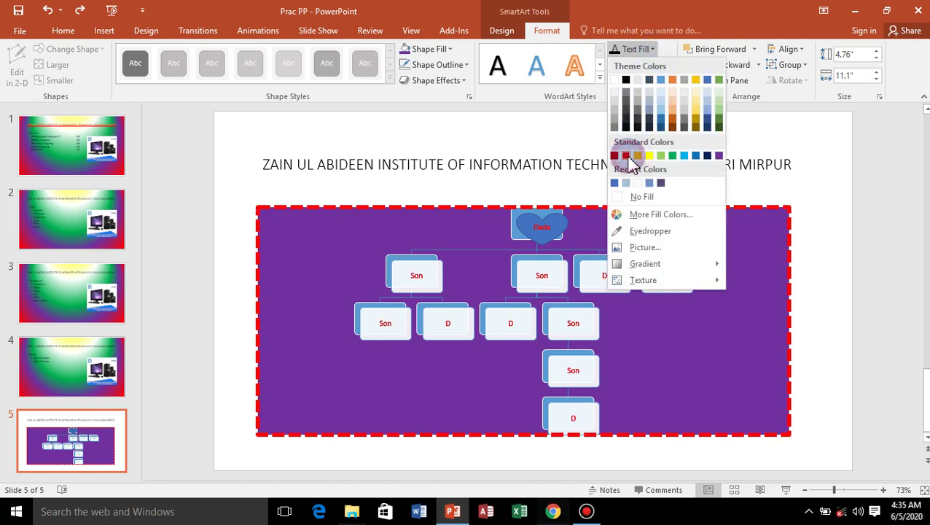
pyautogui.click(628, 156)
pyautogui.click(657, 49)
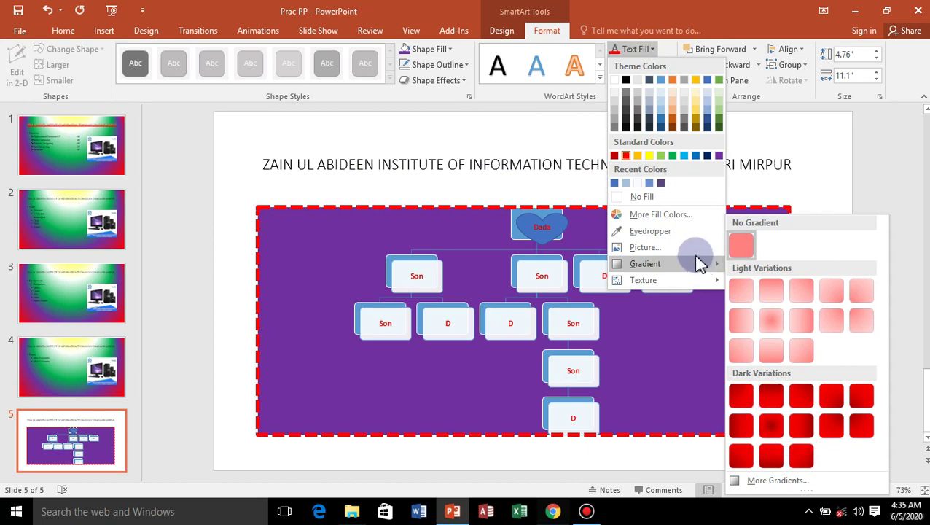
pyautogui.moveTo(643, 280)
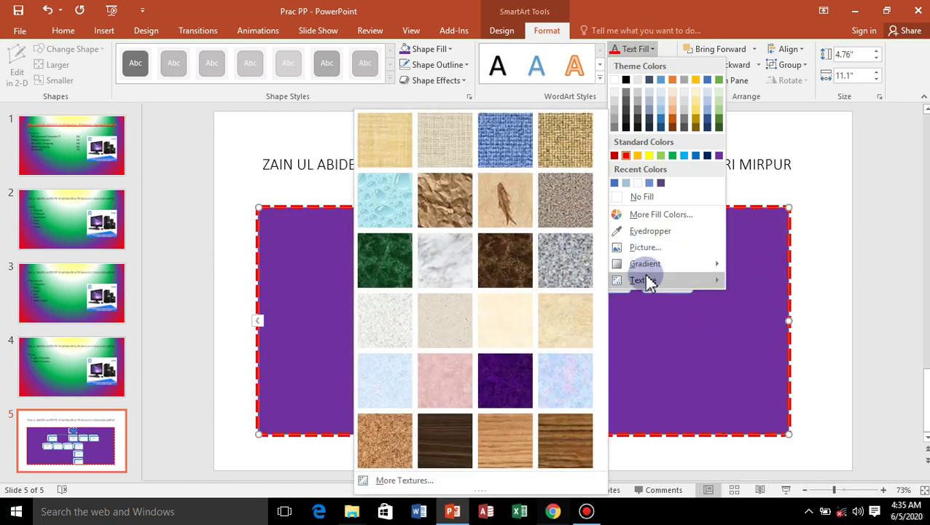
pyautogui.click(814, 226)
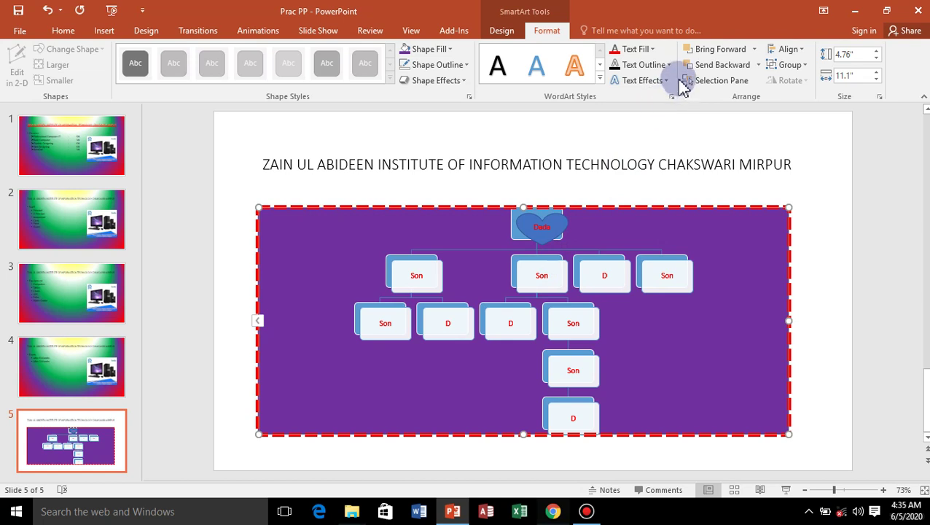
pyautogui.click(669, 64)
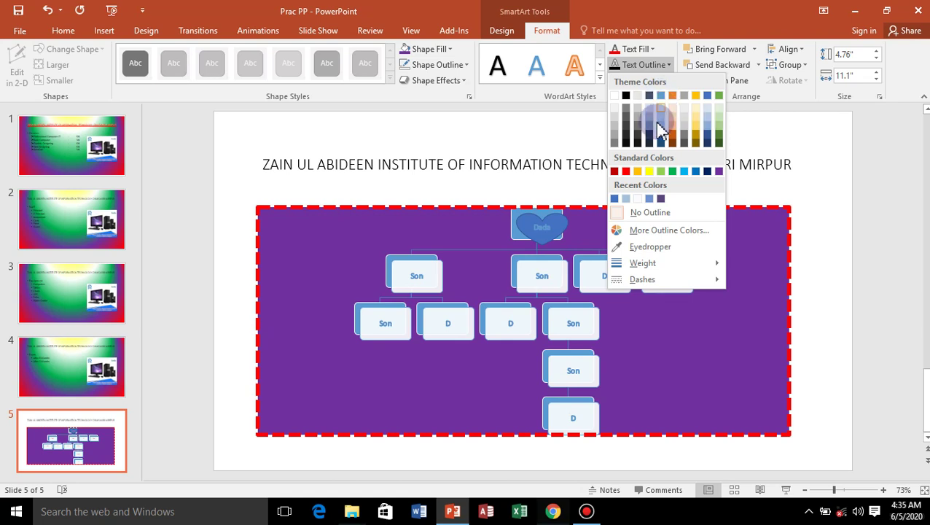
pyautogui.click(649, 171)
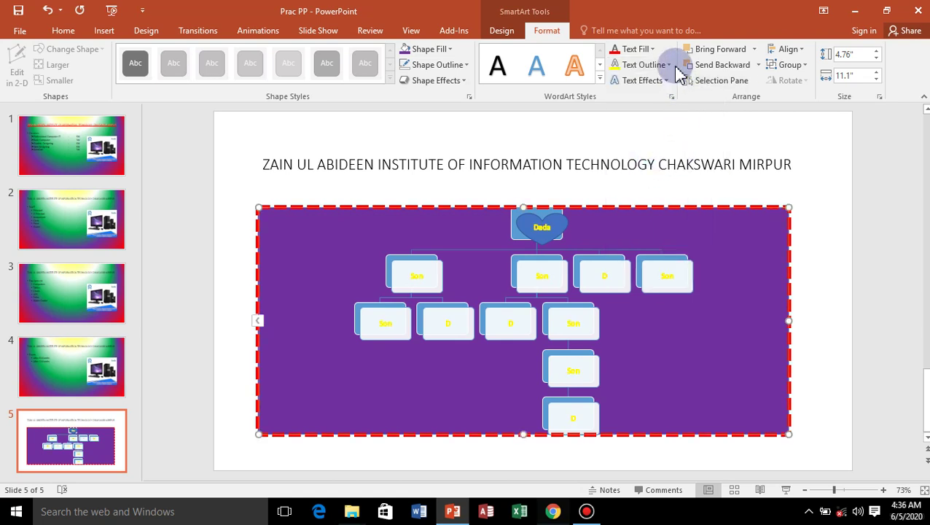
pyautogui.click(669, 64)
pyautogui.moveTo(643, 262)
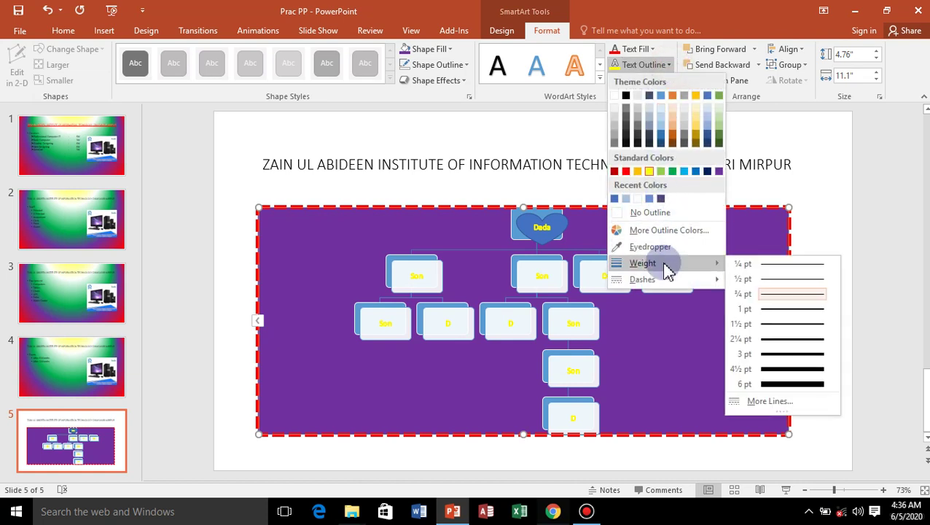
pyautogui.click(799, 355)
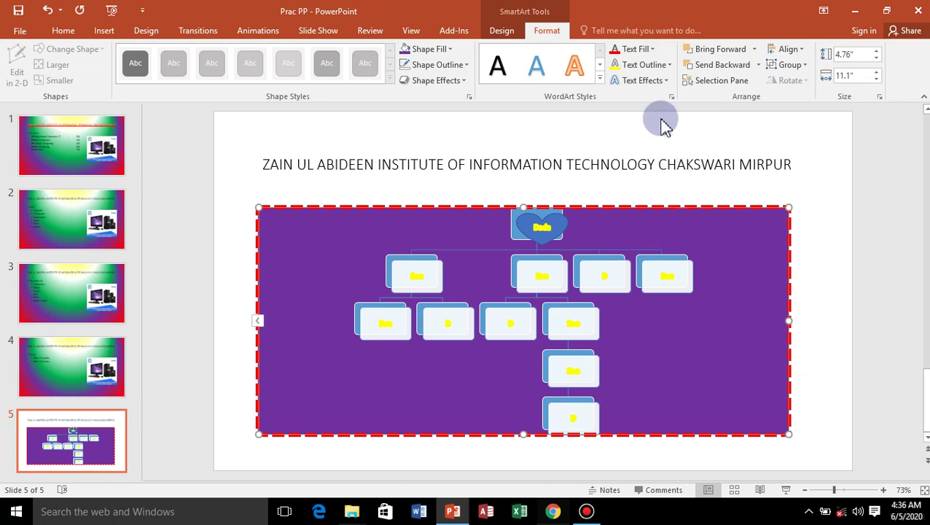
pyautogui.click(671, 65)
pyautogui.moveTo(642, 279)
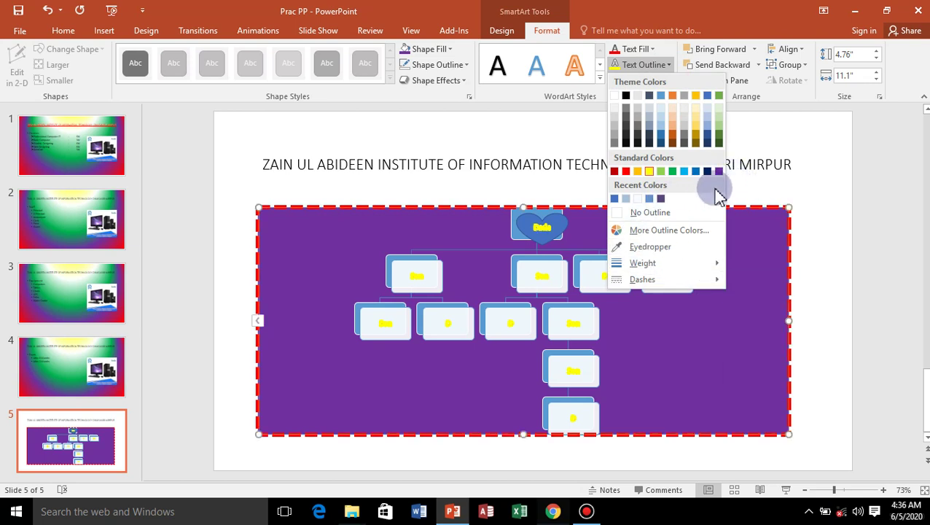
pyautogui.click(635, 211)
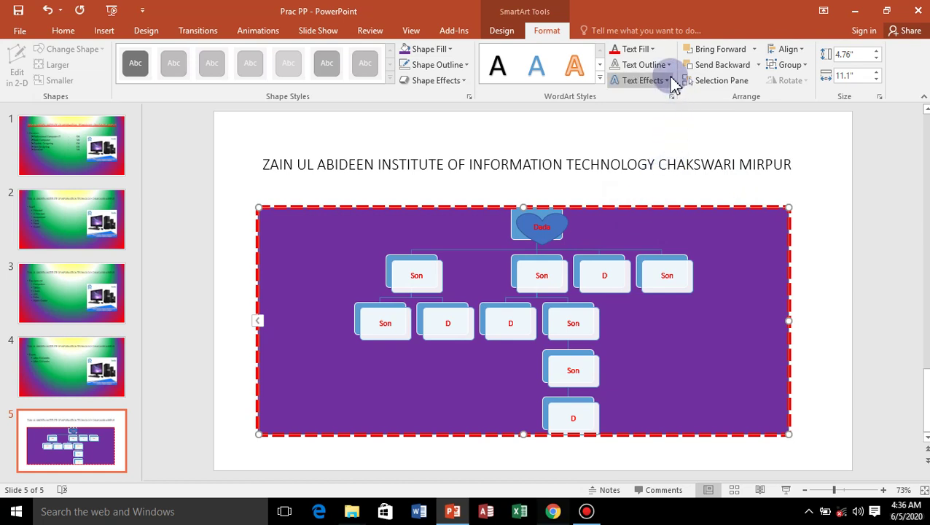
# - Undo the 3-D rotation for a flat diagram, previewing text effects and warps without applying any
pyautogui.click(669, 80)
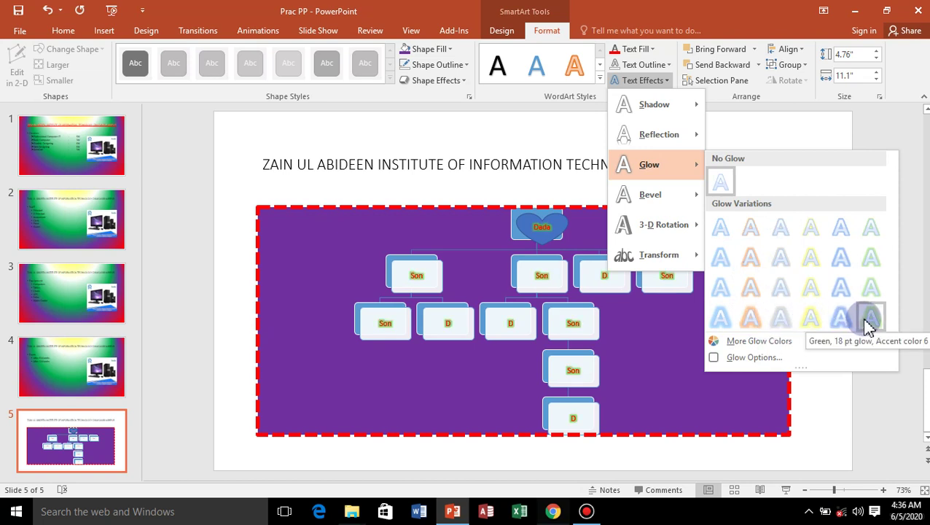
pyautogui.moveTo(658, 254)
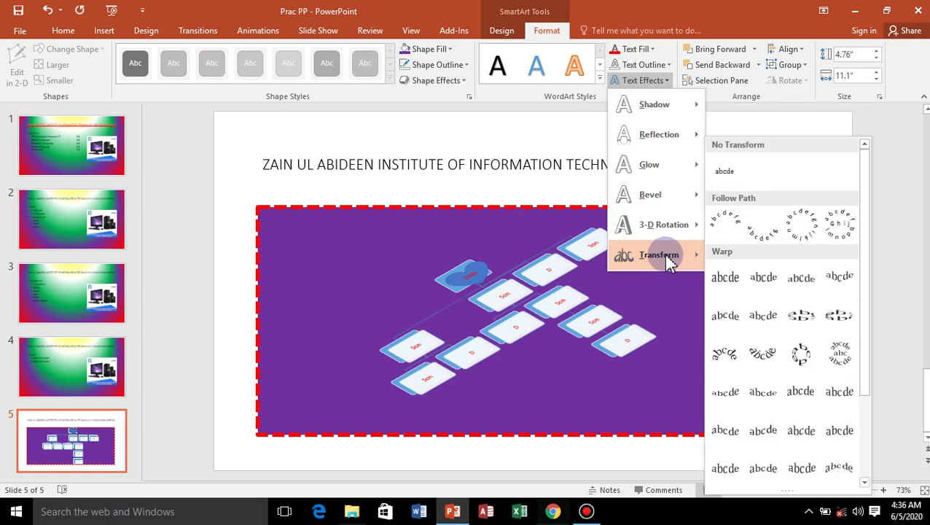
pyautogui.click(481, 185)
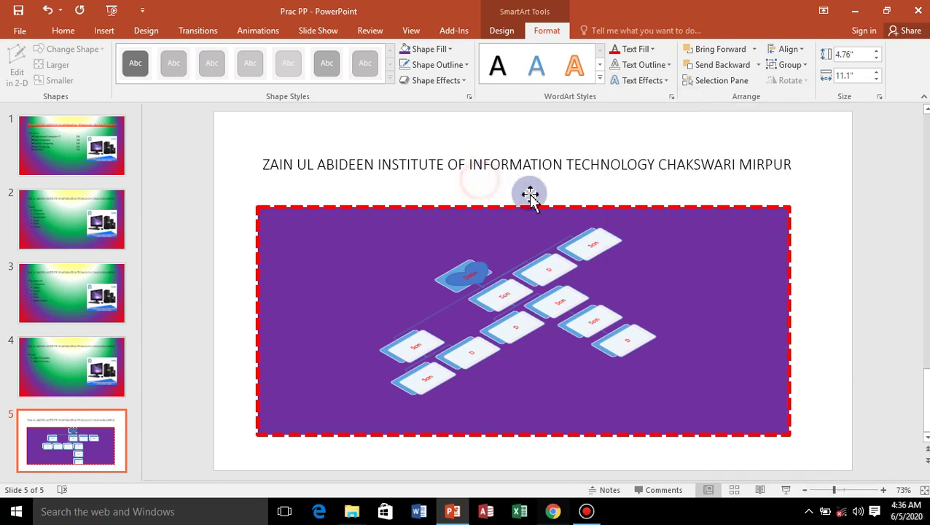
pyautogui.click(617, 277)
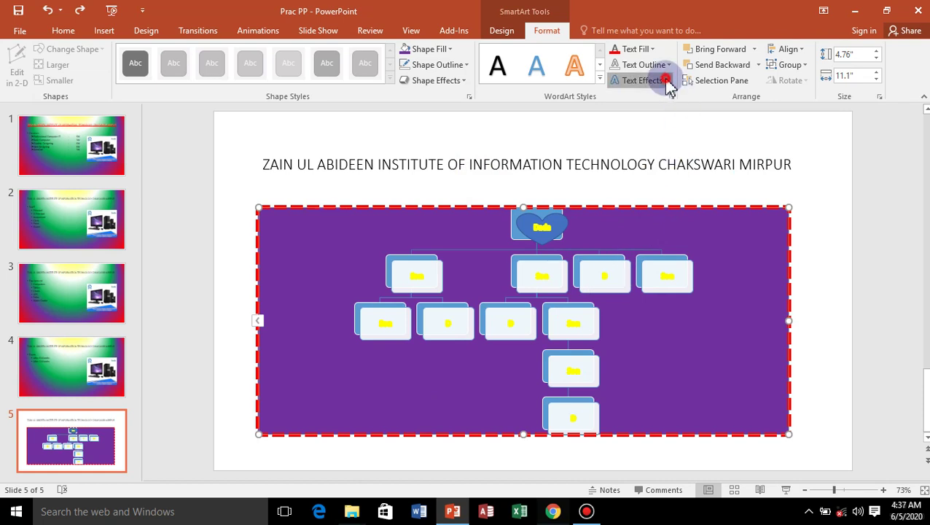
pyautogui.click(665, 80)
pyautogui.moveTo(658, 254)
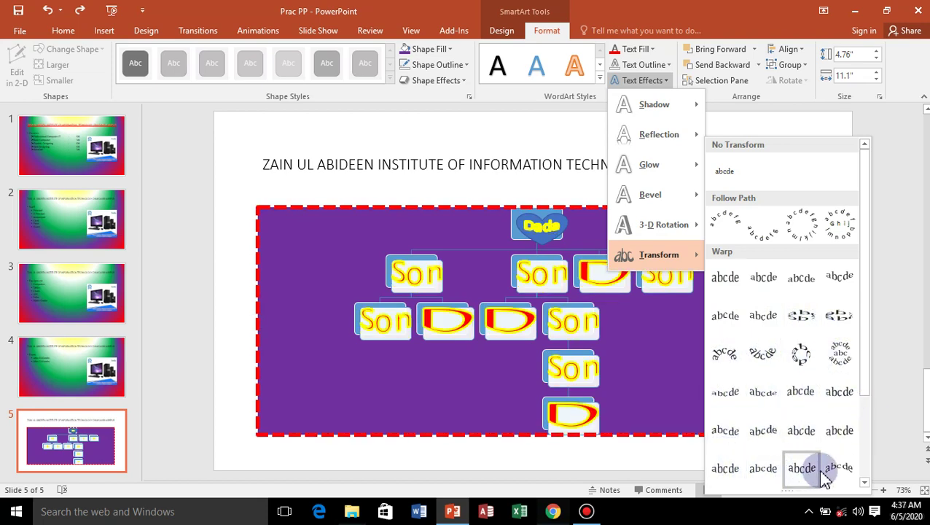
pyautogui.click(636, 357)
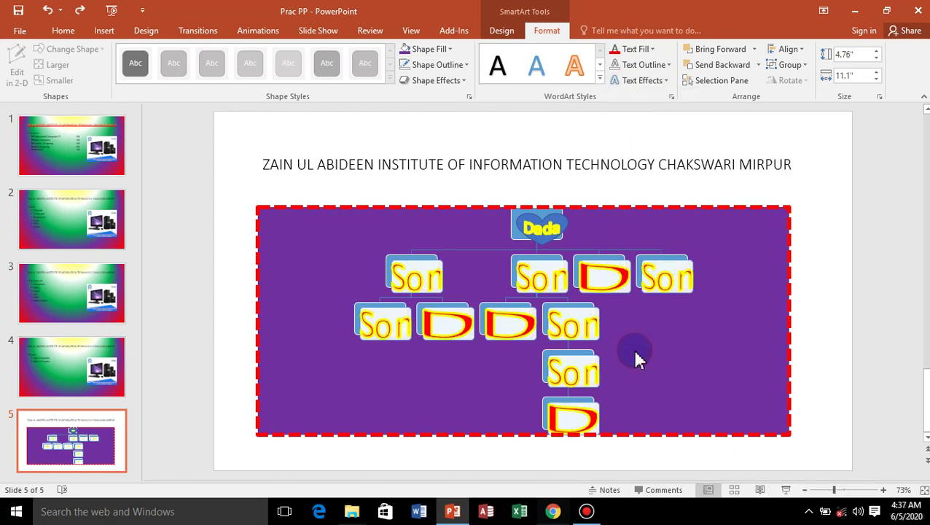
pyautogui.click(818, 274)
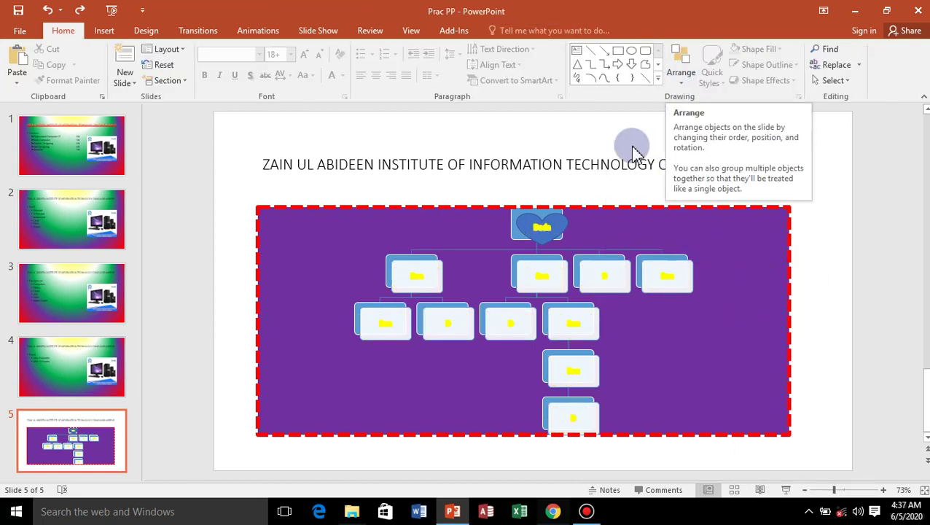
# - Drag the diagram's right edge inward to resize it to about 7.2 by 4.44 inches
pyautogui.click(547, 225)
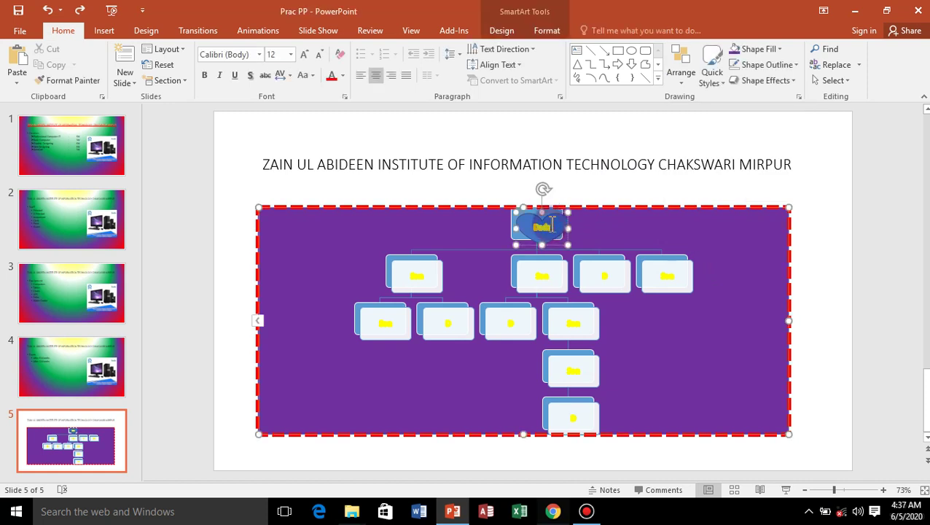
pyautogui.click(545, 30)
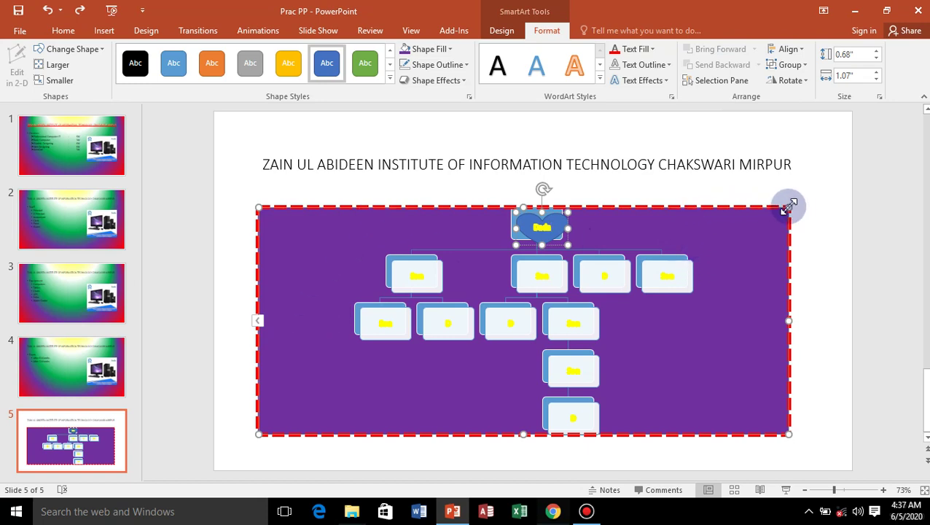
pyautogui.moveTo(790, 210); pyautogui.dragTo(603, 223)
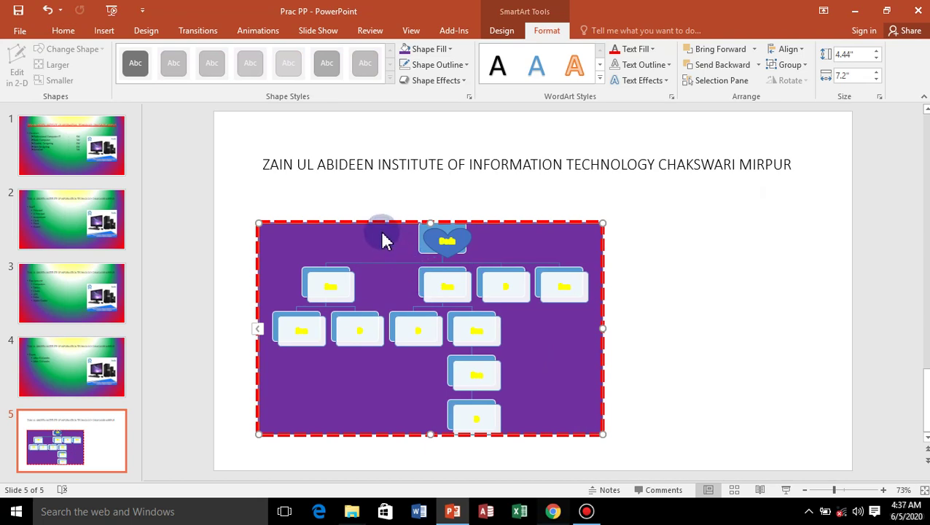
pyautogui.click(680, 250)
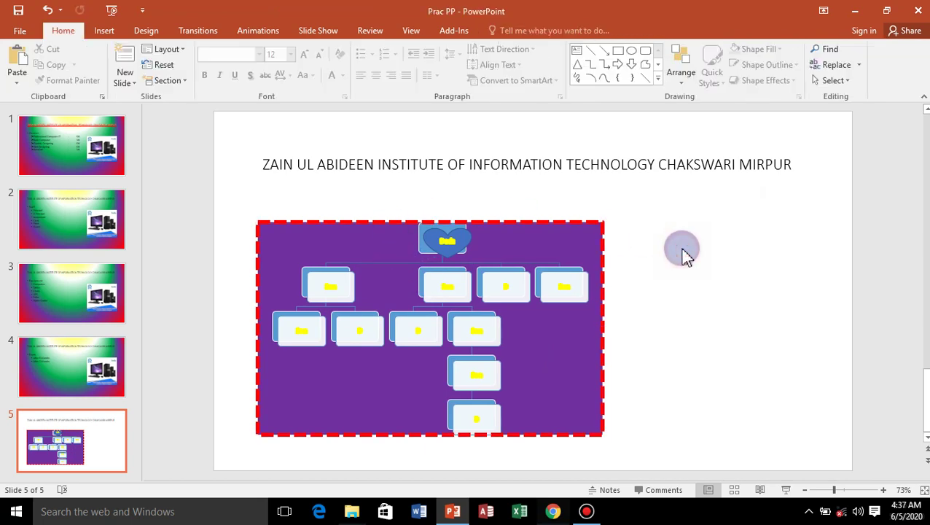
# - Paste a copy of the family-tree diagram and fill its background yellow
pyautogui.hotkey('ctrl', 'v')
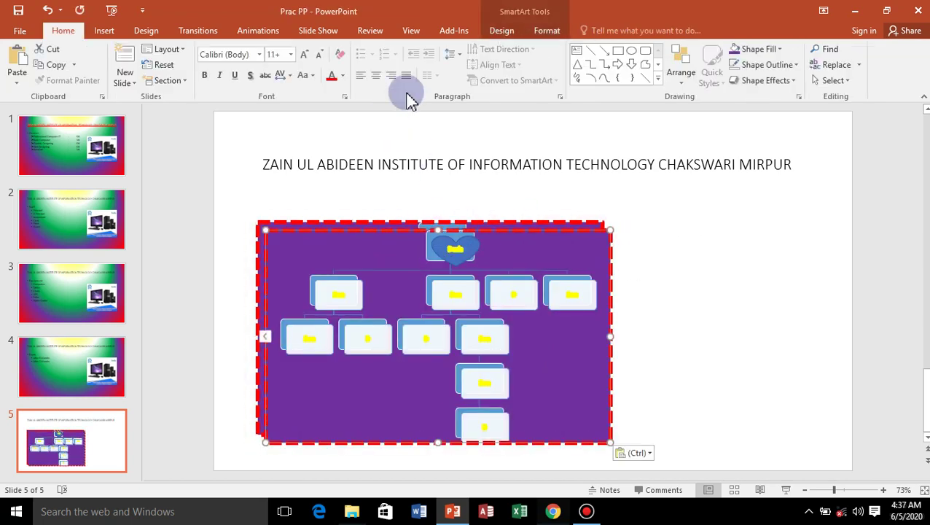
pyautogui.click(546, 31)
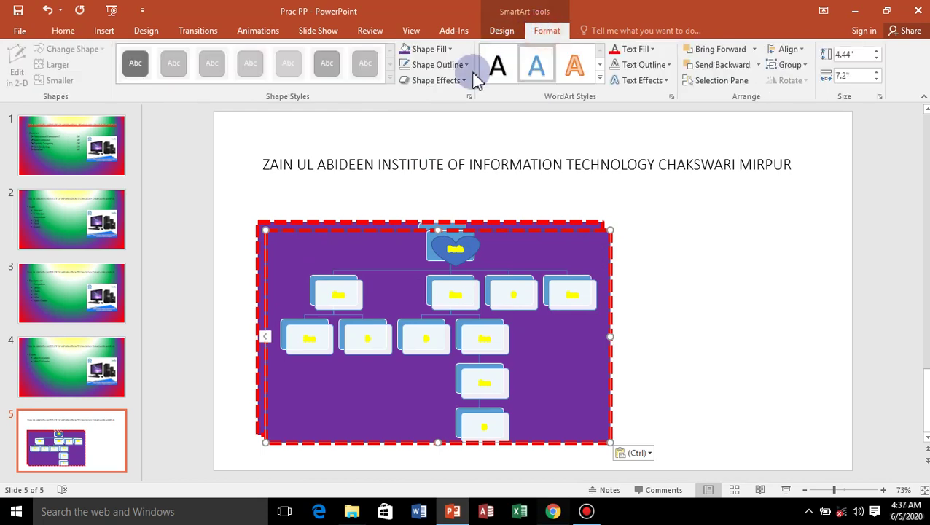
pyautogui.click(438, 49)
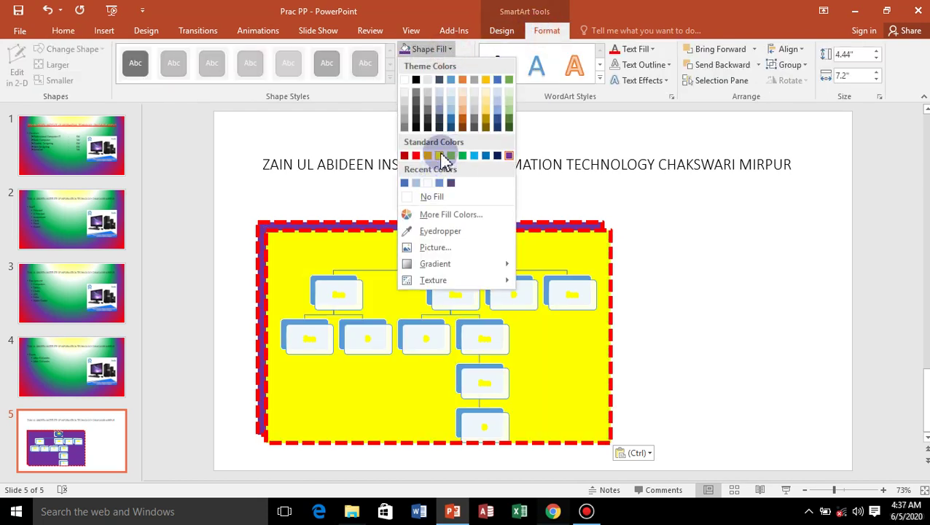
pyautogui.click(439, 155)
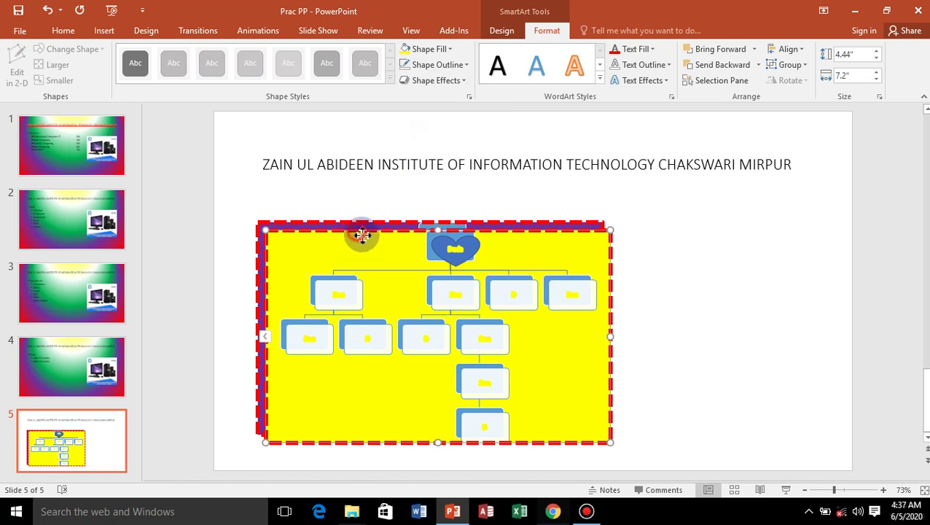
# - Move the yellow copy down-right and layer it in front of the purple original
pyautogui.moveTo(362, 234); pyautogui.dragTo(393, 270)
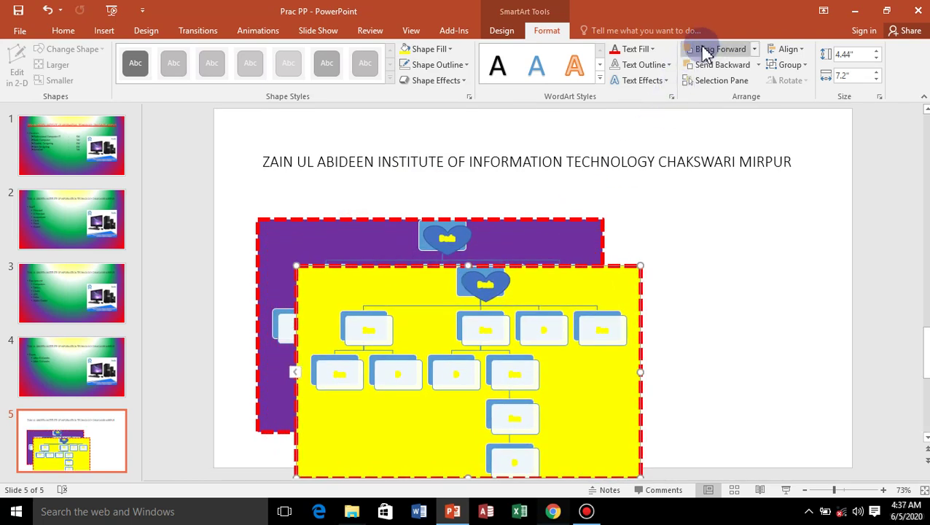
pyautogui.click(720, 65)
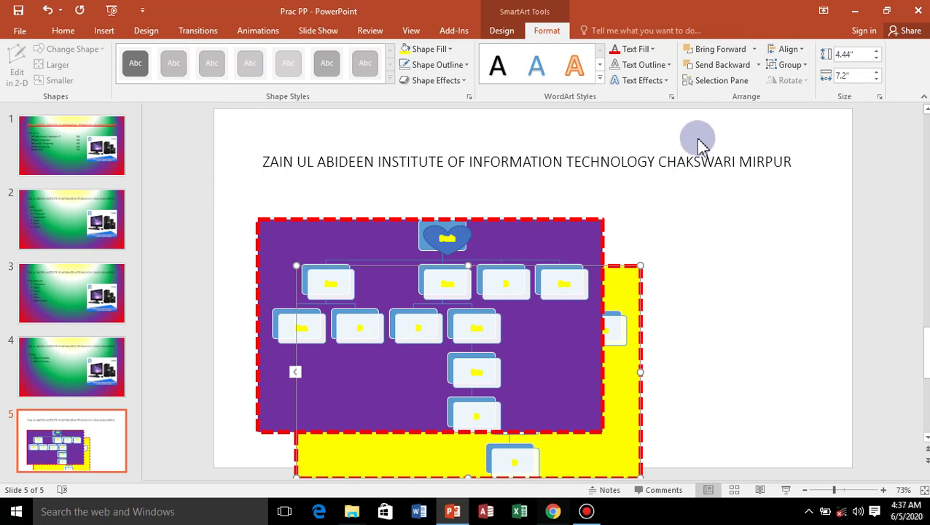
pyautogui.click(725, 51)
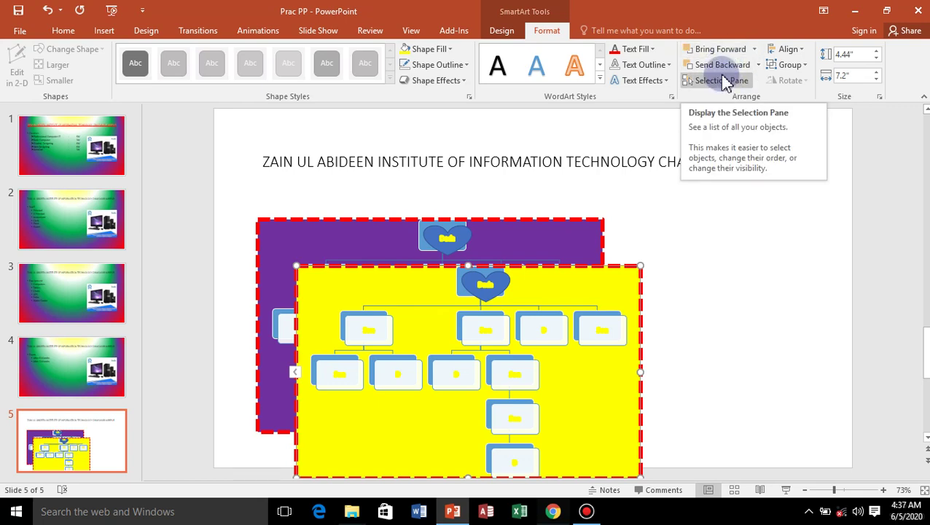
# - In the Selection Pane, hide then reshow the yellow copy, purple diagram and title, then reselect the yellow copy
pyautogui.click(722, 80)
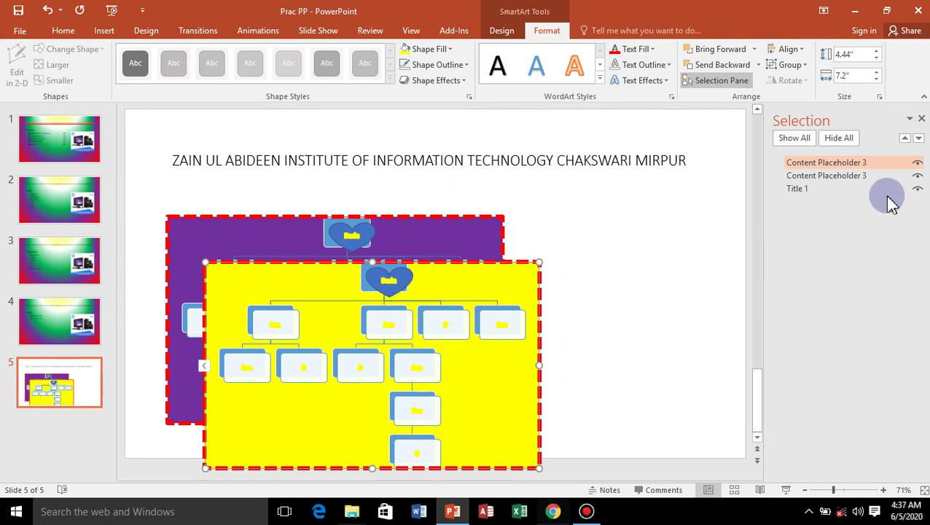
pyautogui.click(916, 164)
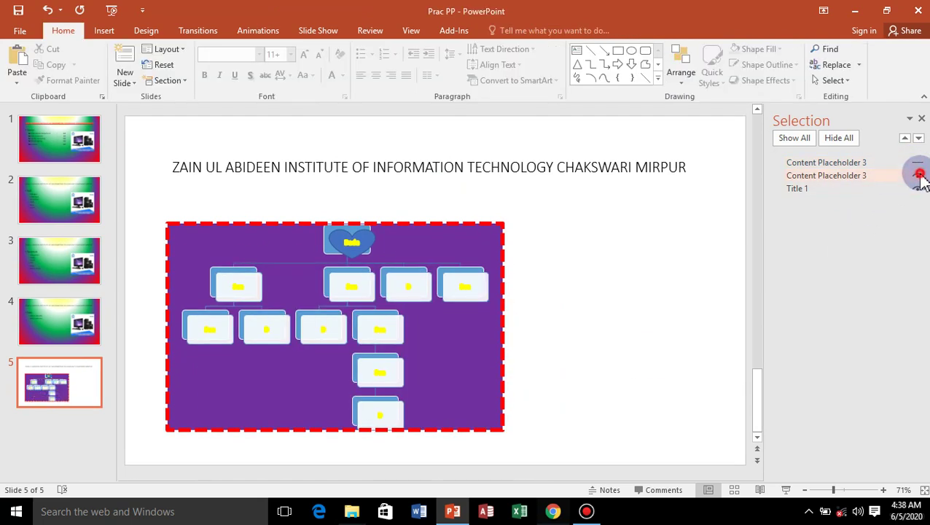
pyautogui.click(917, 176)
pyautogui.click(917, 189)
pyautogui.click(917, 189)
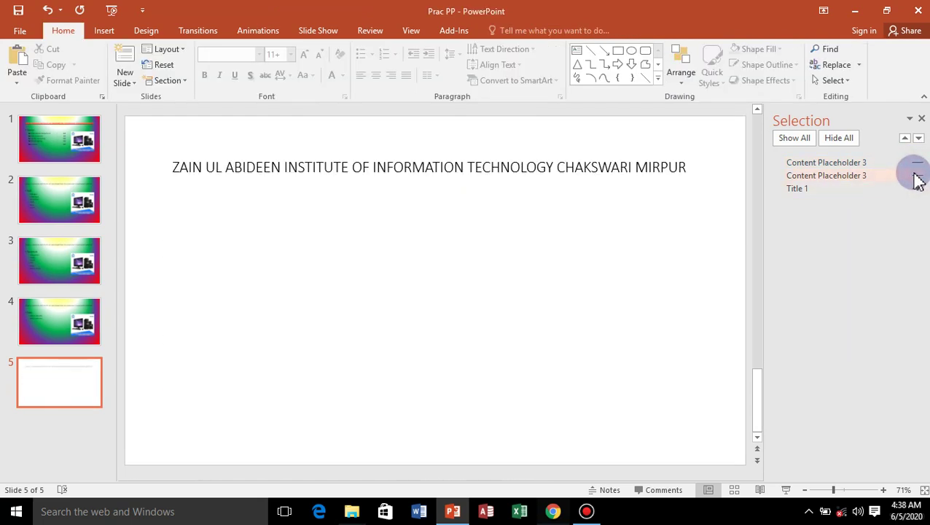
pyautogui.click(917, 176)
pyautogui.click(917, 162)
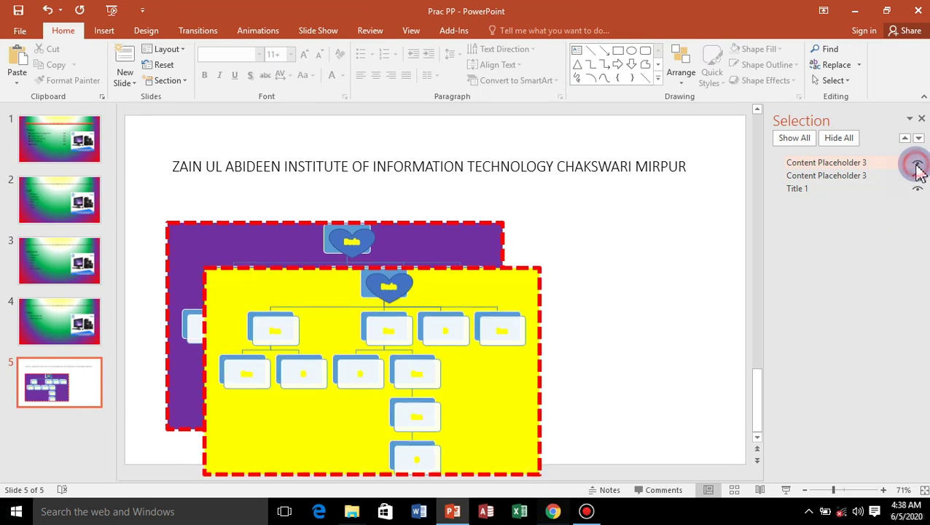
pyautogui.click(923, 118)
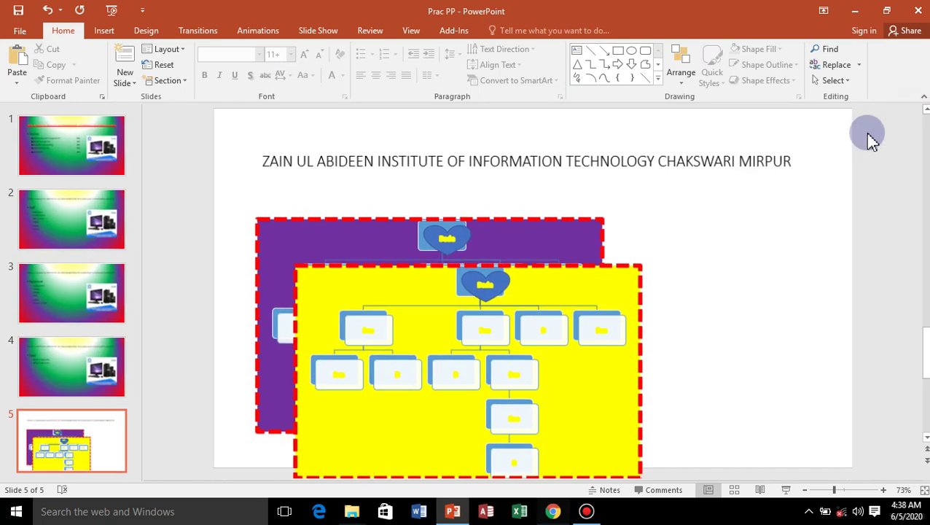
pyautogui.click(526, 273)
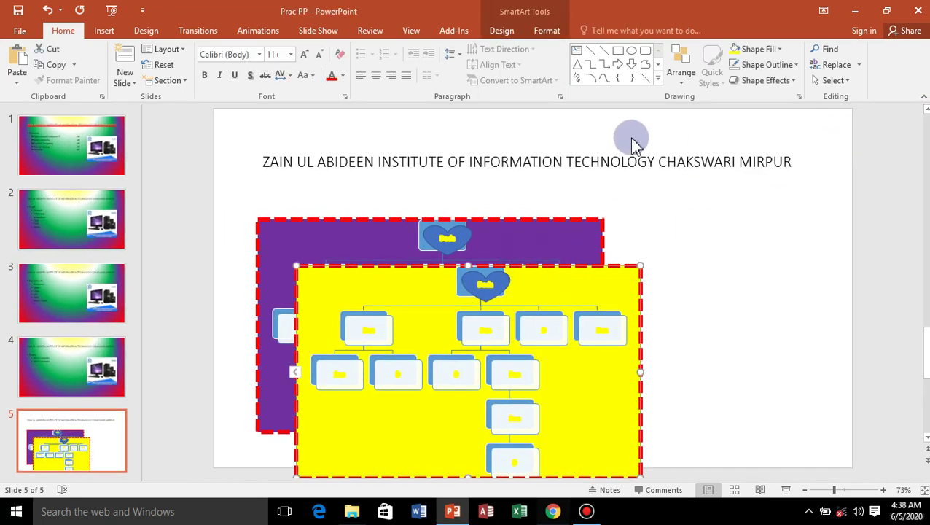
# - Try aligning the yellow SmartArt copy to the slide's right edge, vertical middle and top
pyautogui.click(549, 30)
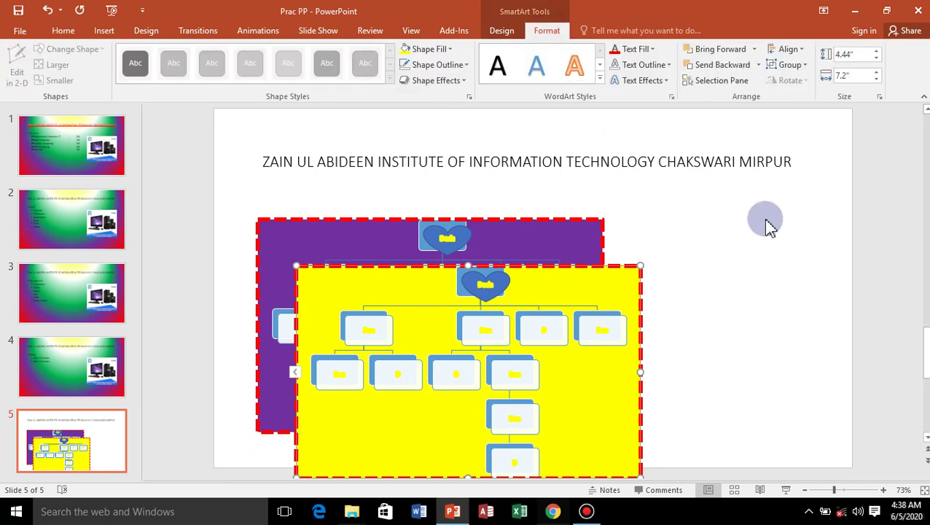
pyautogui.click(806, 56)
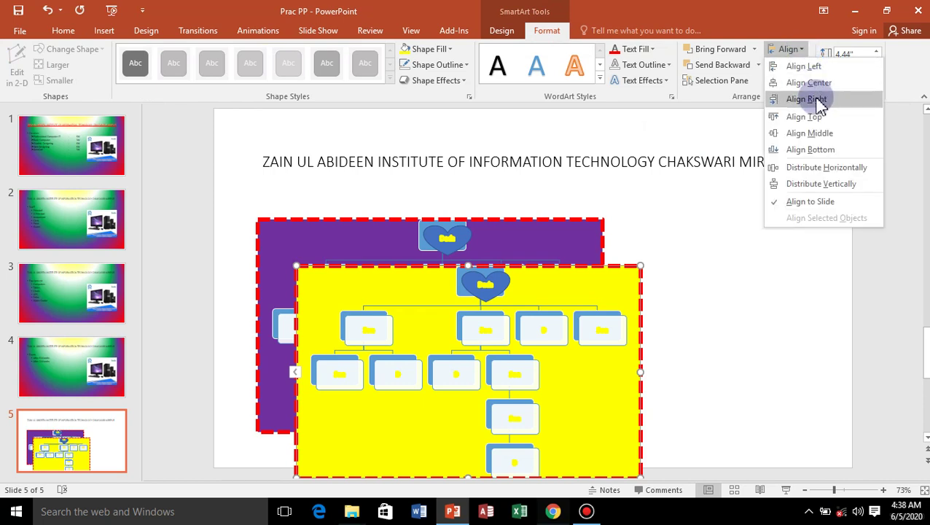
pyautogui.click(816, 98)
pyautogui.click(800, 51)
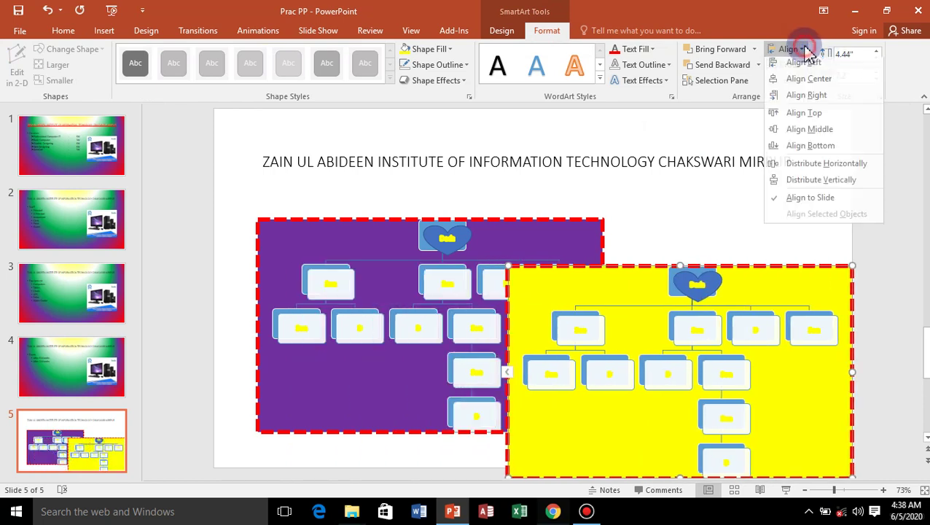
pyautogui.click(823, 138)
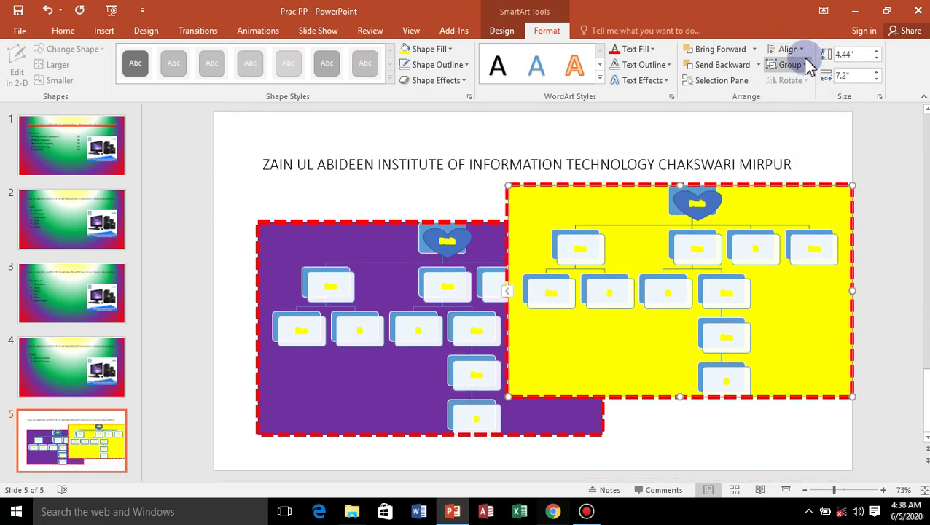
pyautogui.click(801, 53)
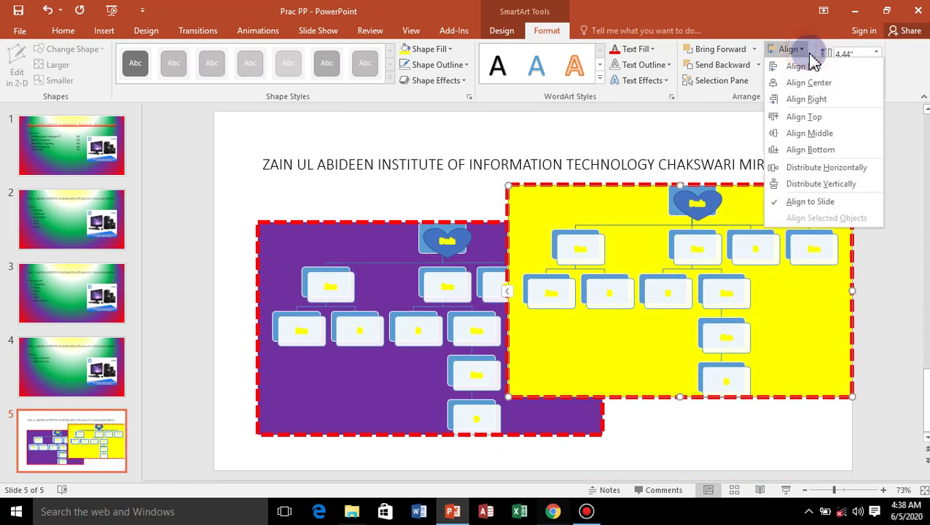
pyautogui.click(818, 118)
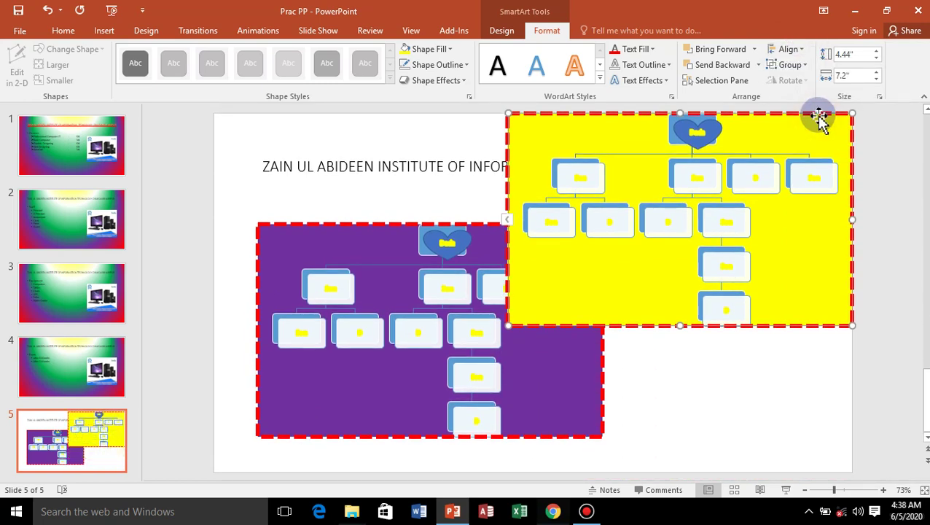
pyautogui.click(804, 52)
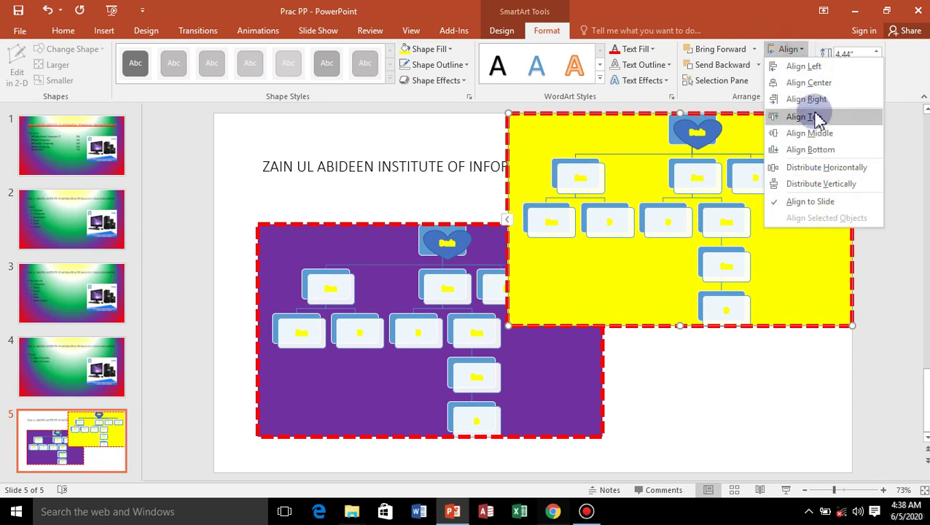
pyautogui.click(787, 382)
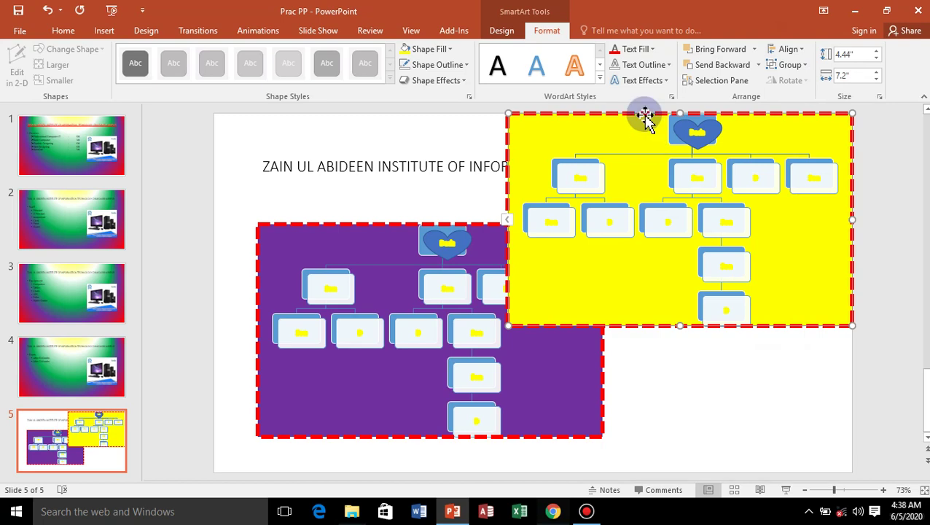
# - Move and shrink the yellow SmartArt so it sits beside the purple diagram
pyautogui.moveTo(647, 127); pyautogui.dragTo(658, 248)
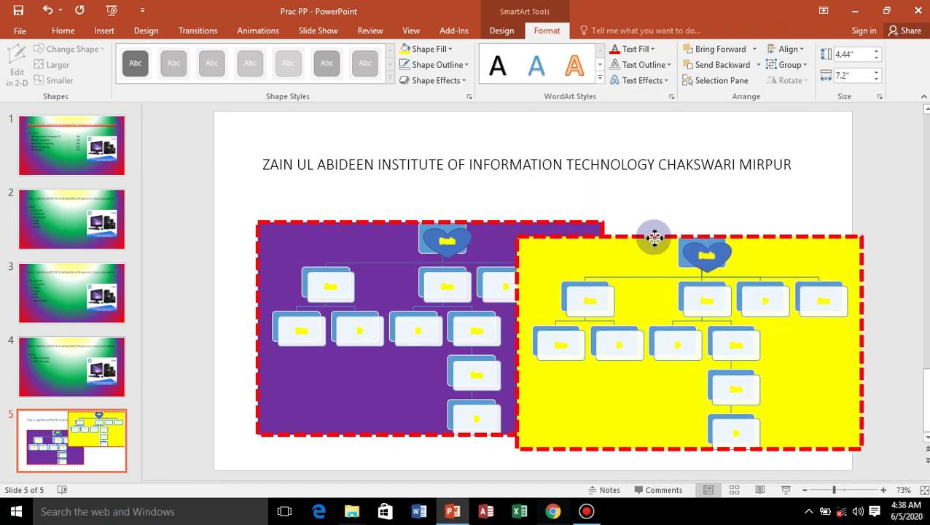
pyautogui.moveTo(861, 235); pyautogui.dragTo(670, 275)
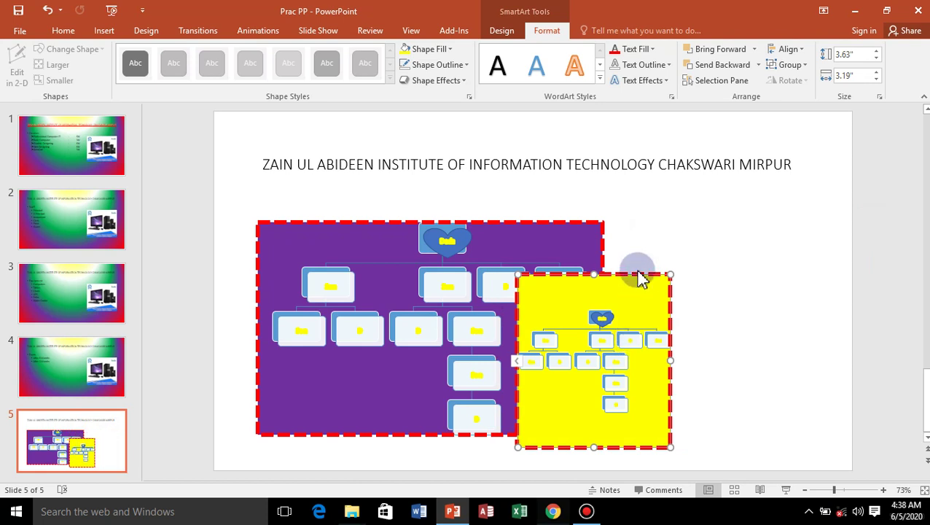
pyautogui.moveTo(641, 280); pyautogui.dragTo(728, 228)
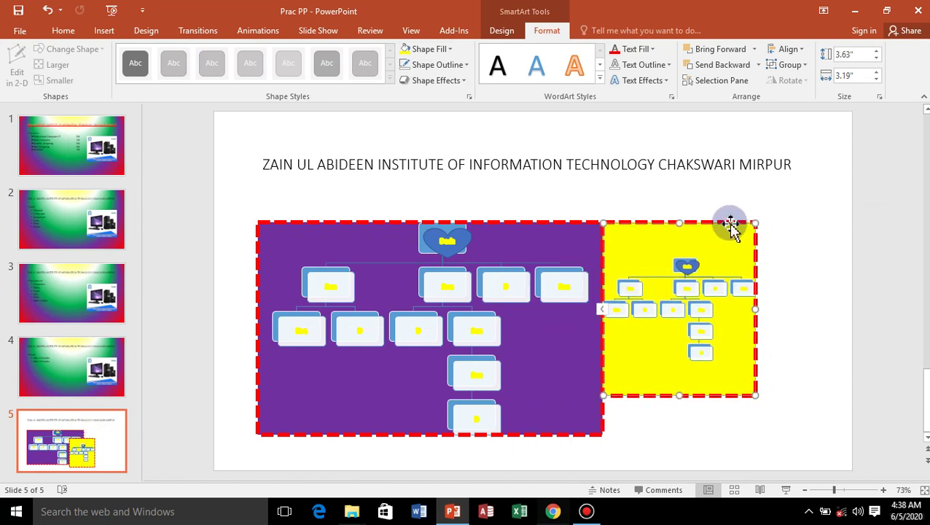
pyautogui.keyDown('shift'); pyautogui.click(501, 223); pyautogui.keyUp('shift')
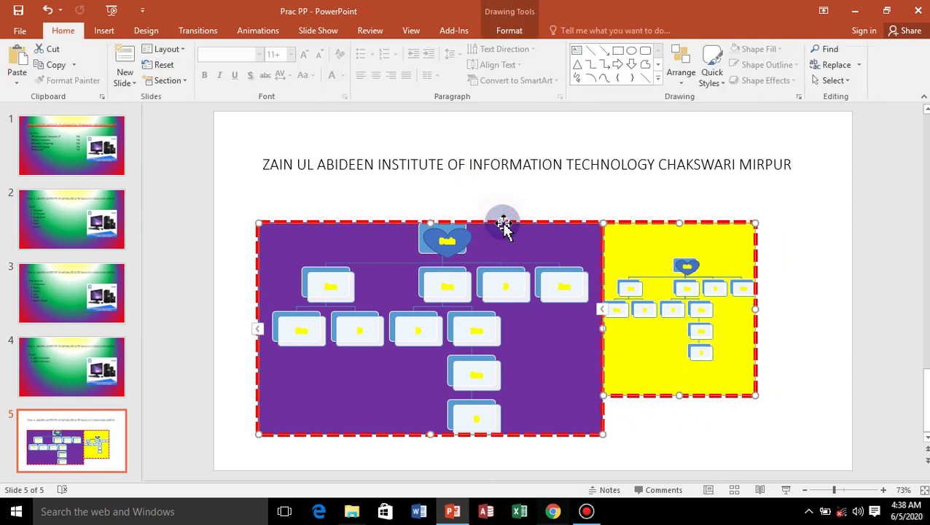
pyautogui.click(510, 30)
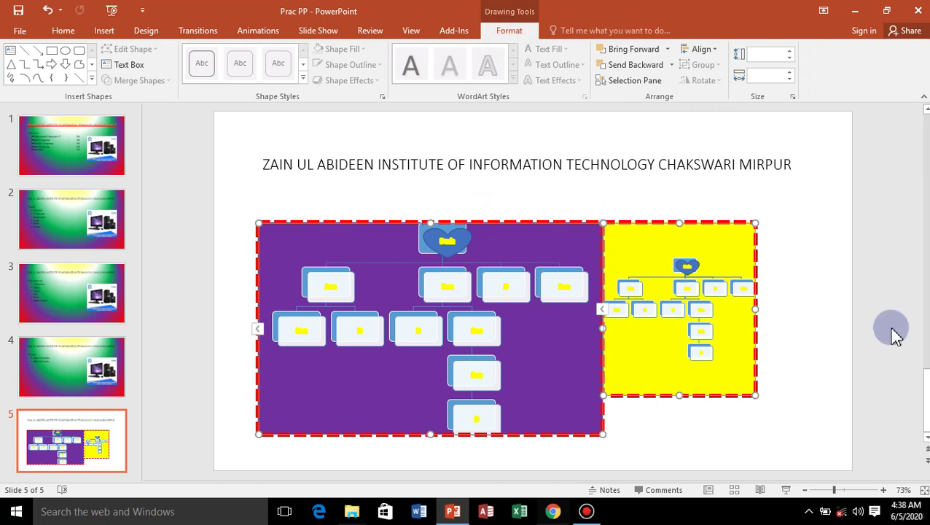
pyautogui.click(817, 292)
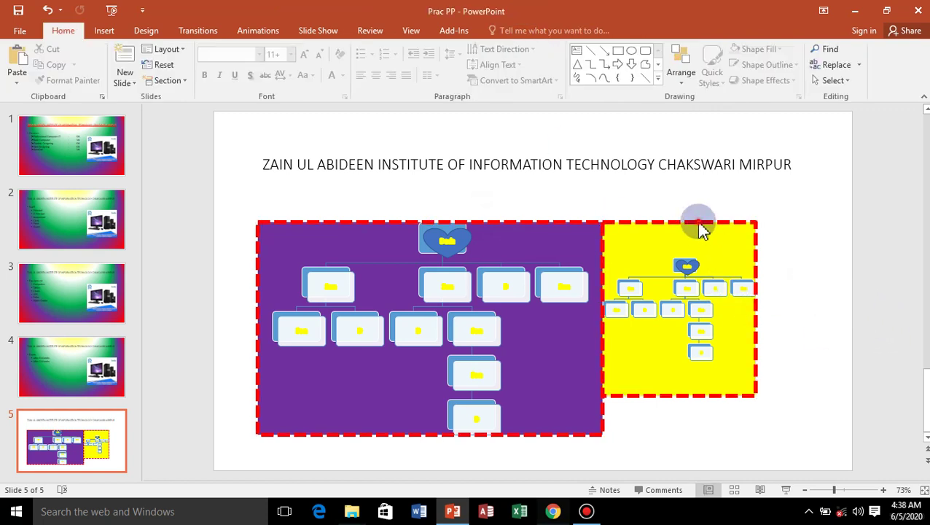
pyautogui.moveTo(700, 229); pyautogui.dragTo(744, 239)
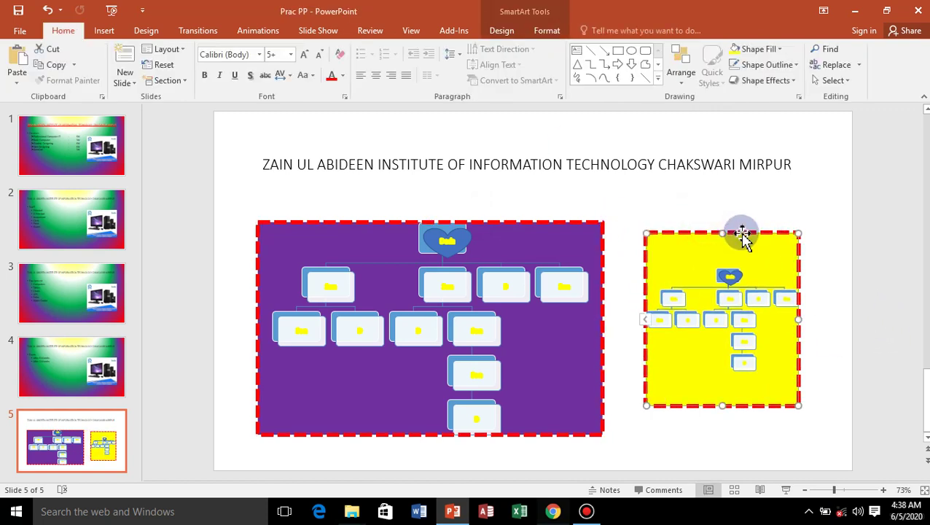
# - Set the yellow SmartArt to 3.5" height and 3.5" width, then butt it against the purple diagram
pyautogui.click(555, 33)
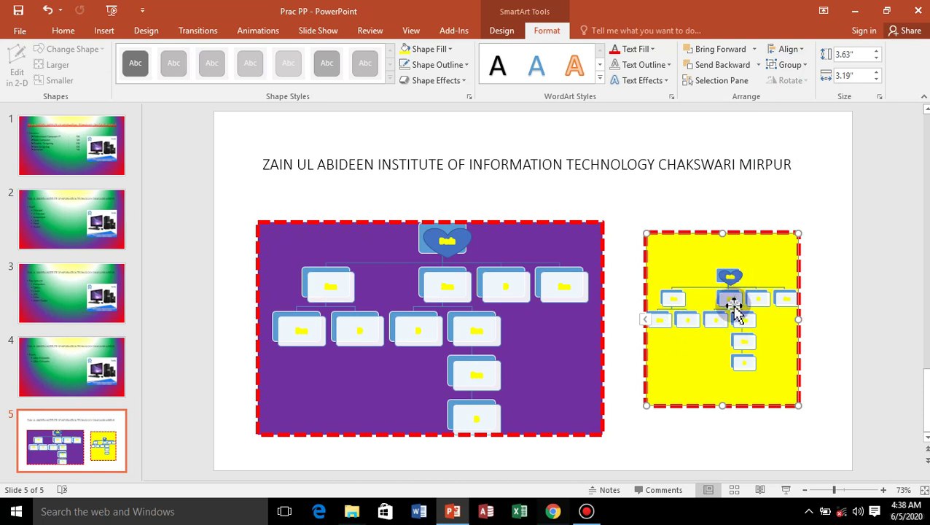
pyautogui.click(700, 243)
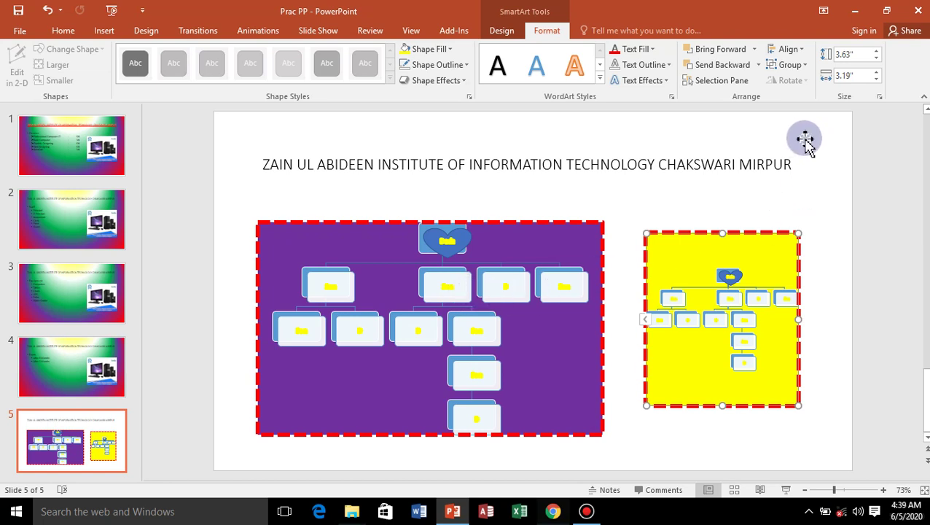
pyautogui.click(877, 55)
pyautogui.click(878, 55)
pyautogui.click(878, 54)
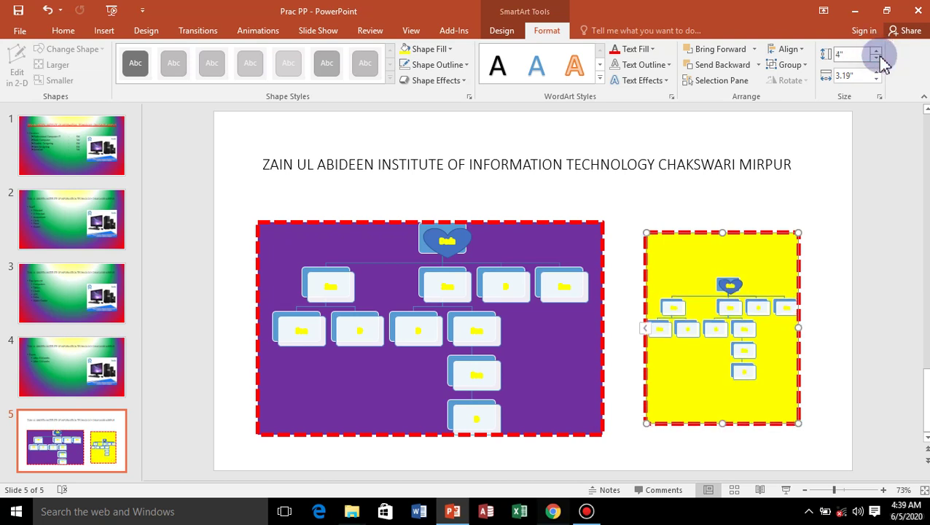
pyautogui.click(877, 59)
pyautogui.click(877, 59)
pyautogui.click(877, 60)
pyautogui.click(877, 59)
pyautogui.click(877, 59)
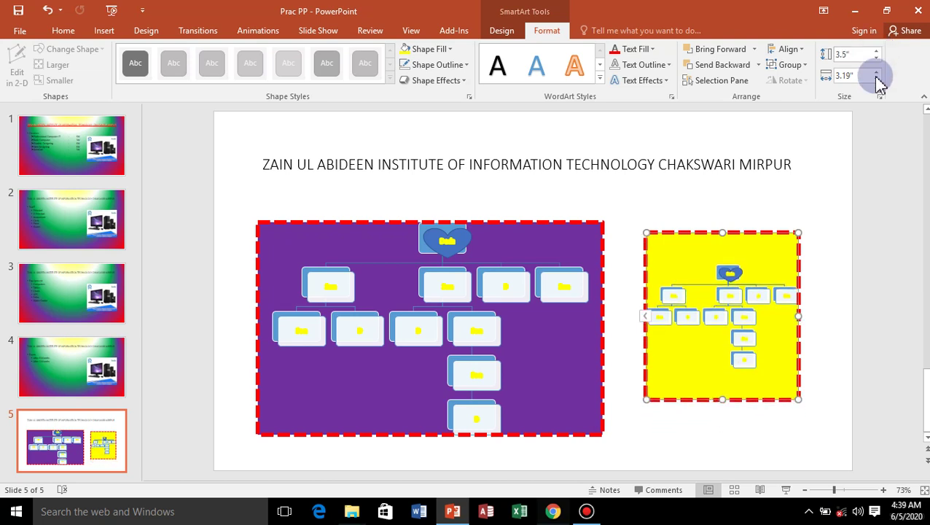
pyautogui.click(877, 73)
pyautogui.click(876, 73)
pyautogui.click(877, 73)
pyautogui.click(877, 72)
pyautogui.click(877, 73)
pyautogui.click(876, 73)
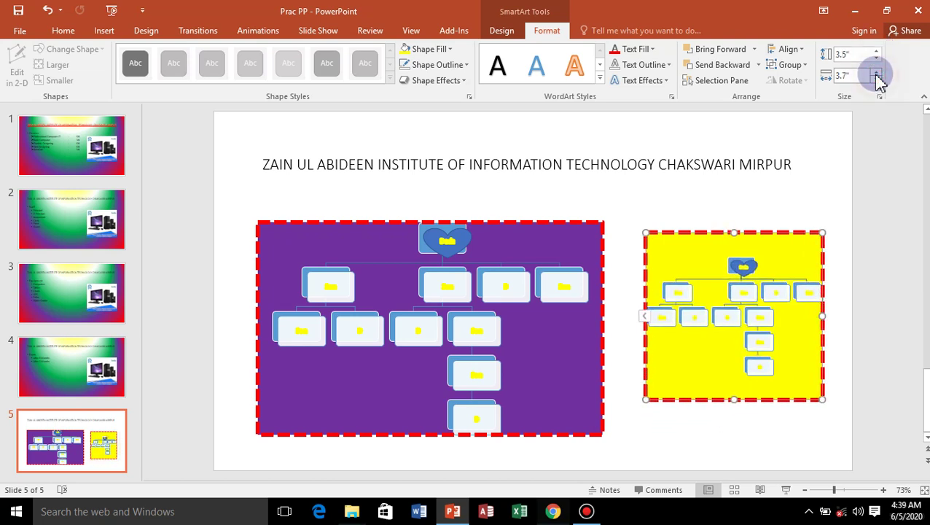
pyautogui.click(877, 80)
pyautogui.click(876, 80)
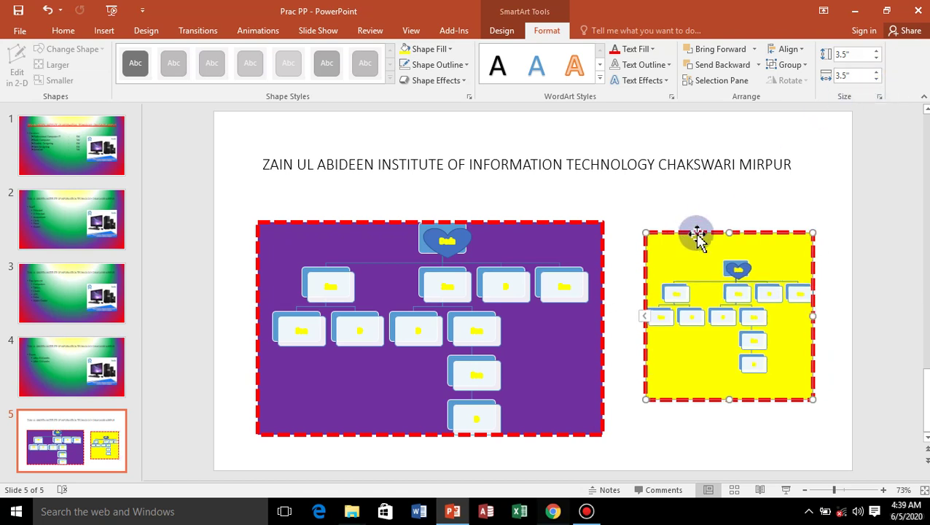
pyautogui.moveTo(691, 234); pyautogui.dragTo(653, 235)
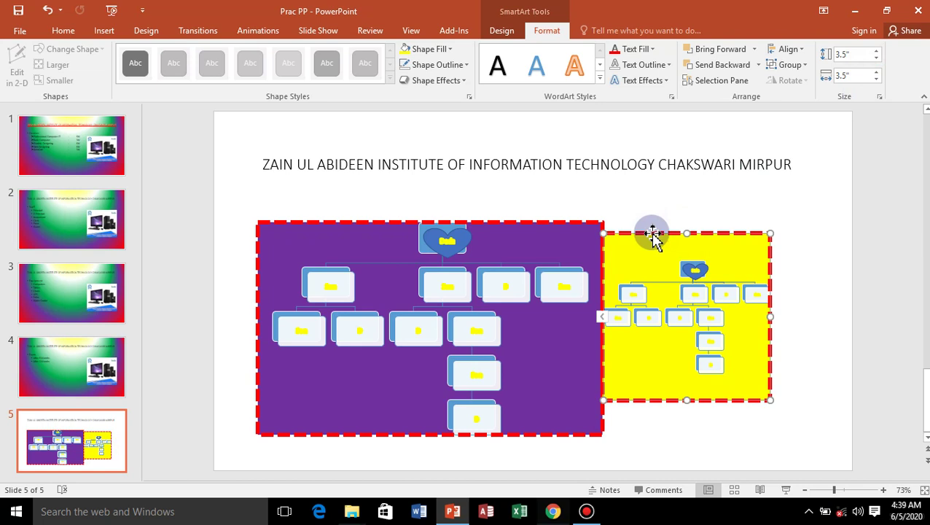
# - Delete the yellow copy and open the full SmartArt layout chooser for the purple diagram
pyautogui.press('Delete')
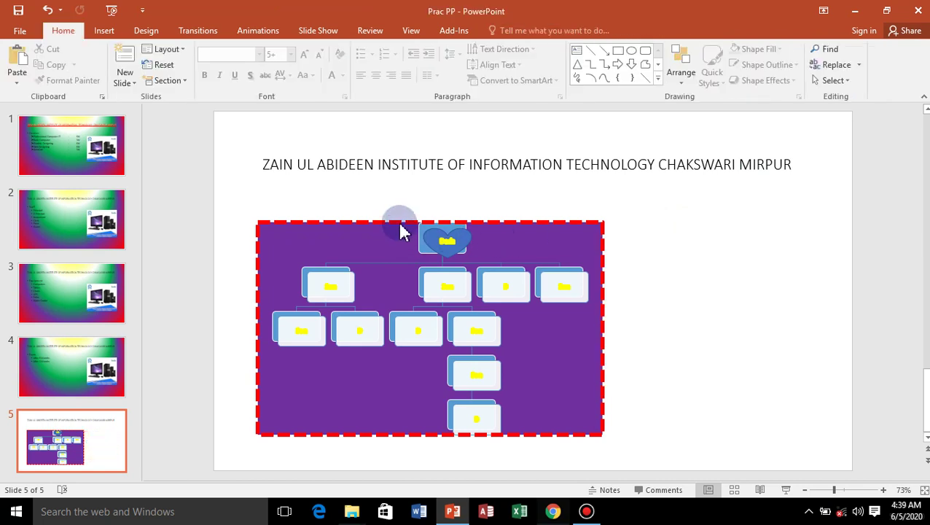
pyautogui.click(402, 230)
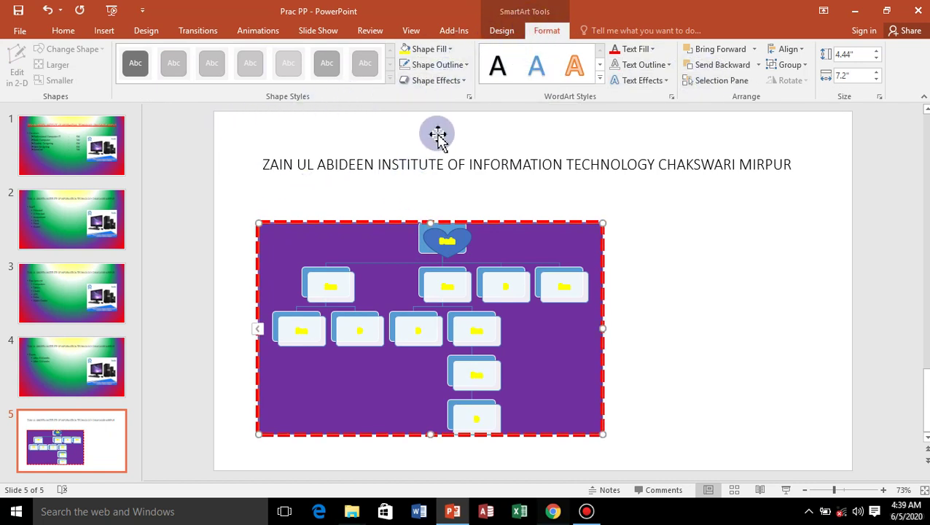
pyautogui.click(498, 33)
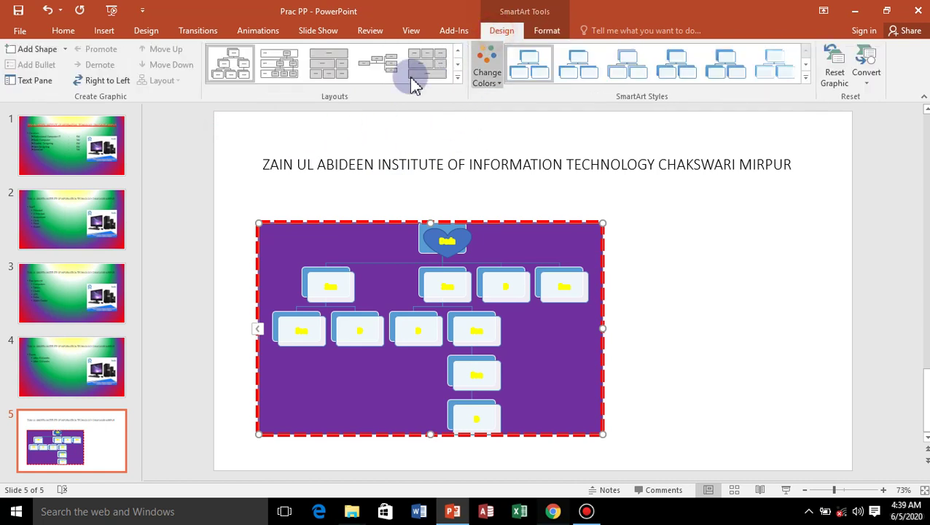
pyautogui.click(454, 81)
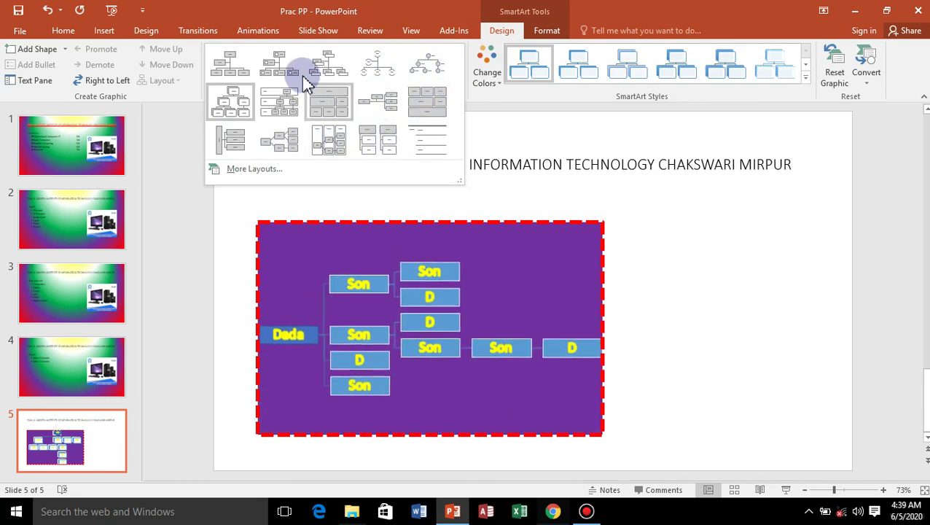
pyautogui.click(236, 170)
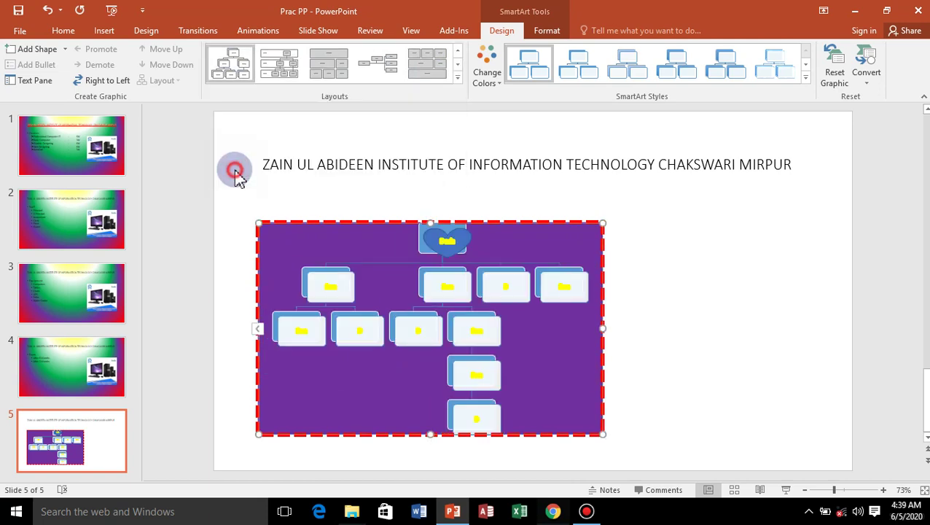
# - Apply the Vertical Block List layout to the family-tree SmartArt
pyautogui.click(264, 173)
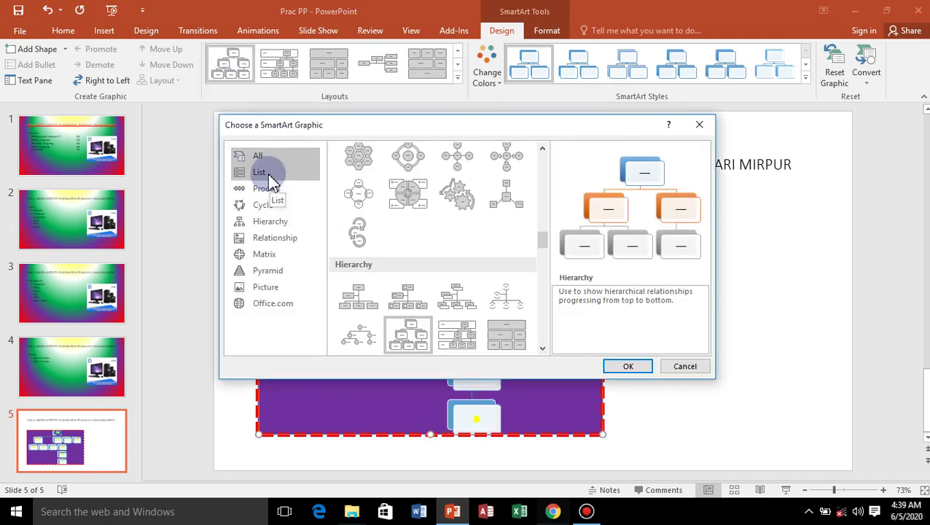
pyautogui.click(406, 219)
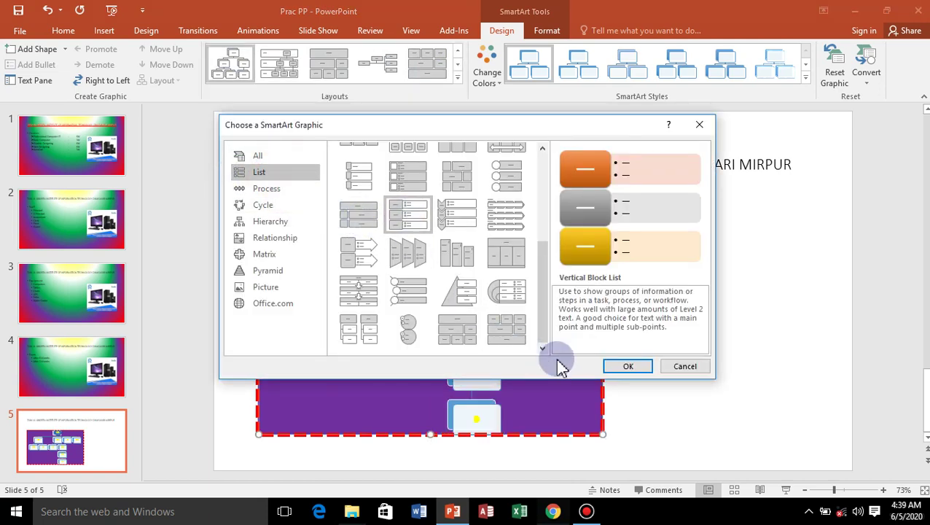
pyautogui.click(630, 369)
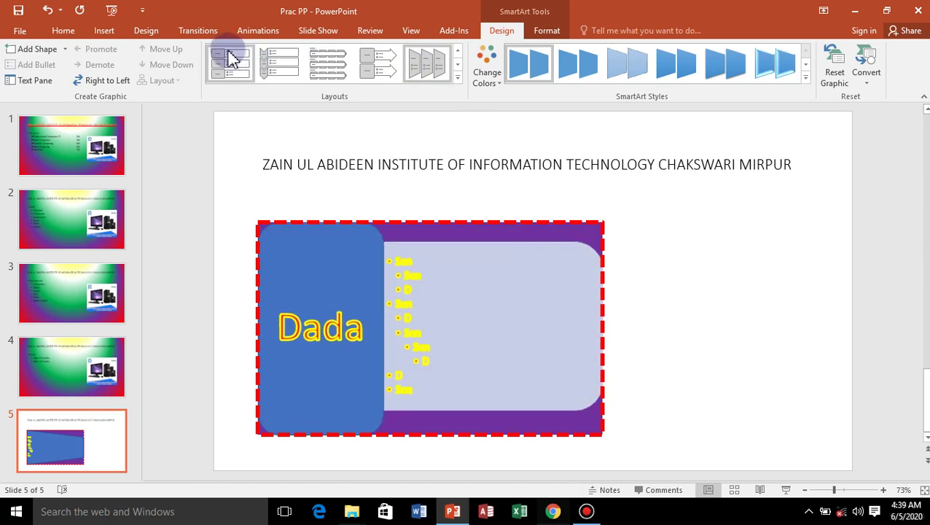
# - Switch the family-tree SmartArt to the Process > Converging Text layout
pyautogui.click(457, 81)
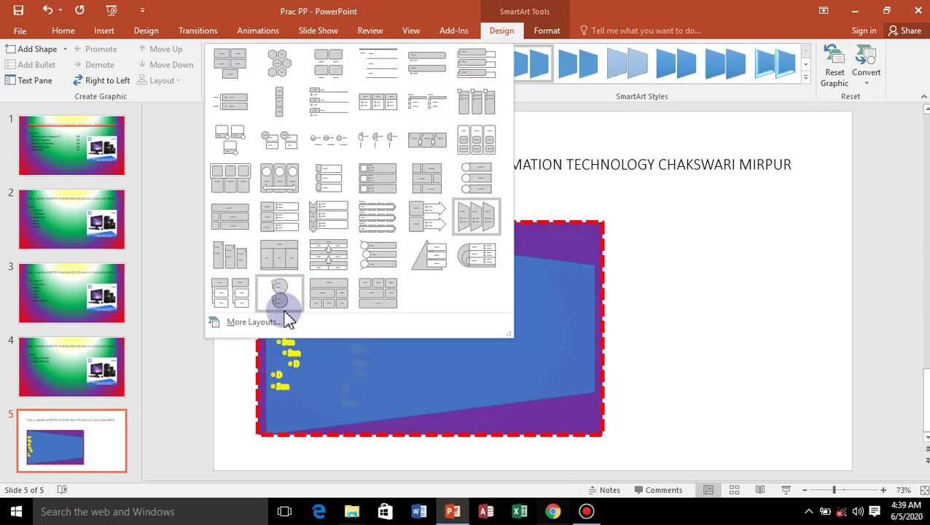
pyautogui.click(250, 321)
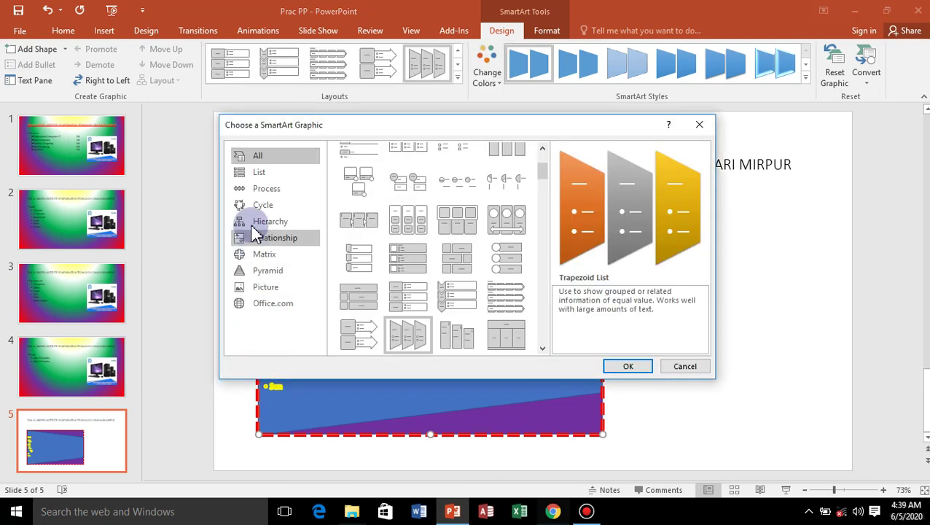
pyautogui.click(267, 189)
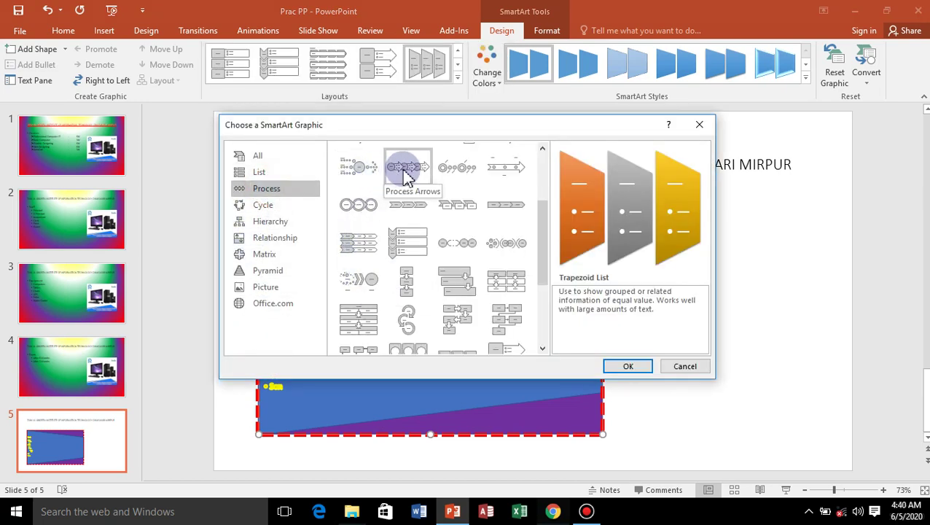
pyautogui.click(361, 168)
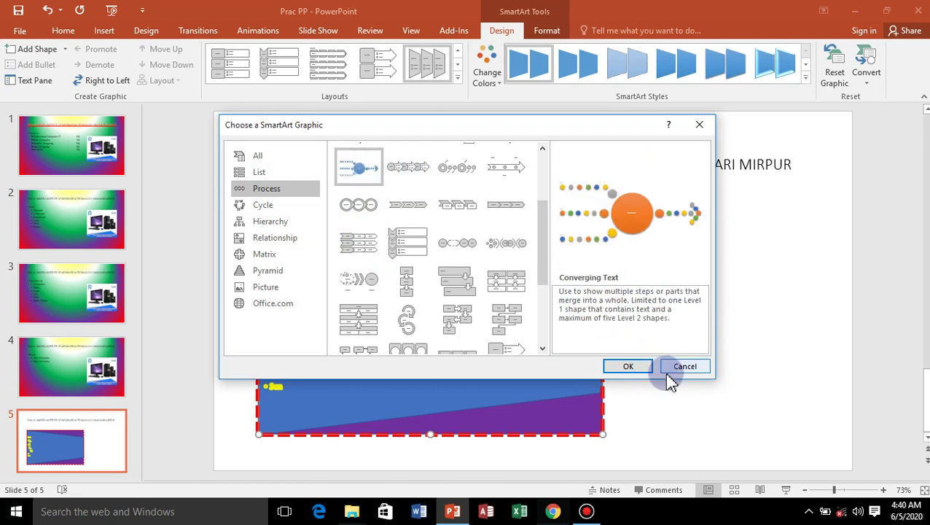
pyautogui.click(630, 367)
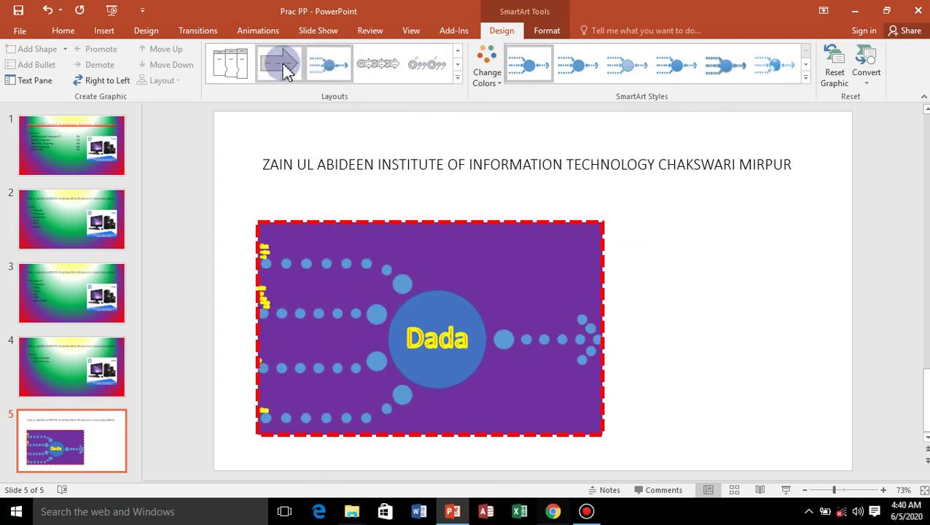
# - Browse the Cycle, Relationship and Matrix layouts, then apply Cycle Matrix to the family tree
pyautogui.click(457, 77)
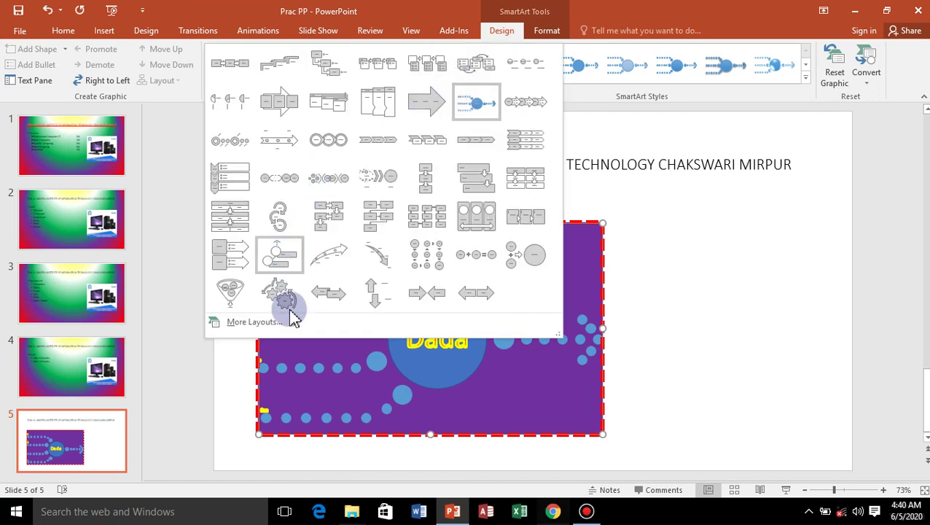
pyautogui.click(248, 324)
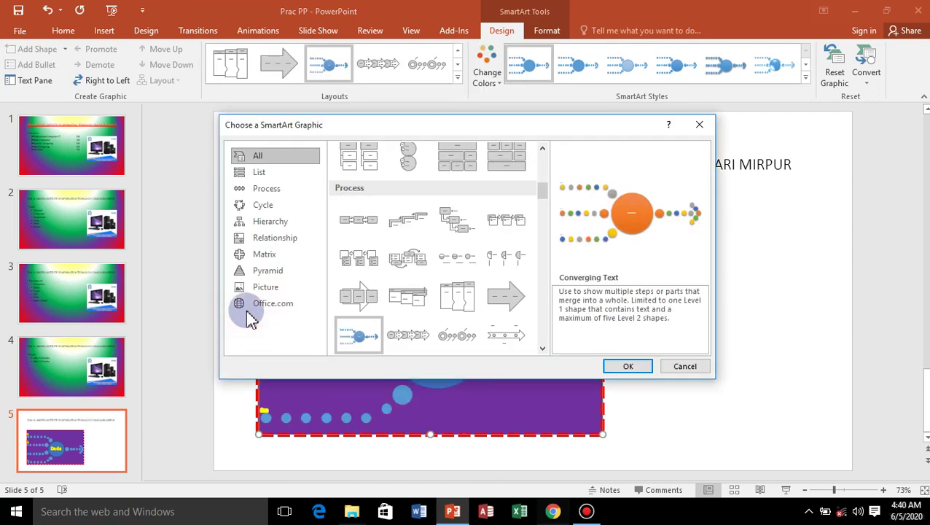
pyautogui.click(266, 206)
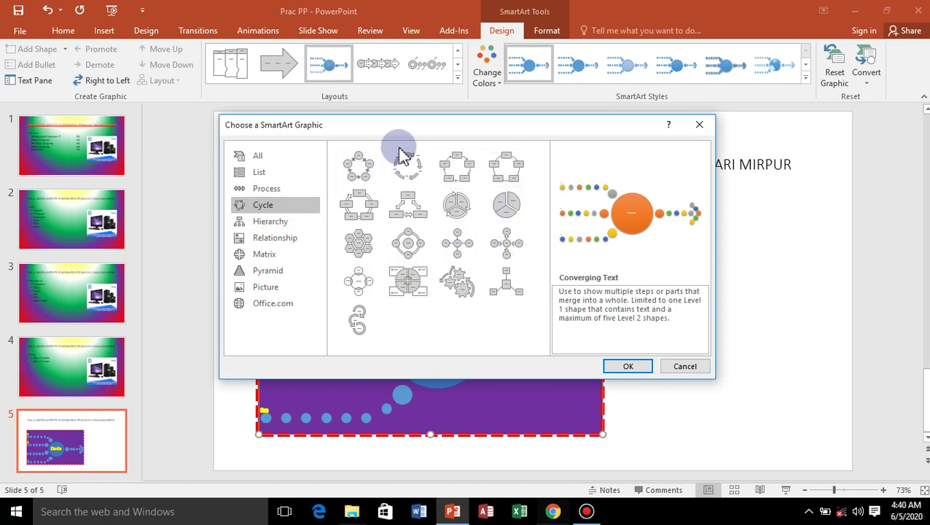
pyautogui.click(288, 237)
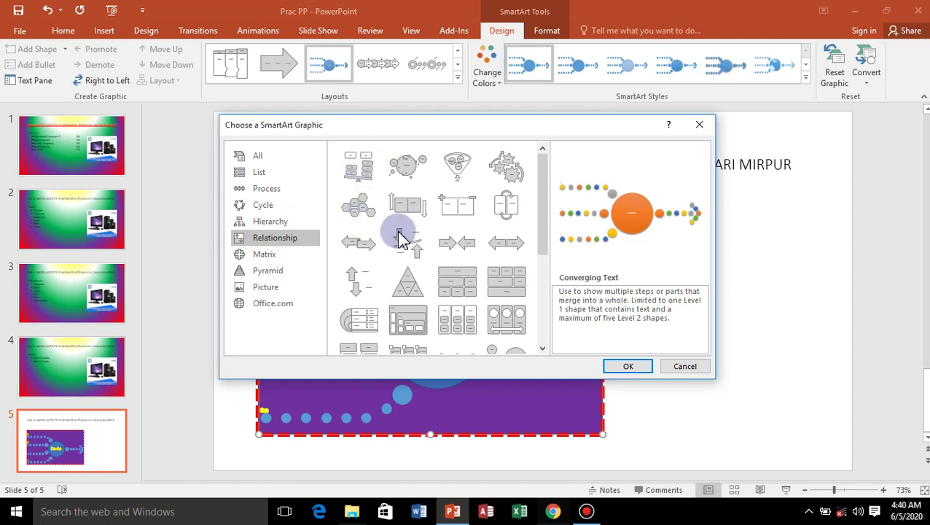
pyautogui.click(252, 254)
pyautogui.click(508, 181)
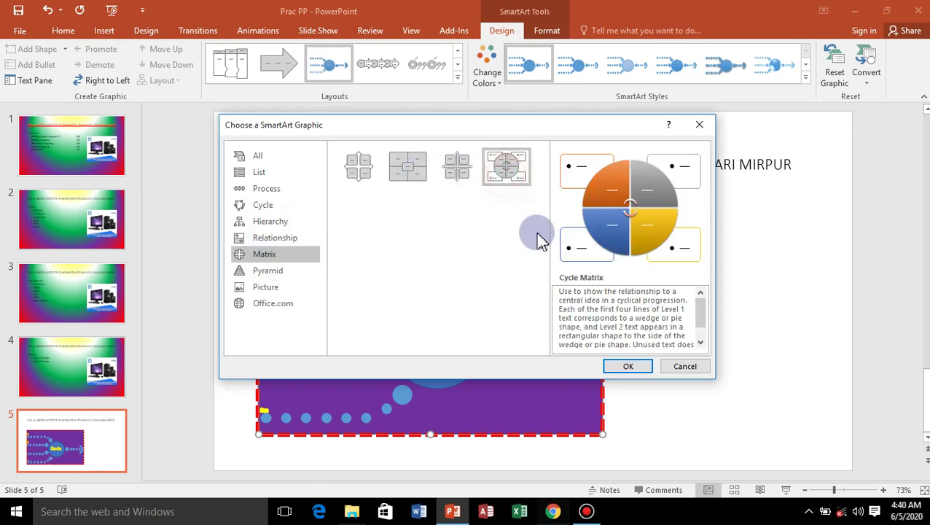
pyautogui.click(628, 366)
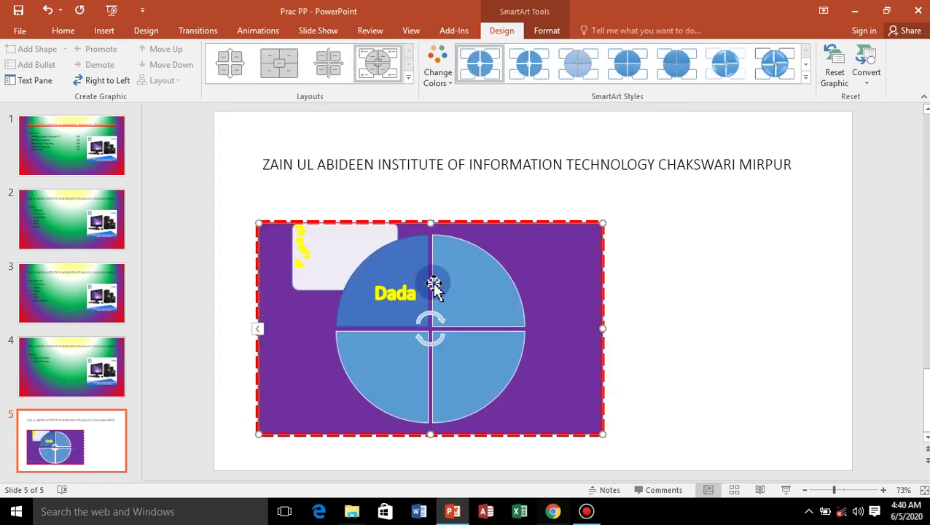
# - Browse the Pyramid and Picture SmartArt layouts, then cancel without changing anything
pyautogui.click(408, 76)
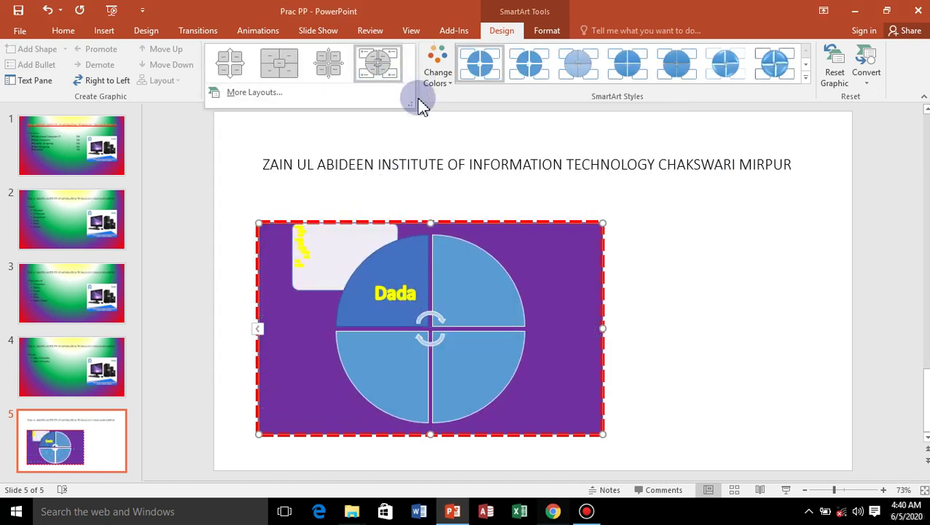
pyautogui.click(230, 92)
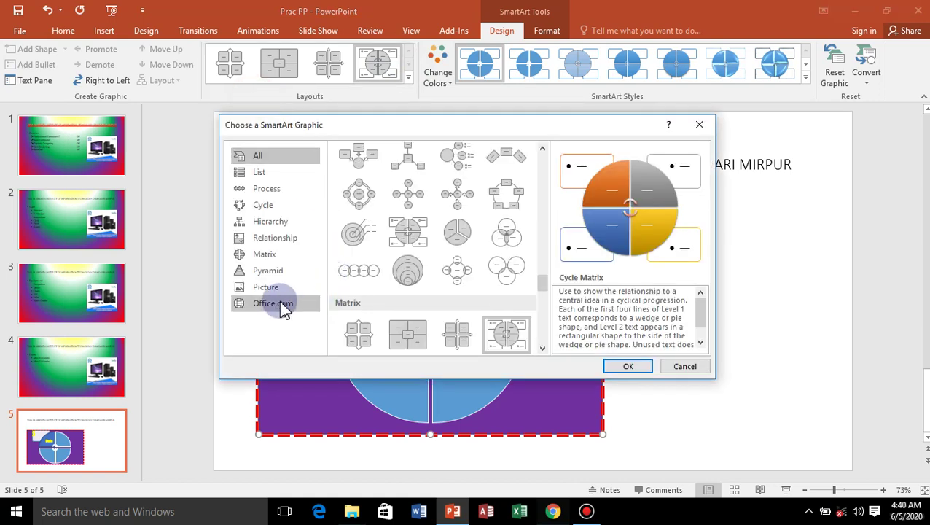
pyautogui.click(267, 270)
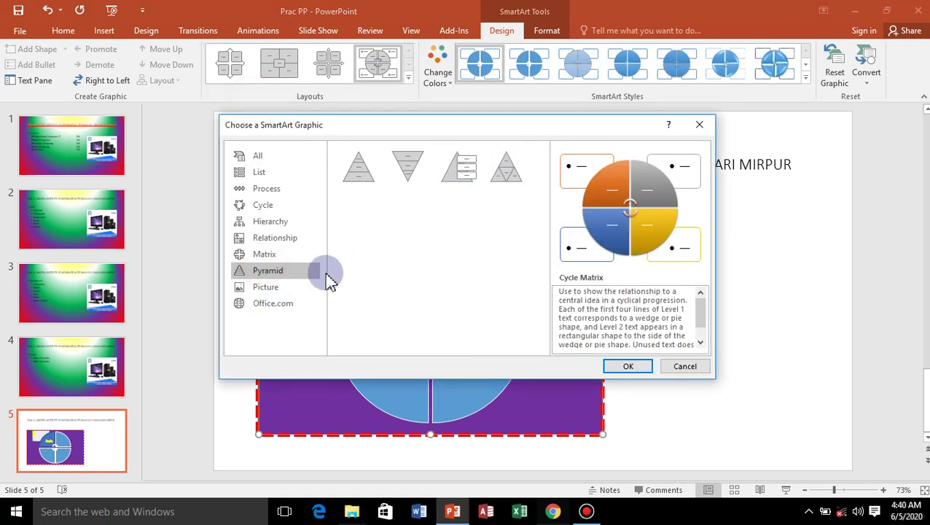
pyautogui.click(277, 289)
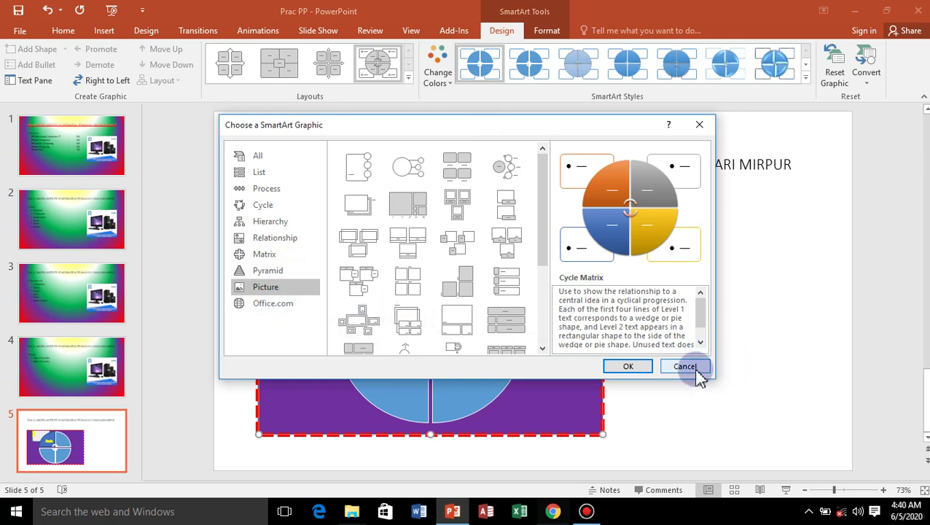
pyautogui.click(685, 367)
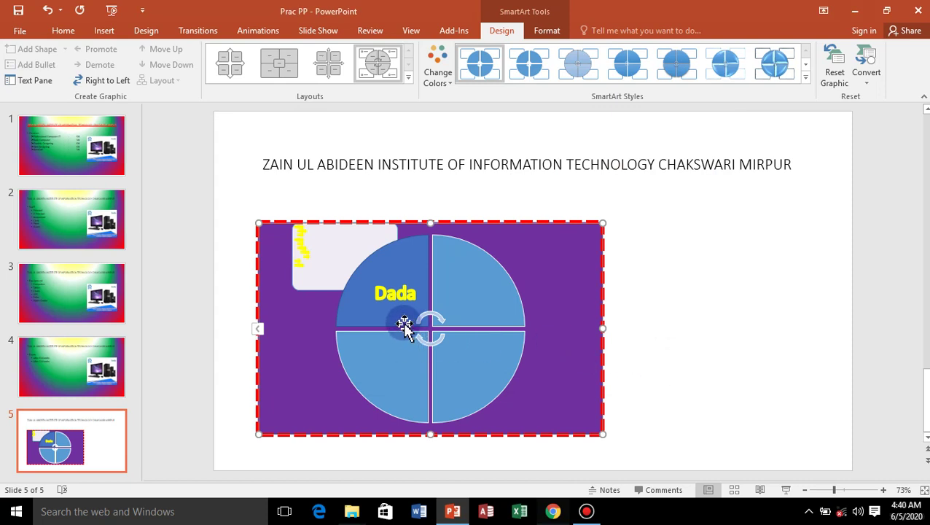
# - Undo the three trial layout changes to bring back the hierarchy layout
pyautogui.press('Down')
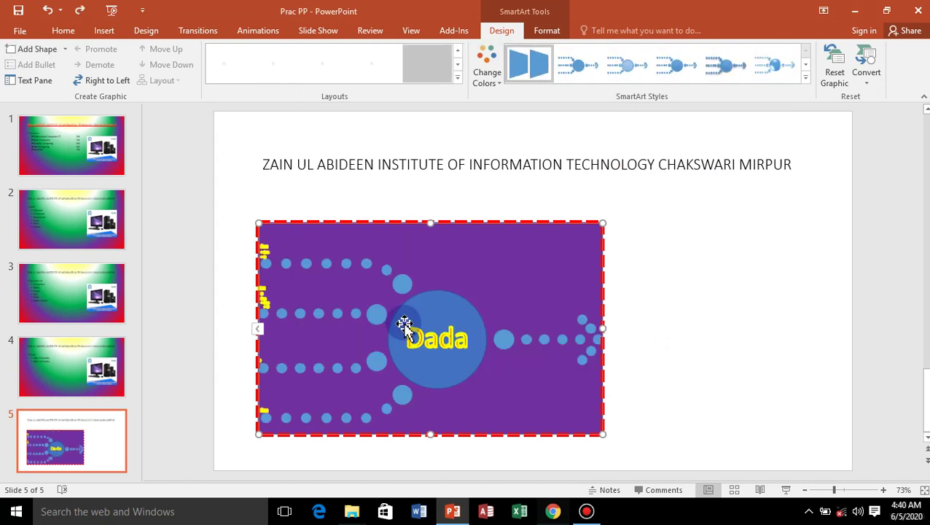
pyautogui.press('Down')
pyautogui.press('Down')
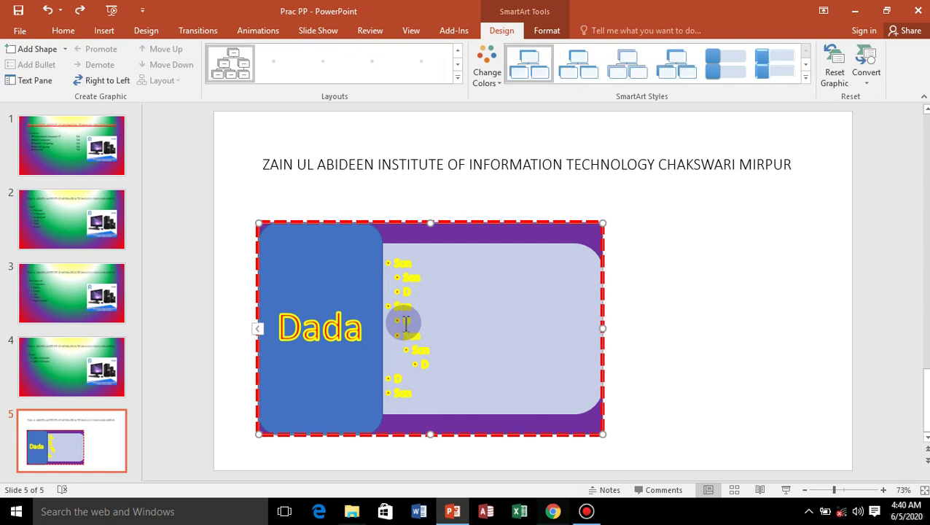
pyautogui.press('Down')
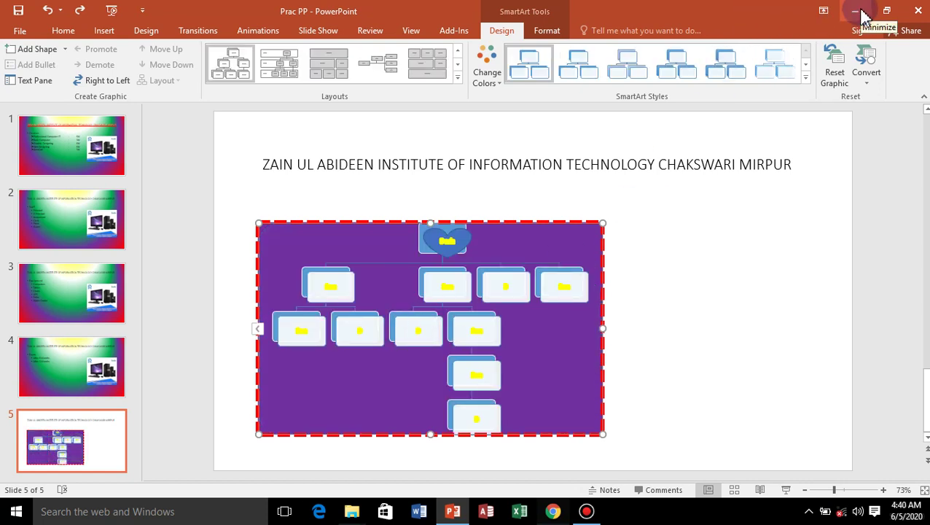
# - Minimize PowerPoint to show the desktop and bring up the Bandicam recorder panel
pyautogui.click(857, 12)
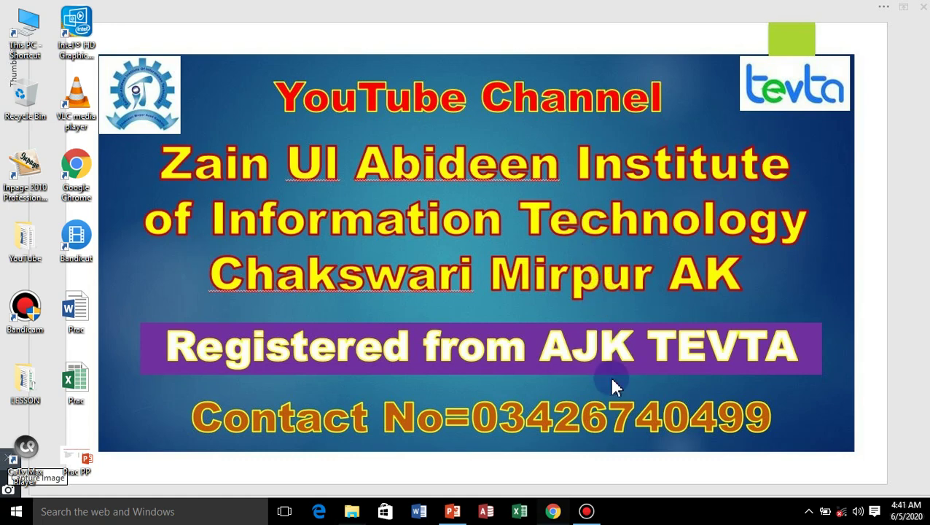
pyautogui.click(586, 512)
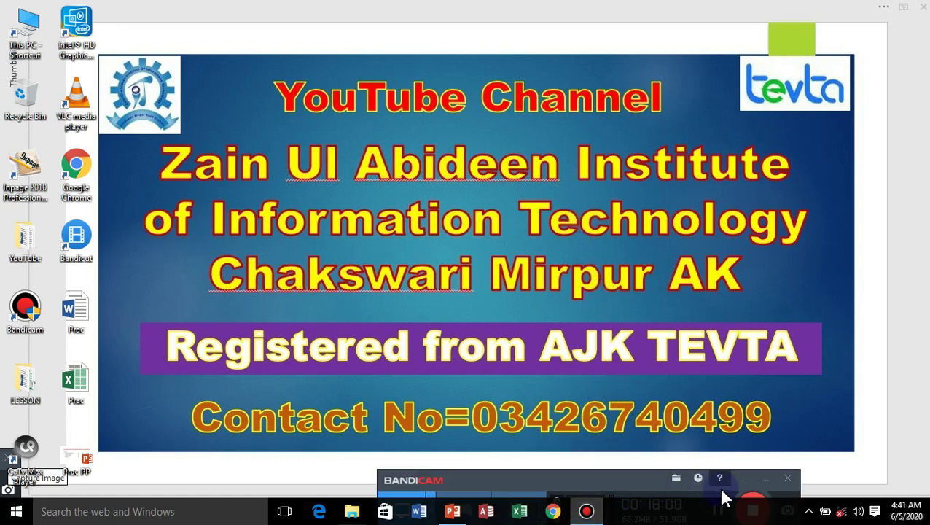